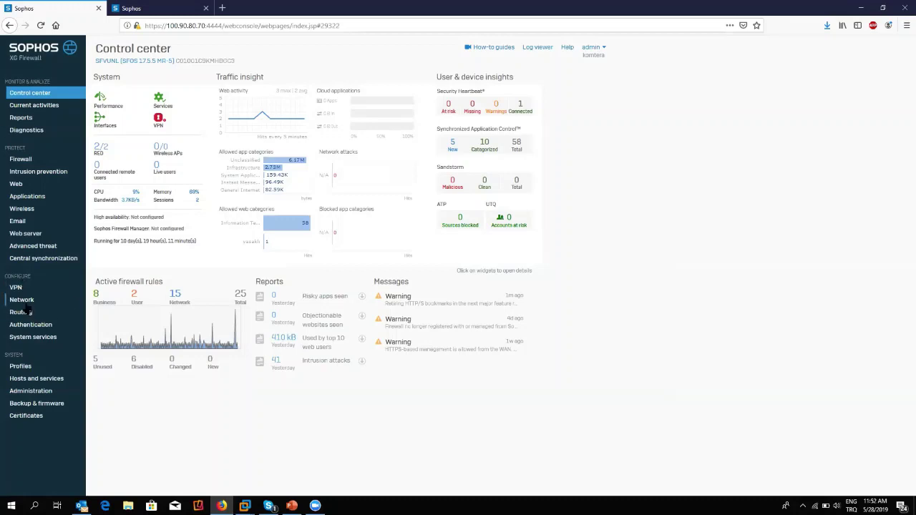
From Network > Interfaces, start a new interface with Add interface > Add RED.
left_click(26, 305)
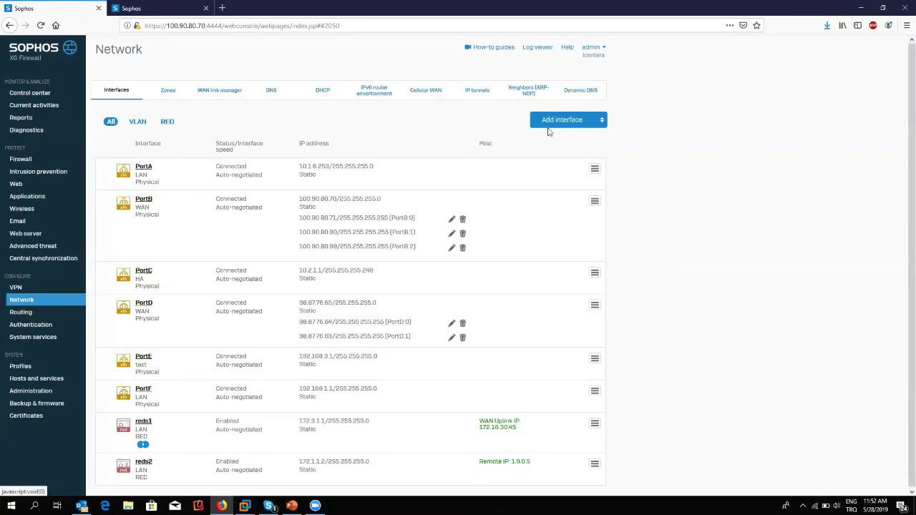
left_click(581, 120)
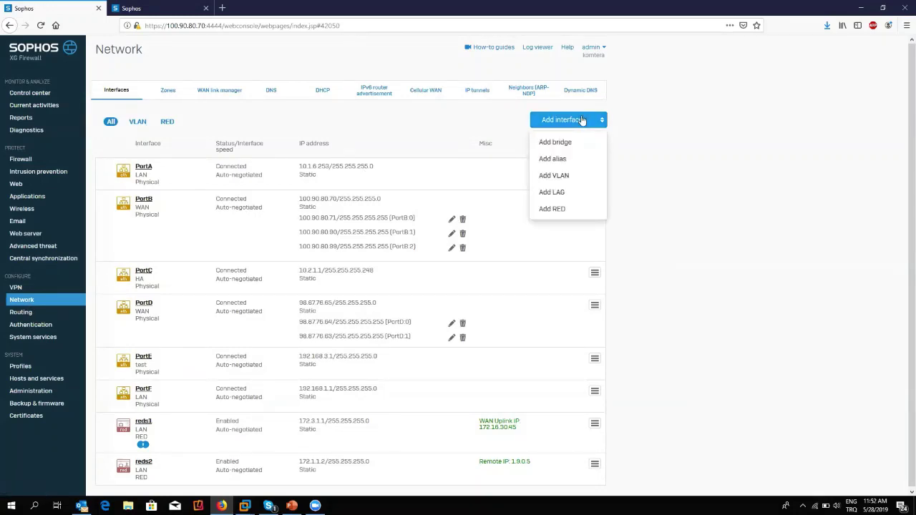
left_click(573, 210)
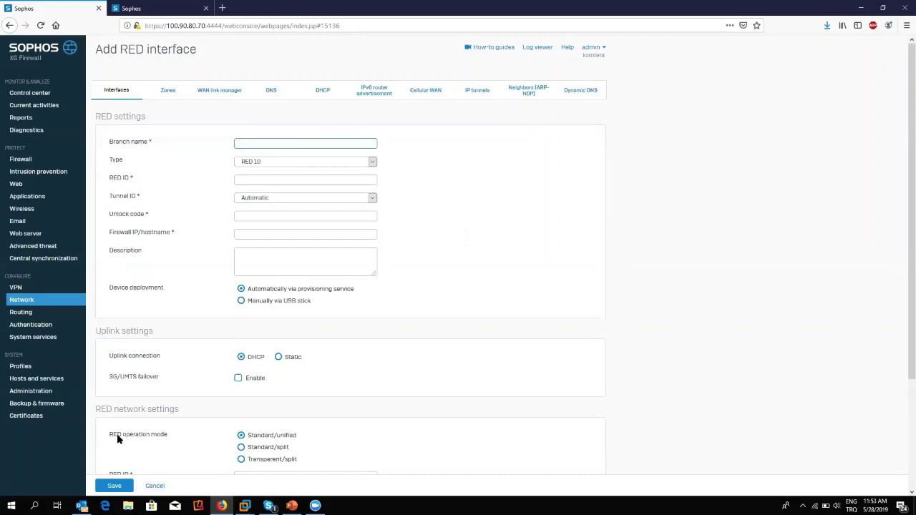
Change the RED interface Type from RED 10 to RED 15.
left_click(357, 167)
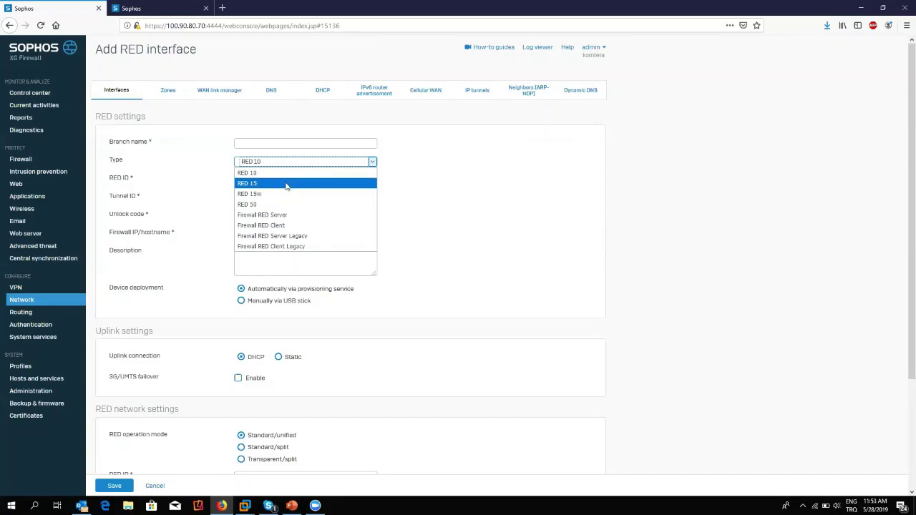
left_click(286, 184)
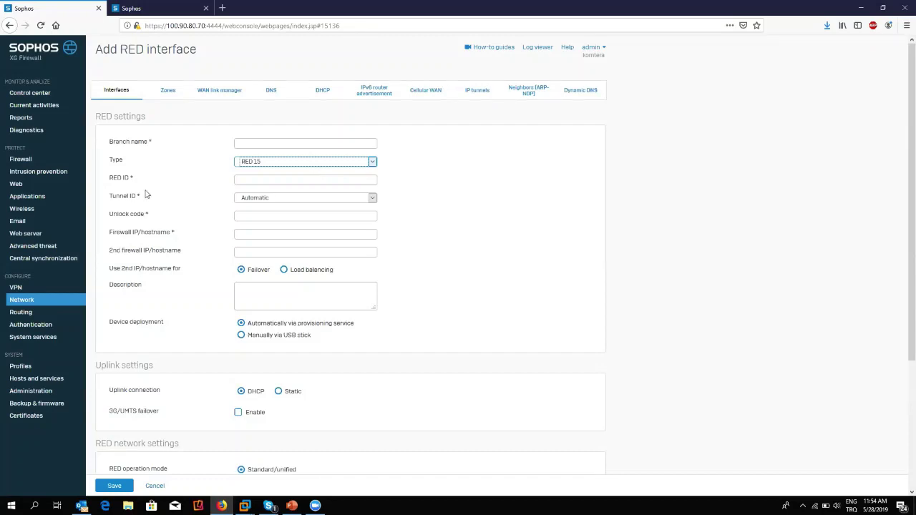
left_click(285, 179)
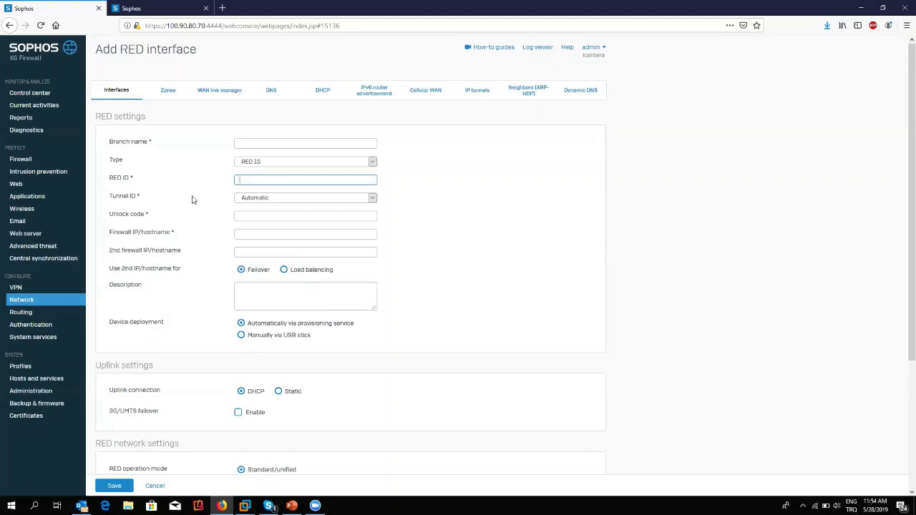
left_click_drag(107, 214, 155, 216)
left_click(151, 219)
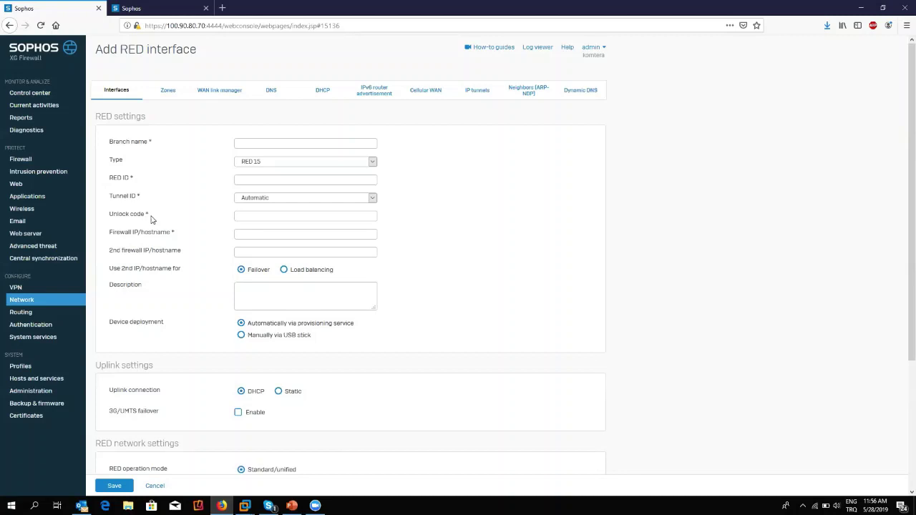
left_click(261, 234)
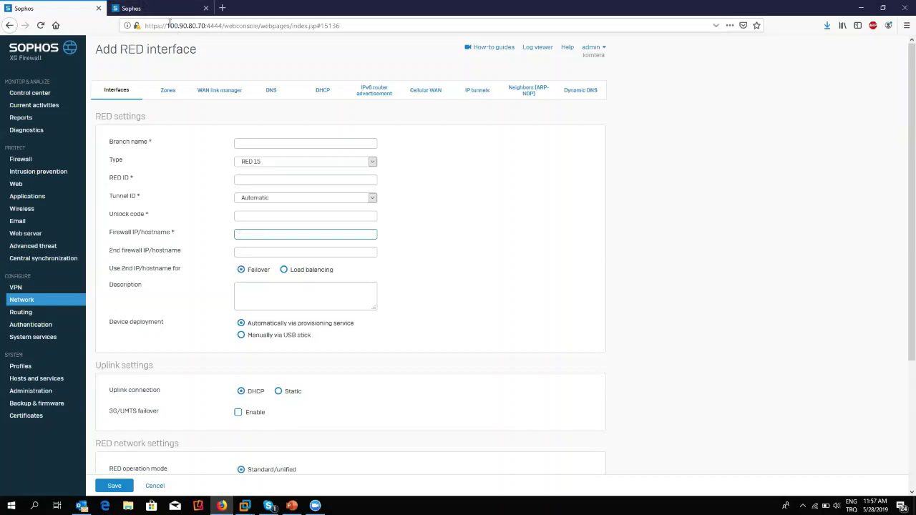
Set Use 2nd IP/hostname for to Load balancing.
left_click_drag(170, 23, 208, 24)
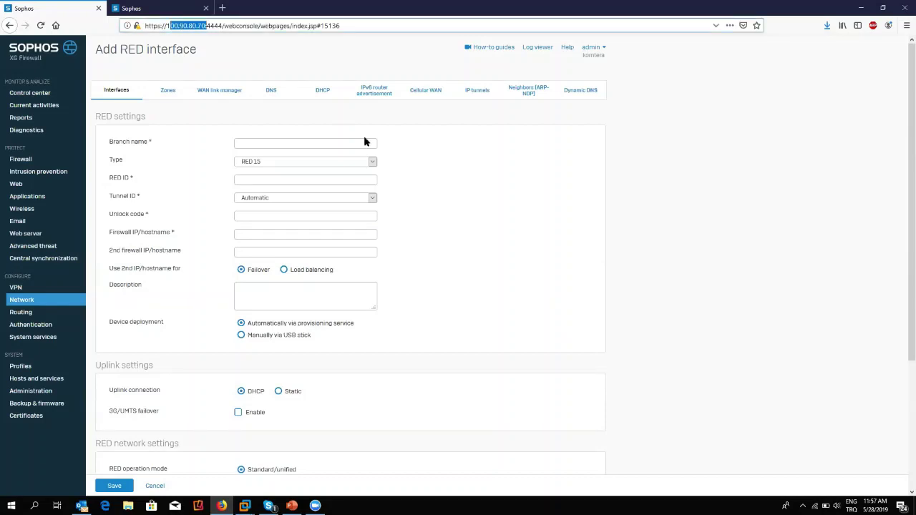
left_click(433, 183)
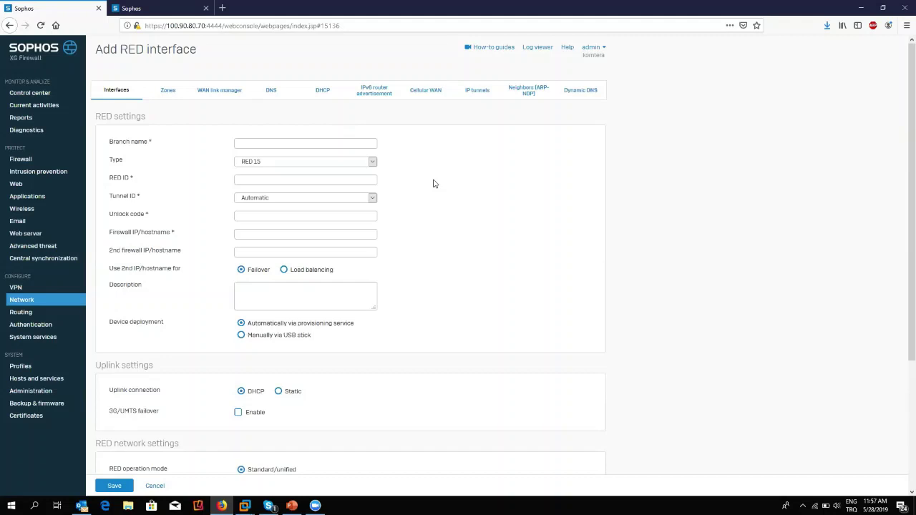
left_click_drag(110, 253, 204, 256)
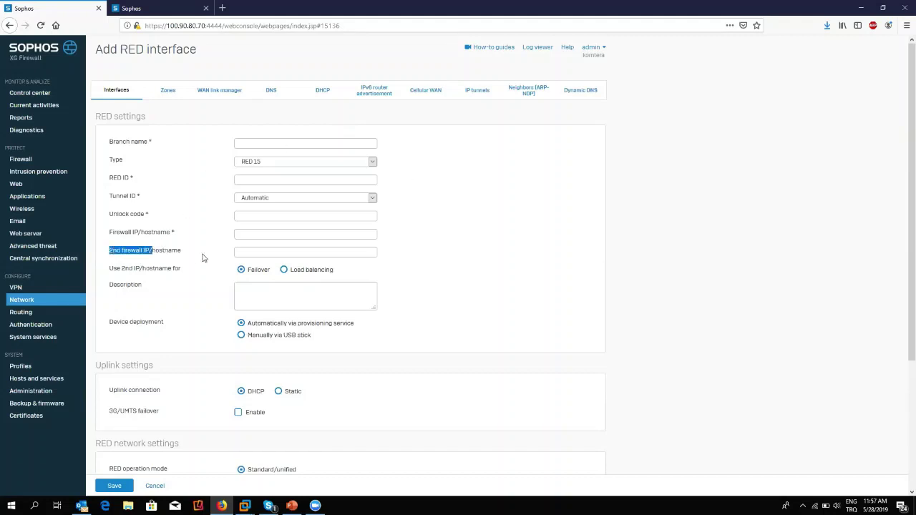
left_click(256, 250)
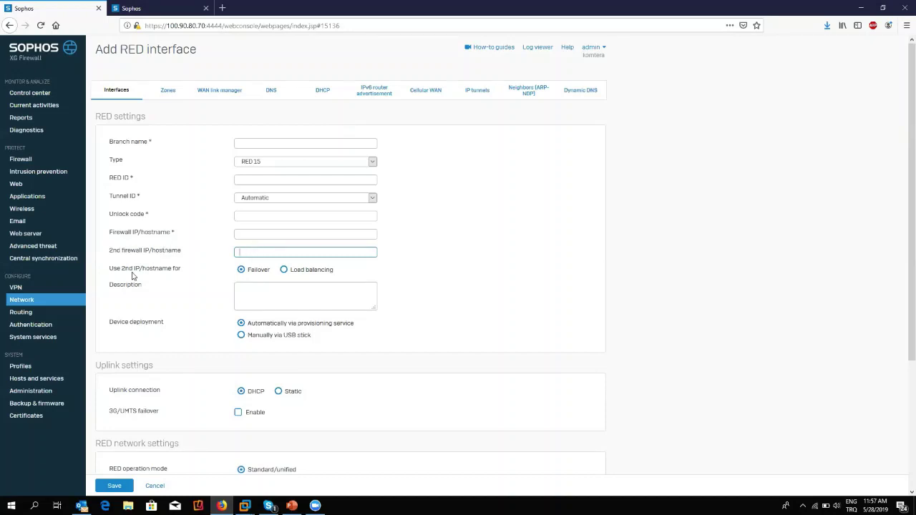
left_click(181, 267)
left_click_drag(181, 267, 129, 268)
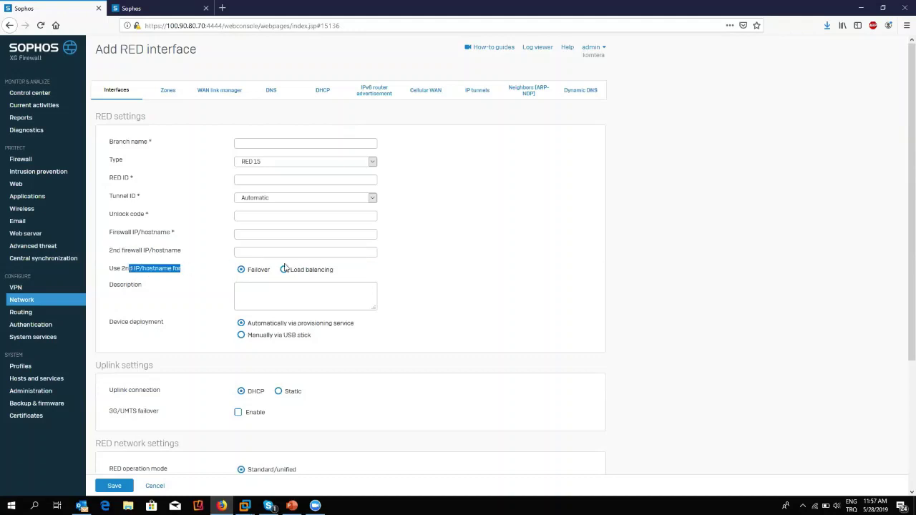
left_click(169, 235)
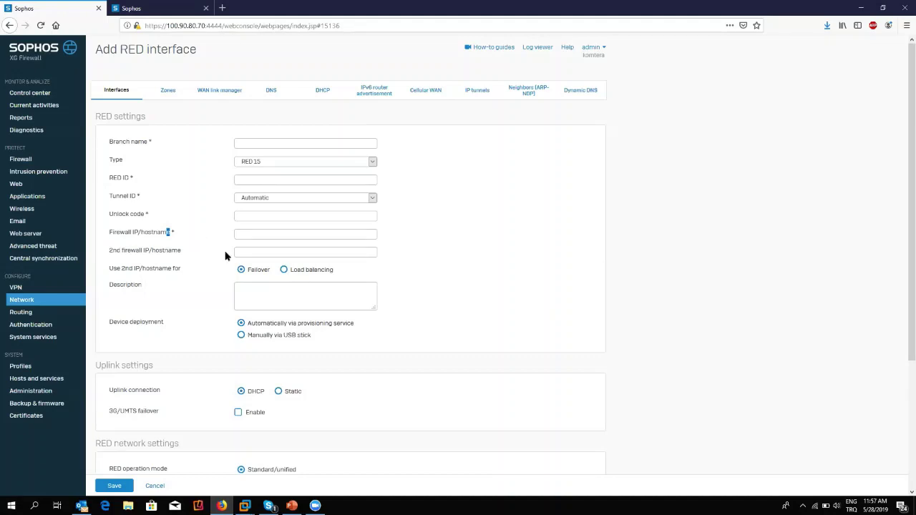
left_click(286, 269)
Set Device deployment to Manually via USB stick and the uplink connection to Static.
left_click_drag(138, 330, 243, 327)
left_click(408, 334)
left_click(254, 339)
left_click(211, 380)
left_click(280, 395)
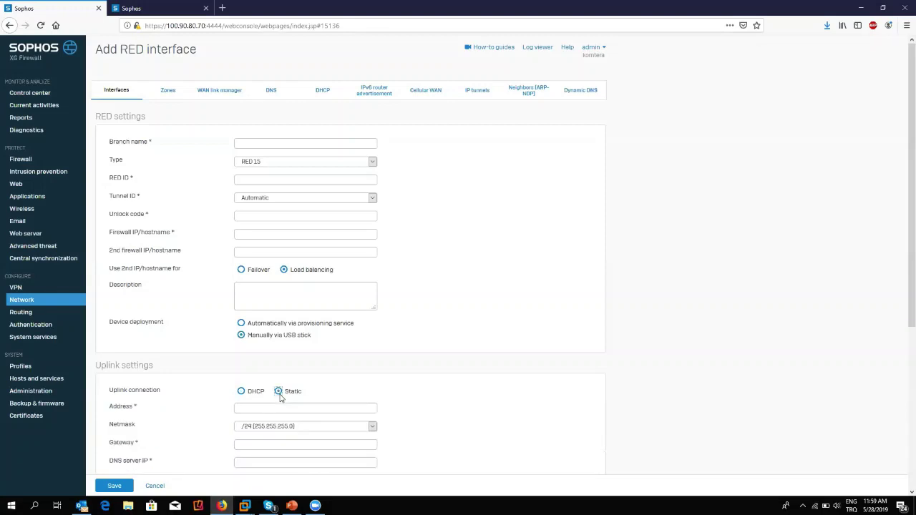
scroll(303, 351, "down", 3)
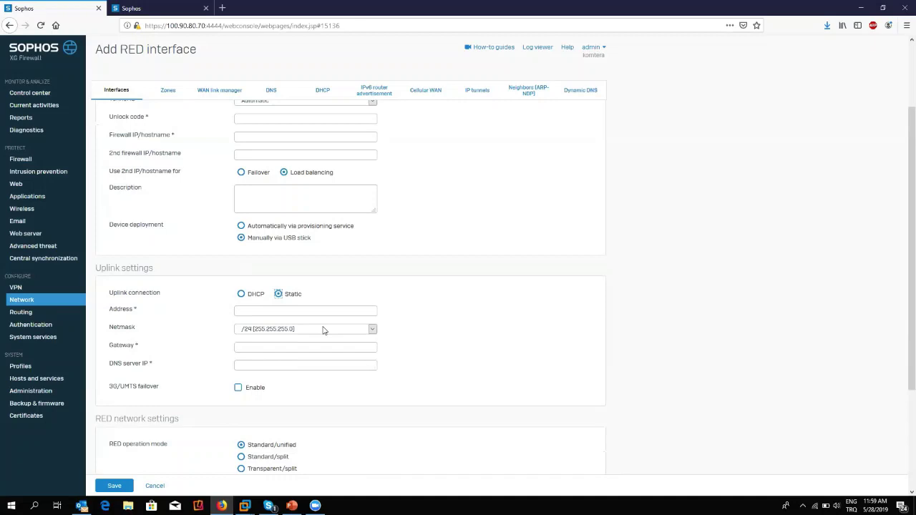
left_click(242, 294)
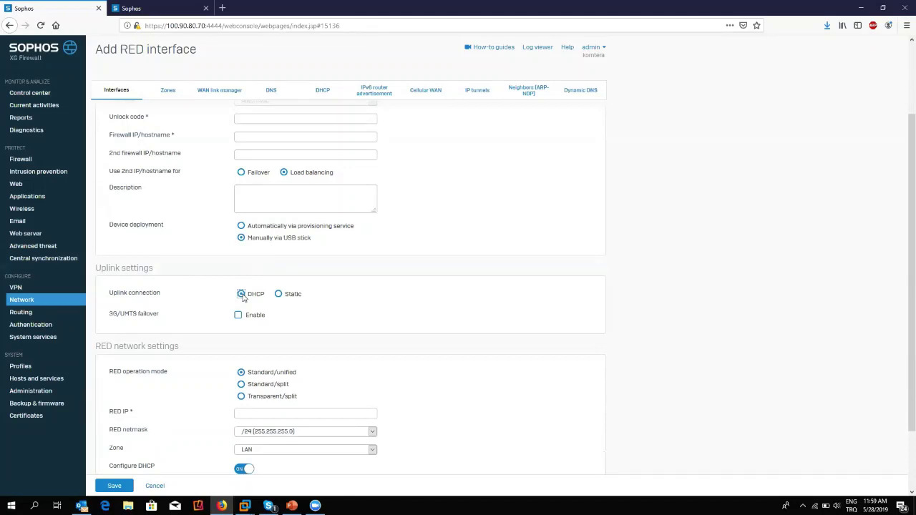
left_click_drag(312, 237, 266, 239)
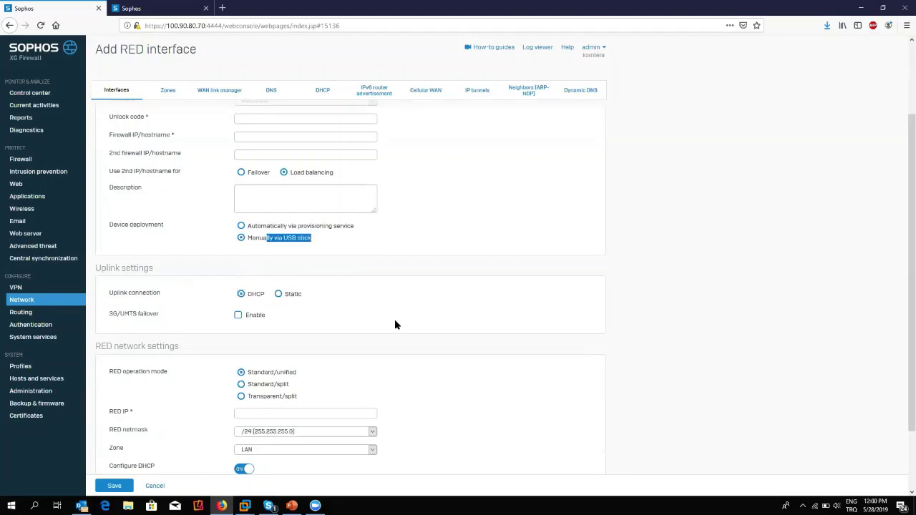
Tick Enable for 3G/UMTS failover in the RED uplink settings.
left_click(206, 312)
left_click_drag(117, 314, 241, 320)
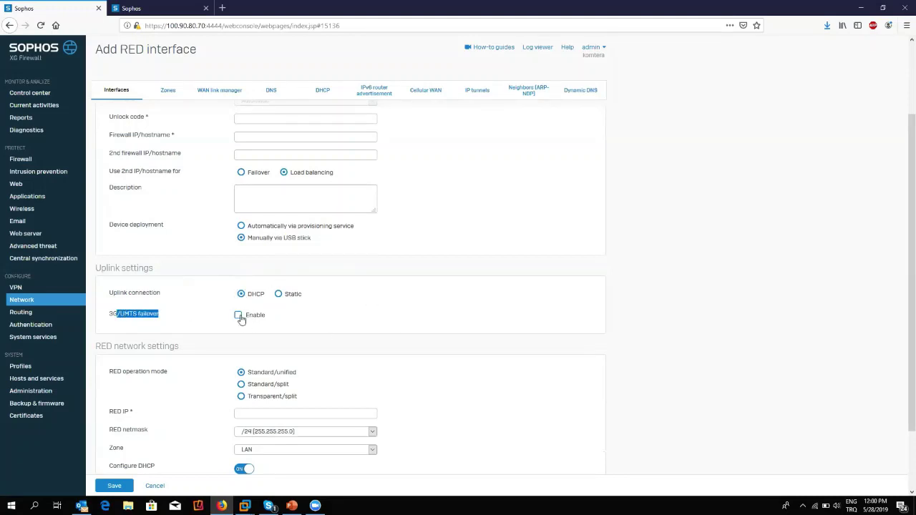
left_click(238, 316)
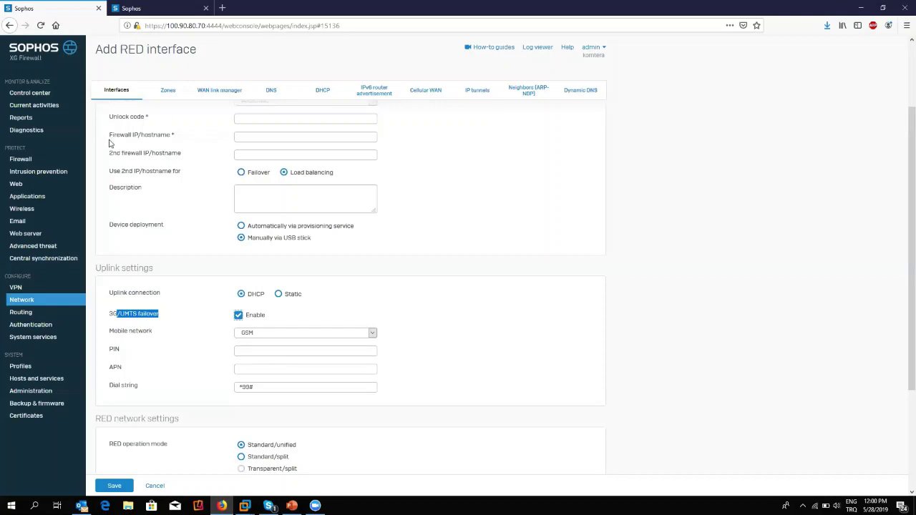
Place the cursor in Firewall IP/hostname, then untick 3G/UMTS failover again.
left_click_drag(107, 138, 172, 144)
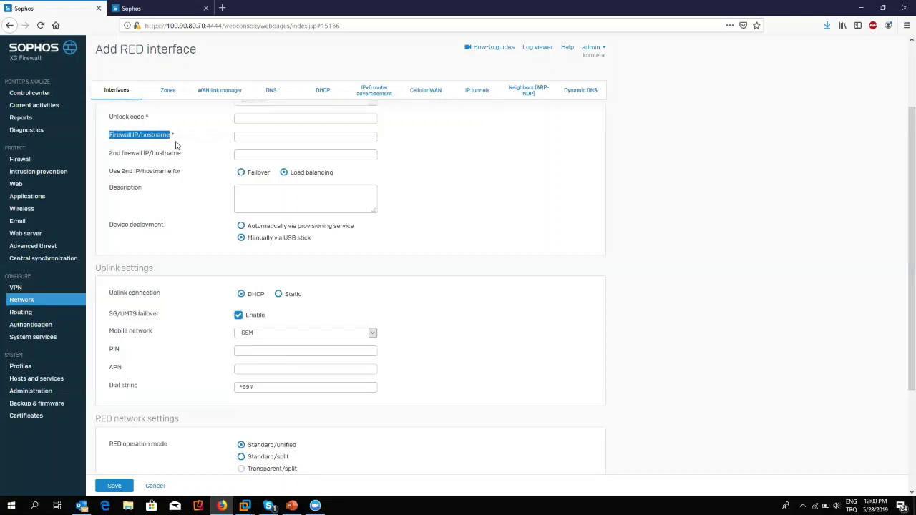
left_click_drag(114, 153, 201, 159)
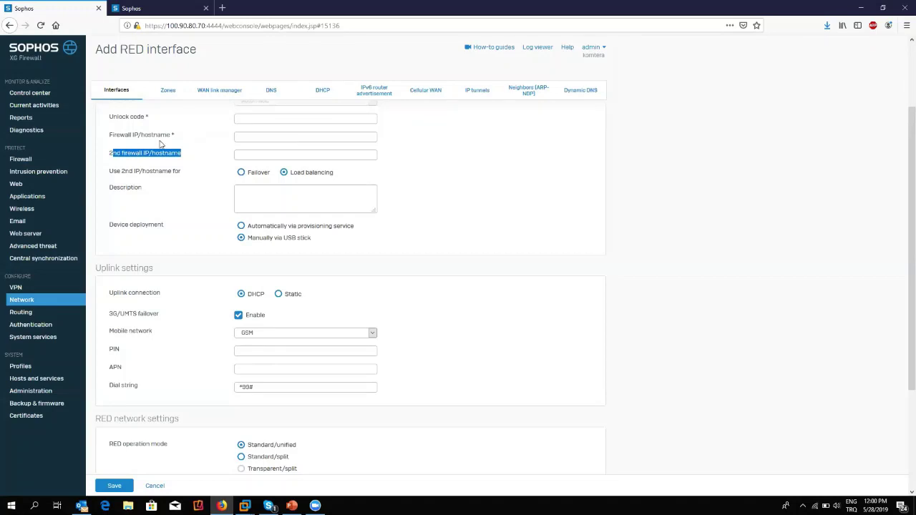
left_click_drag(125, 136, 184, 151)
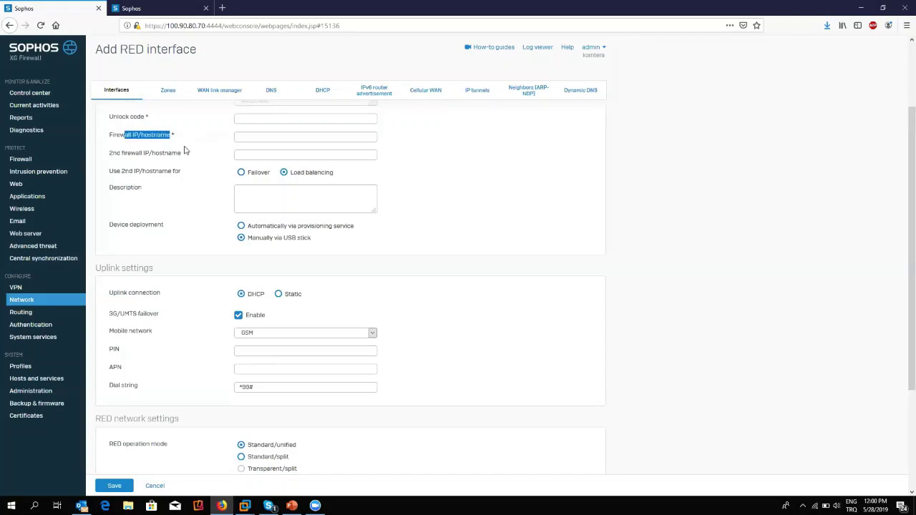
left_click(275, 136)
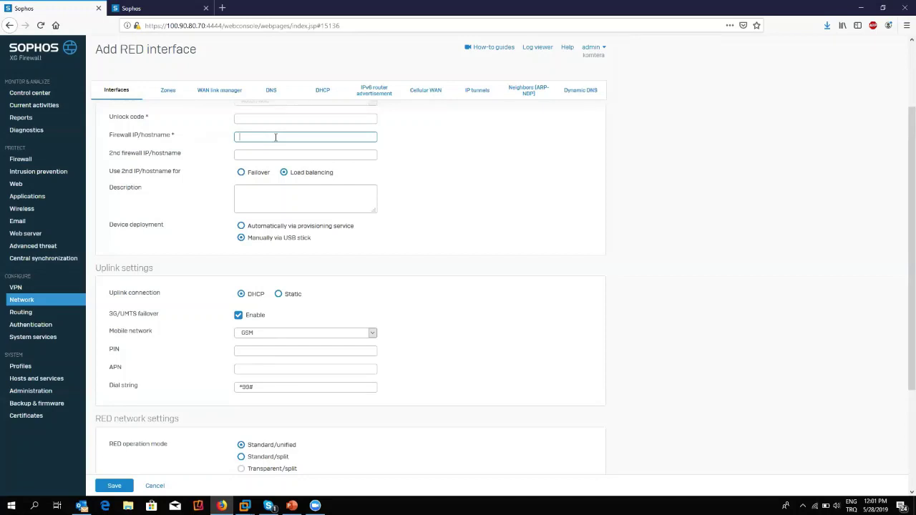
left_click(238, 315)
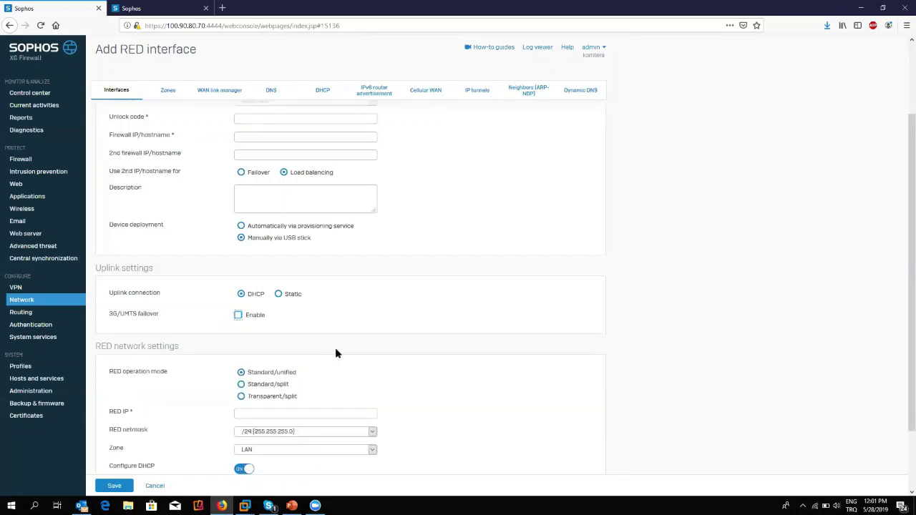
scroll(342, 354, "down", 1)
scroll(342, 354, "down", 1)
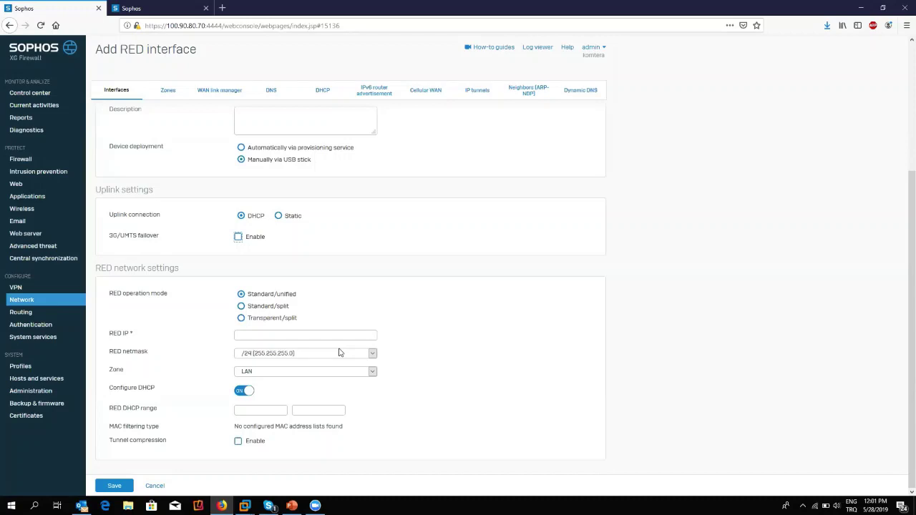
triple_click(150, 337)
left_click_drag(112, 391, 175, 394)
left_click(173, 392)
scroll(419, 365, "up", 1)
scroll(266, 323, "down", 1)
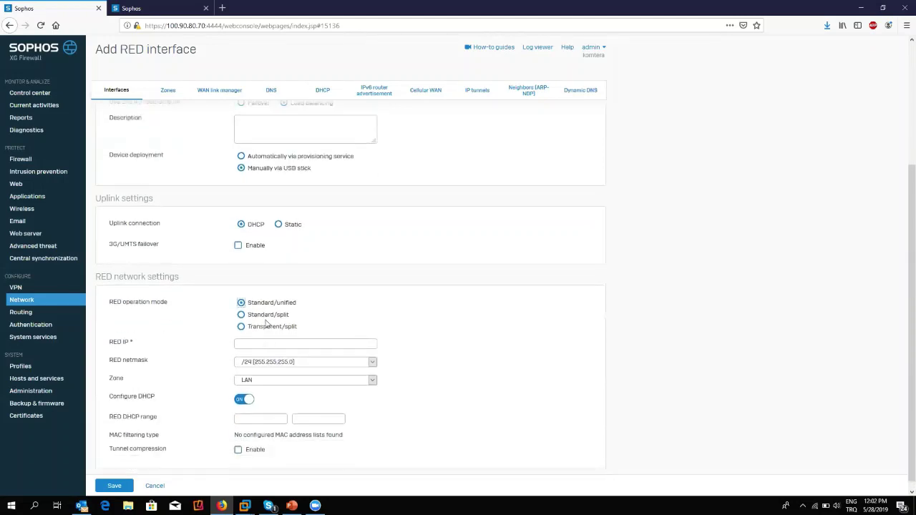
Enter 192.168.2.1 as the RED IP, correcting the mistyped 192.168.1.1.
left_click(284, 330)
type("19")
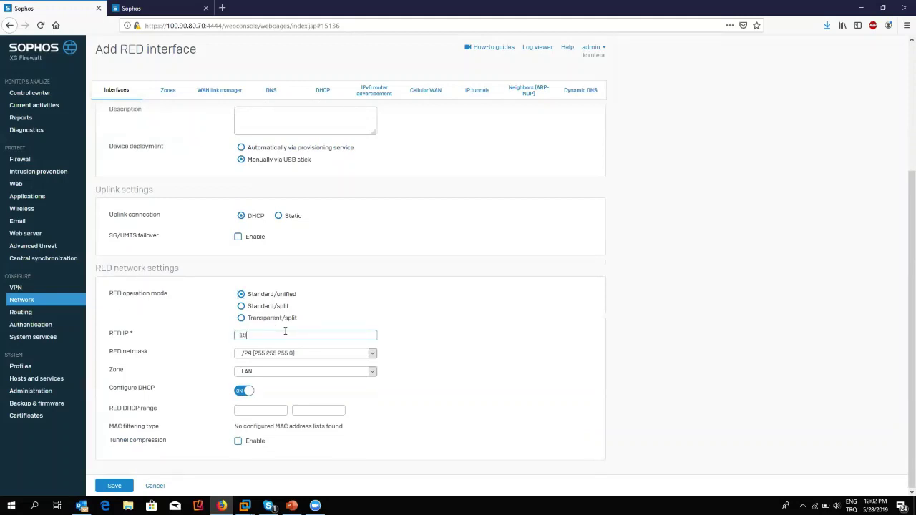
type("2.168.1.1")
key("BackSpace")
key("BackSpace")
type("2.1")
Select Standard/split as the RED operation mode after briefly trying Standard/unified.
left_click(242, 307)
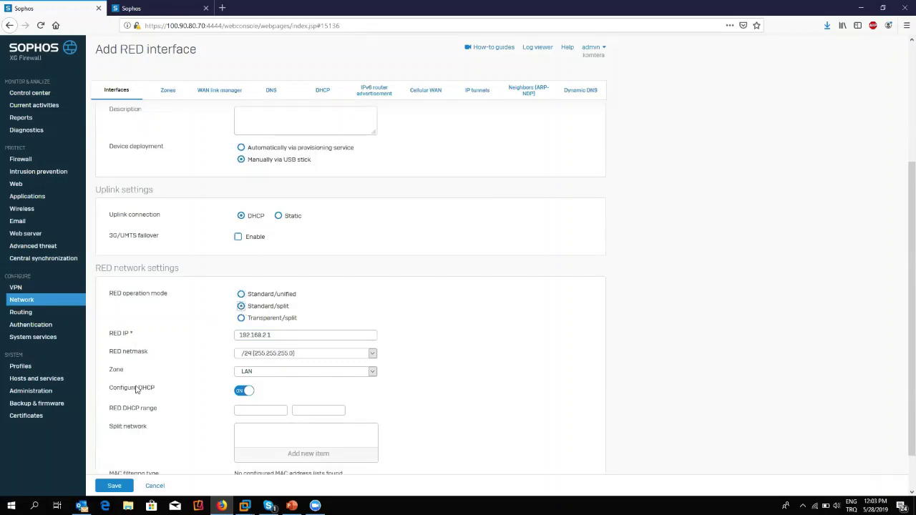
double_click(194, 389)
left_click(242, 294)
left_click(241, 306)
scroll(188, 440, "down", 1)
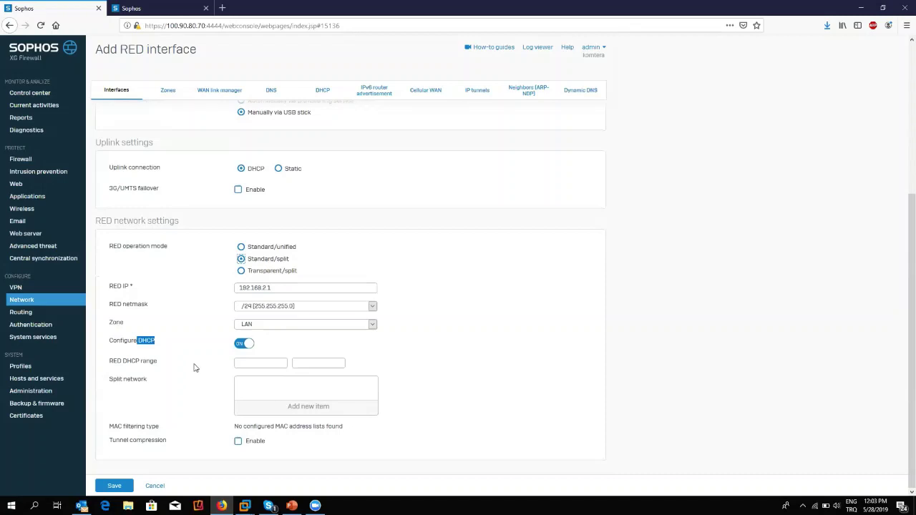
left_click(132, 294)
left_click_drag(168, 347, 183, 348)
left_click(184, 349)
Add network 192.168.3.0 to the Split network list.
left_click_drag(301, 287, 222, 282)
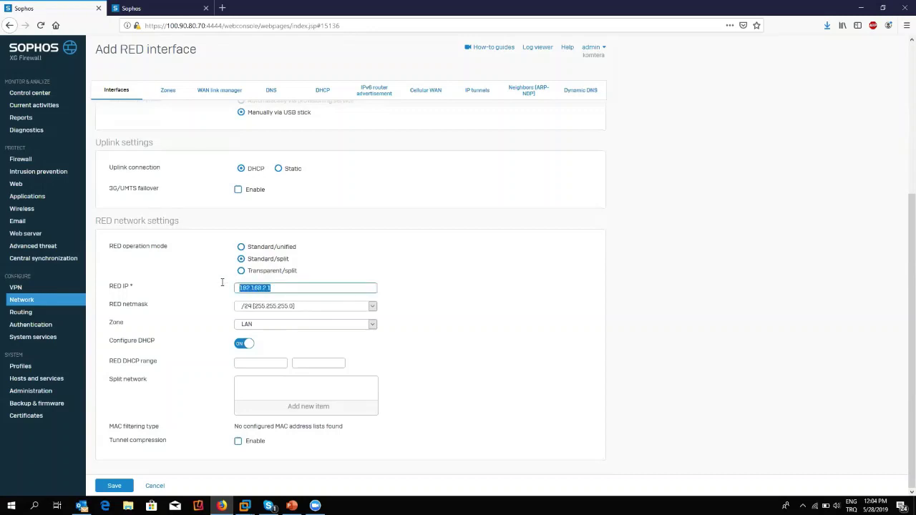
left_click(271, 410)
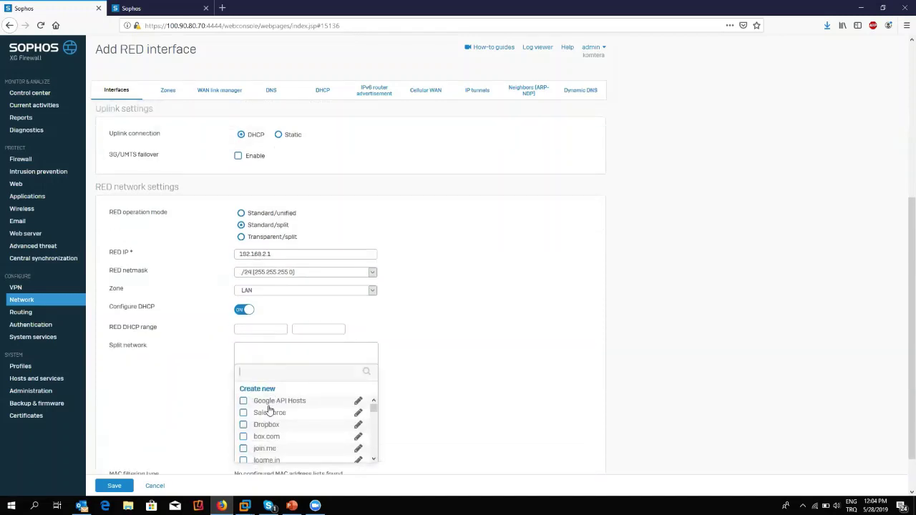
type("192.16")
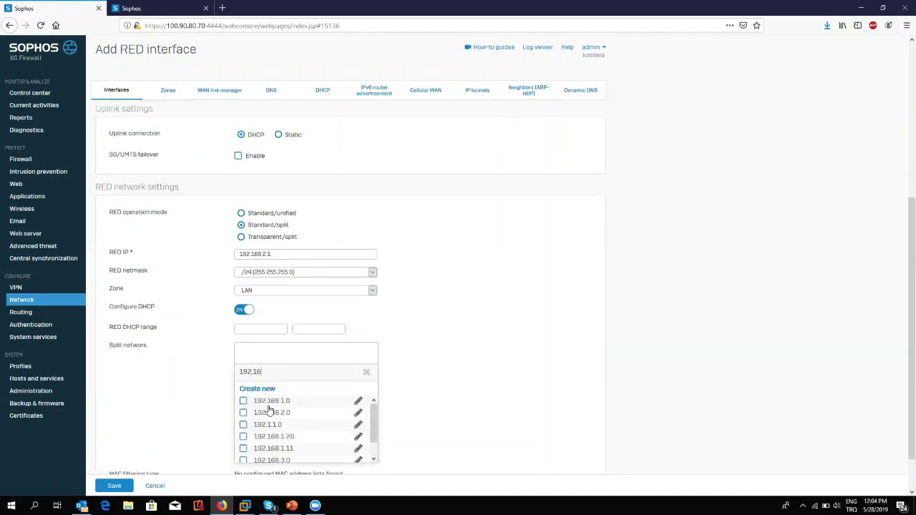
left_click(283, 449)
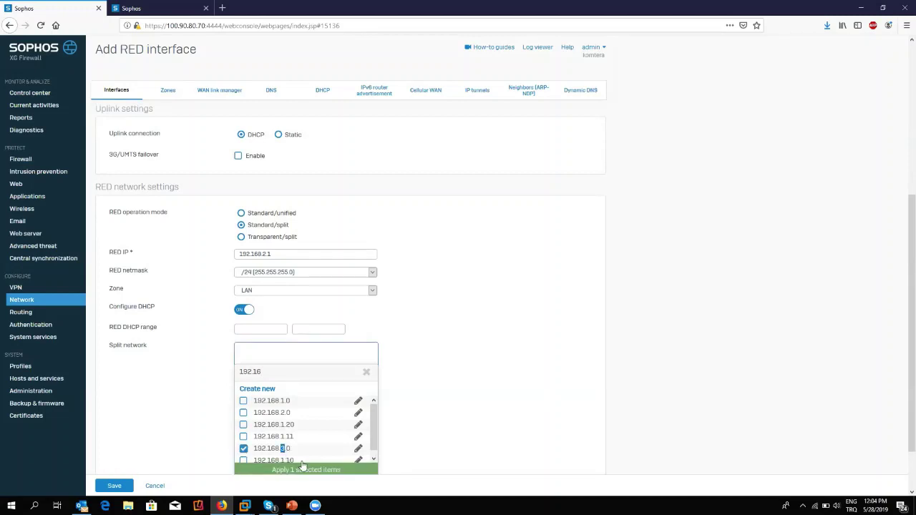
left_click(306, 469)
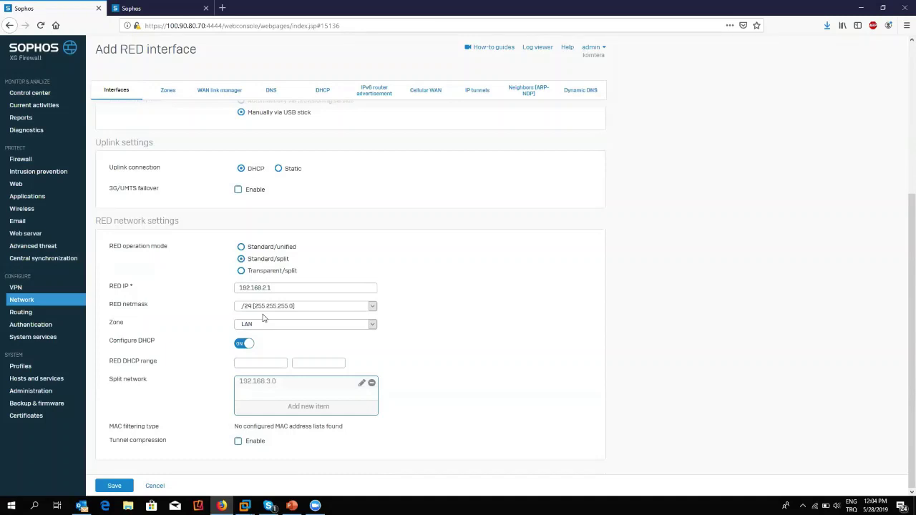
triple_click(283, 384)
Select Transparent/split as the RED operation mode.
left_click(211, 300)
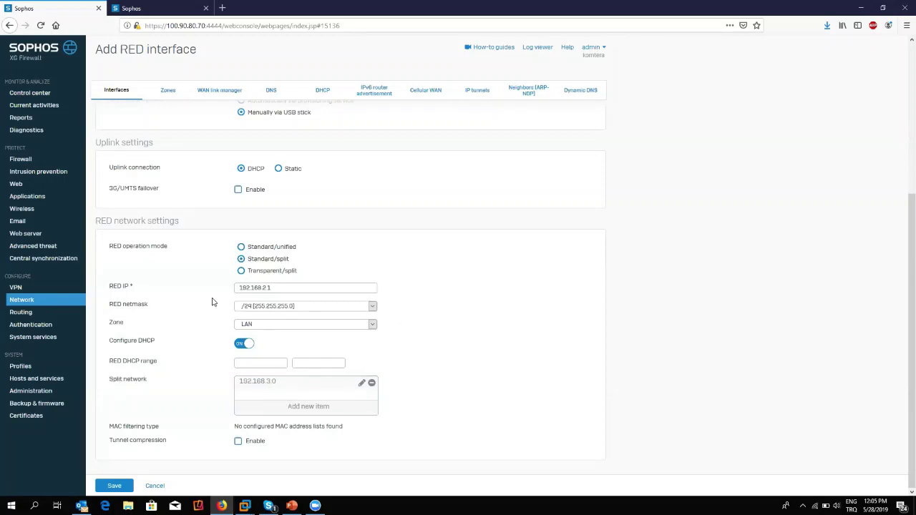
left_click(242, 272)
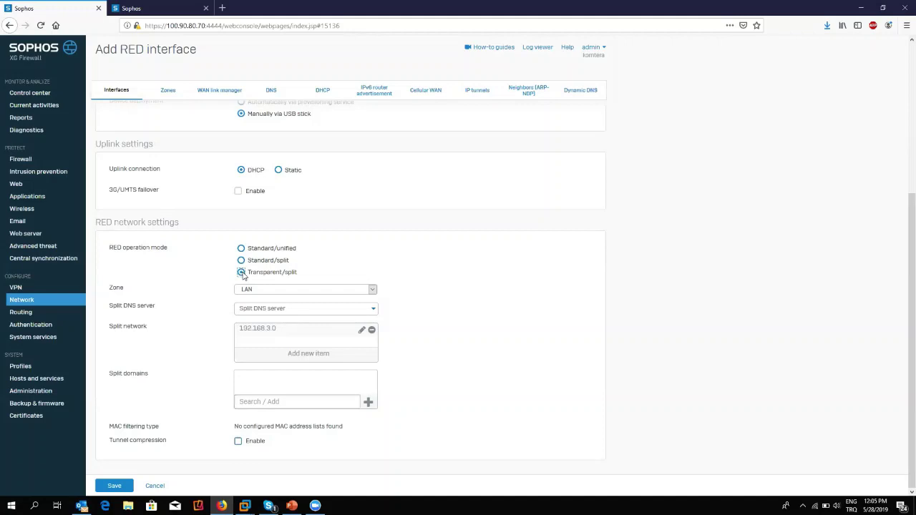
Set the operation mode back to Standard/split, then cancel the Add RED interface form.
left_click_drag(123, 327, 157, 327)
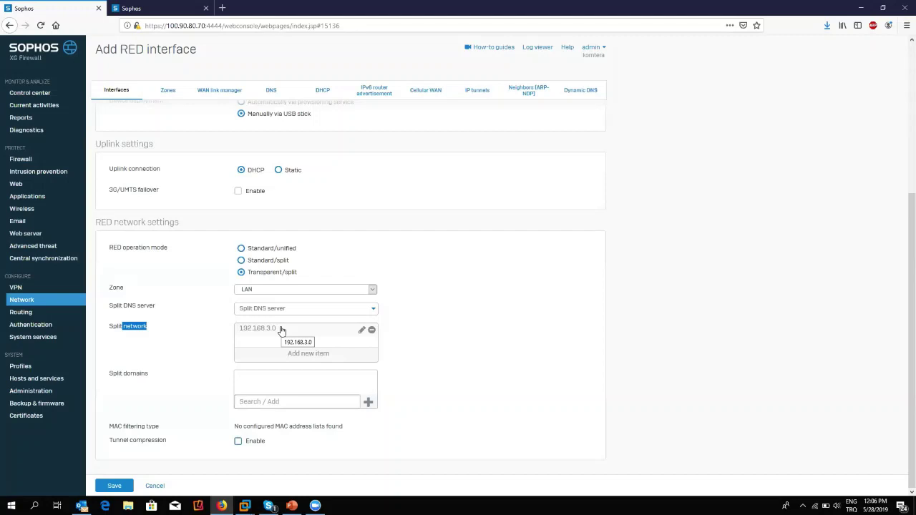
scroll(282, 331, "up", 3)
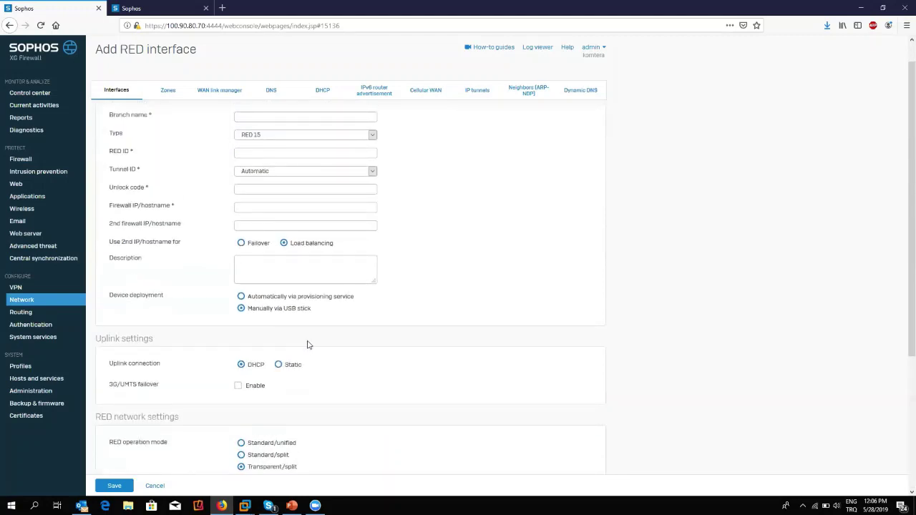
scroll(281, 351, "down", 2)
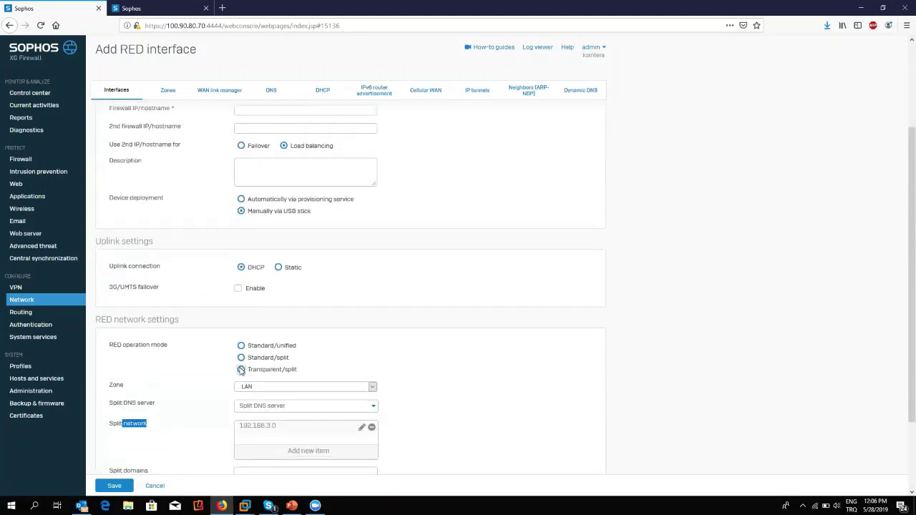
left_click(241, 358)
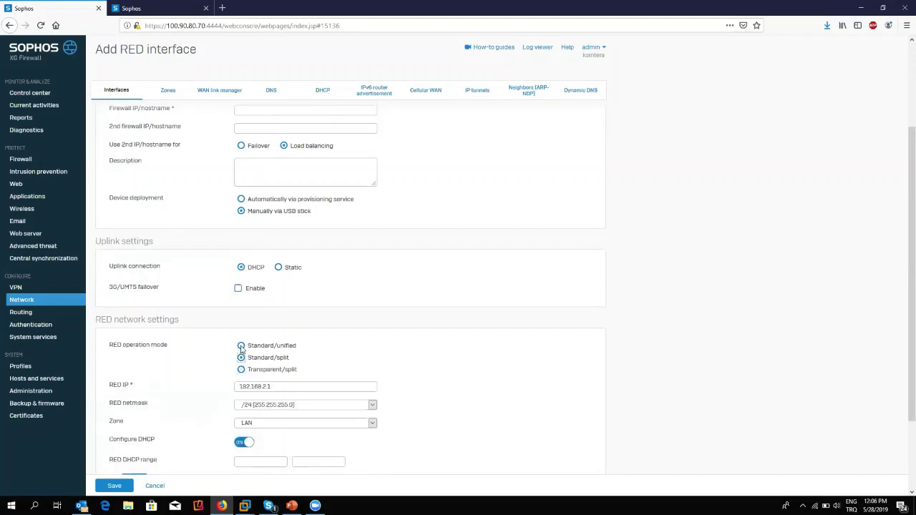
left_click(241, 346)
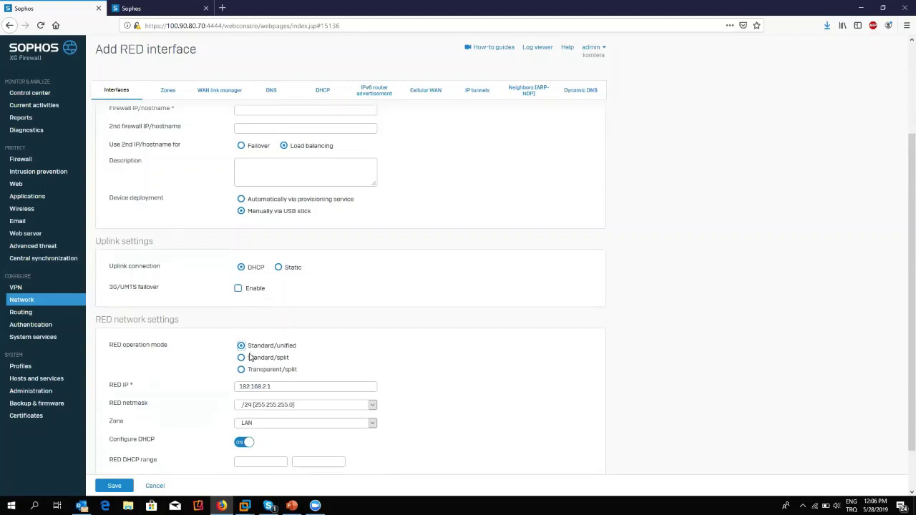
left_click(242, 358)
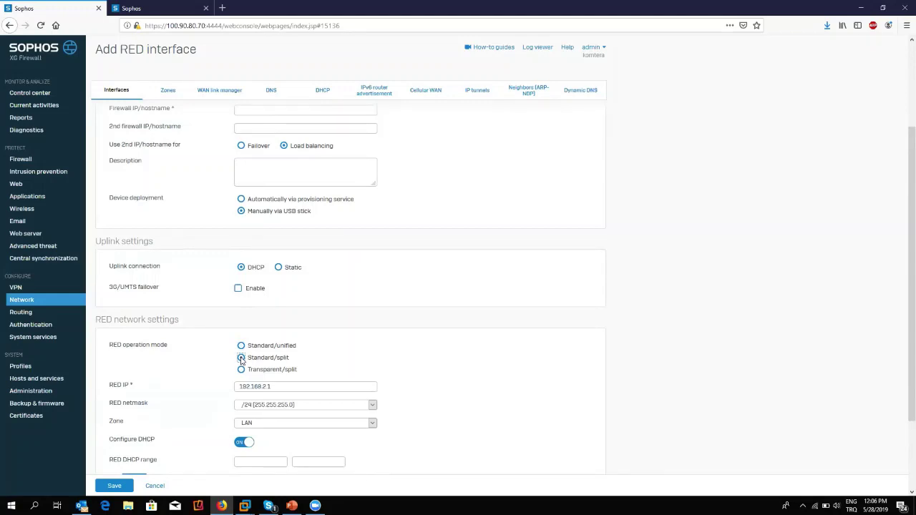
left_click(156, 489)
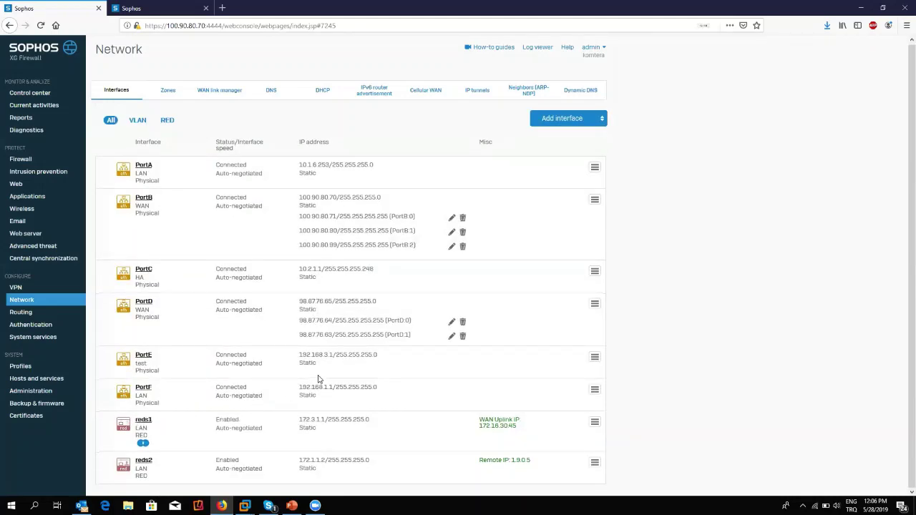
Zoom the page to 120% and open the reds1 RED interface settings from the list.
key("ctrl+plus")
key("ctrl+plus")
scroll(348, 419, "down", 2)
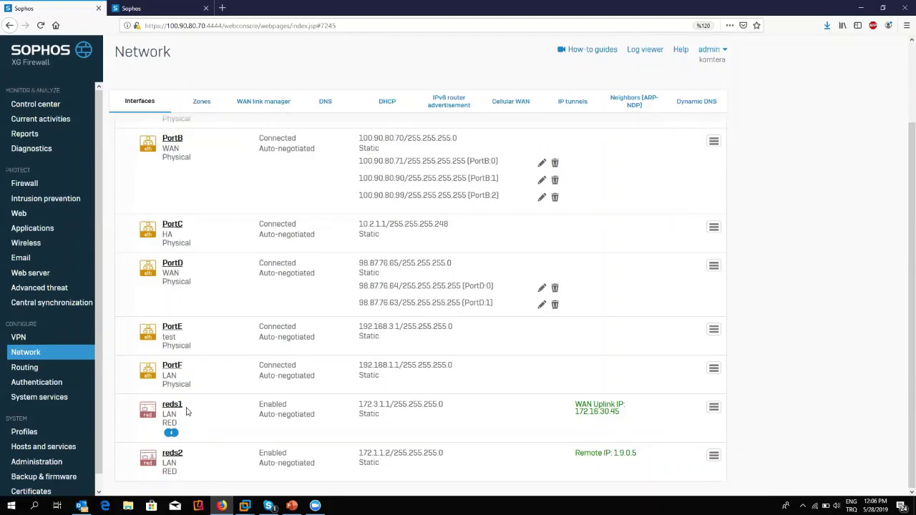
left_click(174, 407)
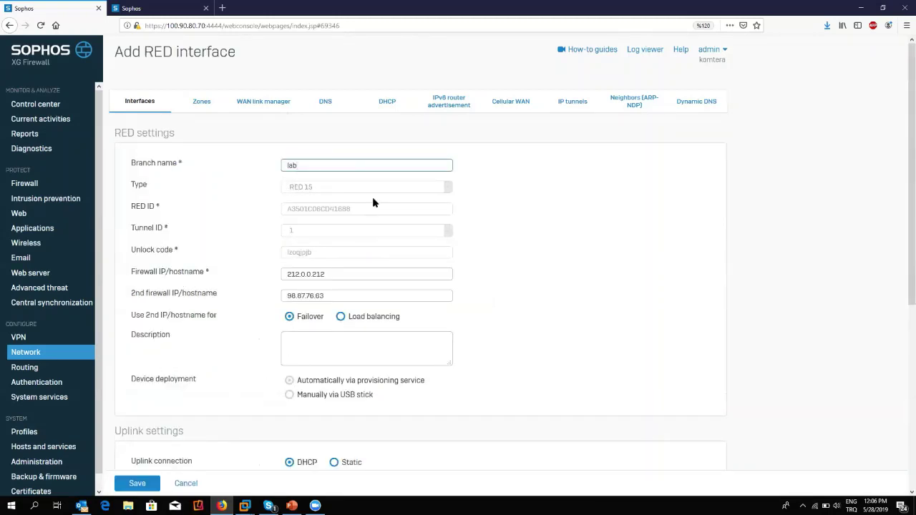
Review reds1's unlock code, firewall IP 212.0.0.212 and RED IP 172.3.1.1, then cancel unchanged.
left_click(324, 254)
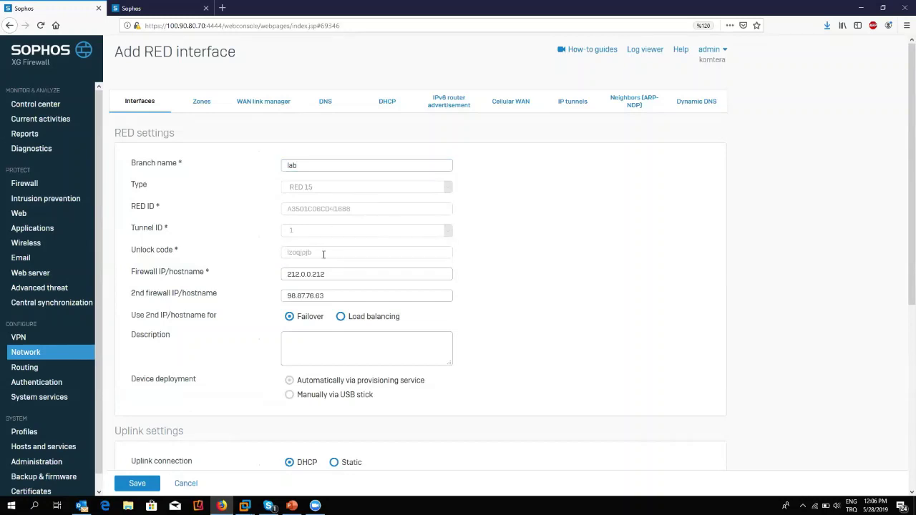
double_click(323, 254)
left_click(403, 284)
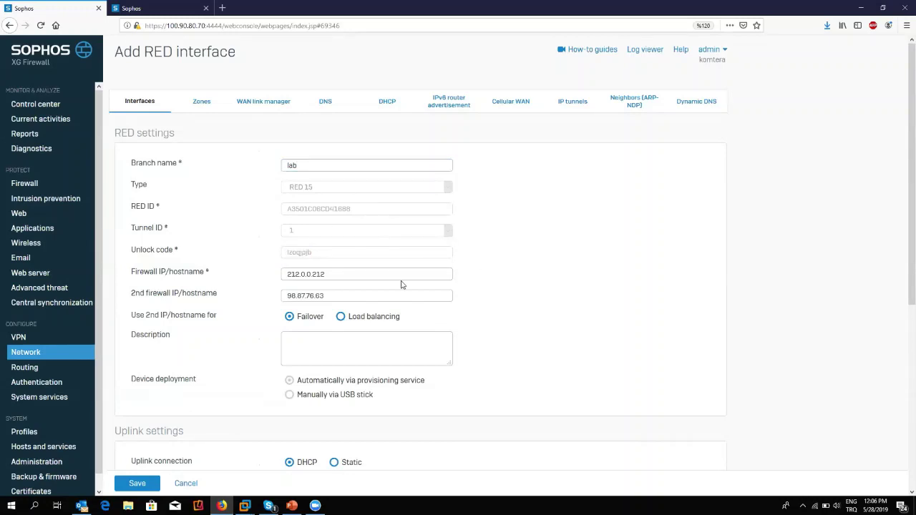
double_click(331, 274)
key("Tab")
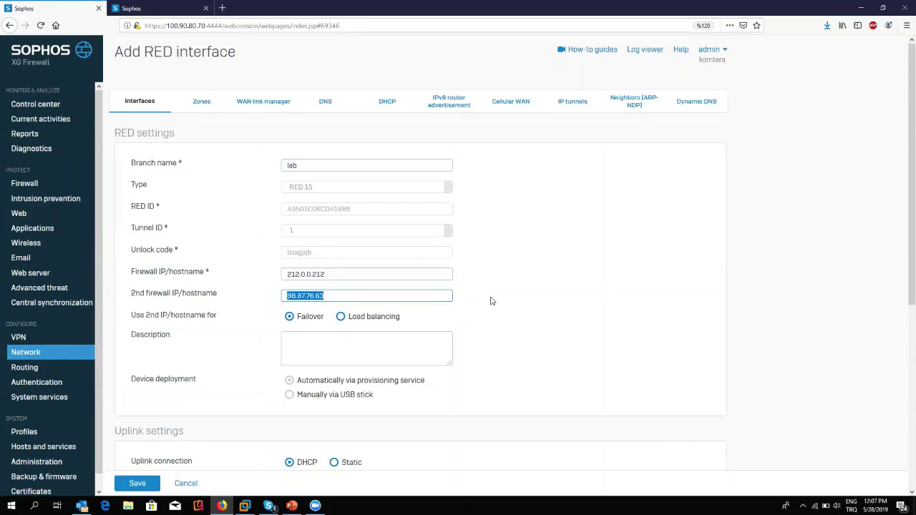
scroll(492, 300, "down", 5)
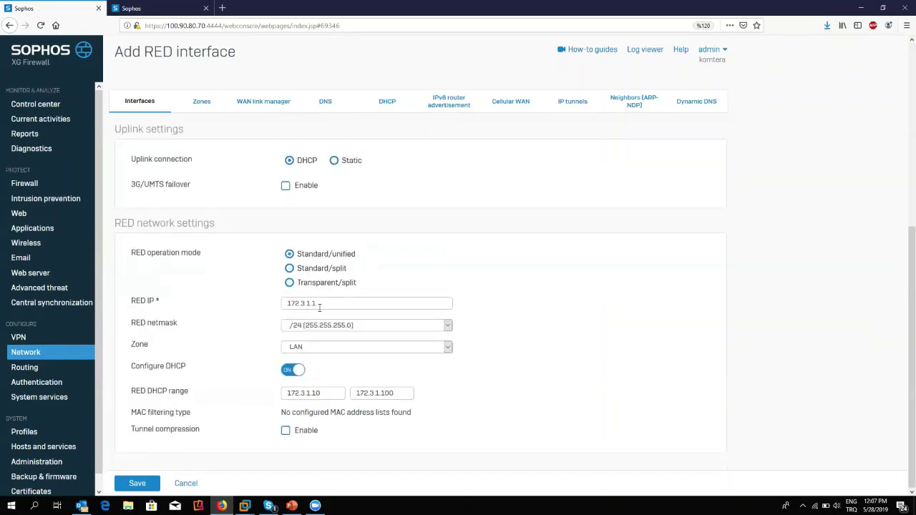
left_click_drag(316, 303, 278, 310)
left_click(228, 317)
left_click(186, 483)
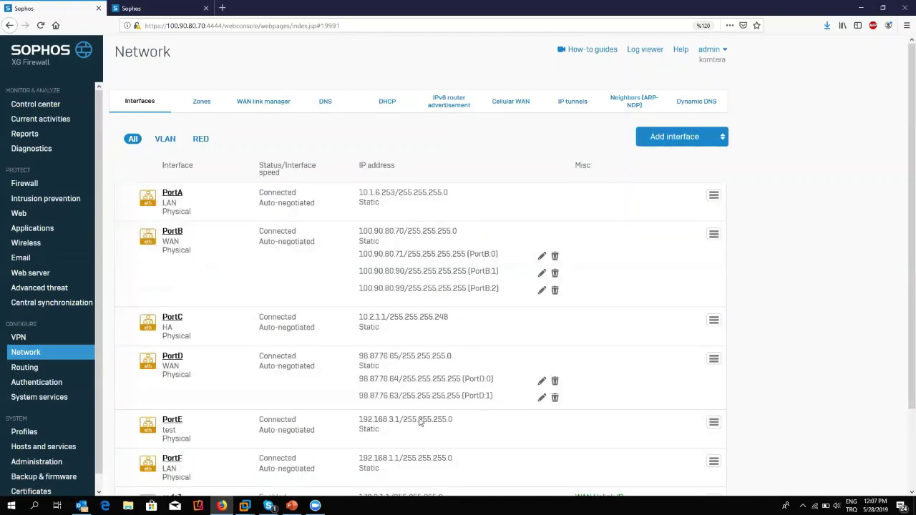
Check reds1's IP, status and WAN uplink IP 172.16.30.45, then reopen its settings.
scroll(423, 422, "down", 2)
left_click_drag(393, 405, 329, 411)
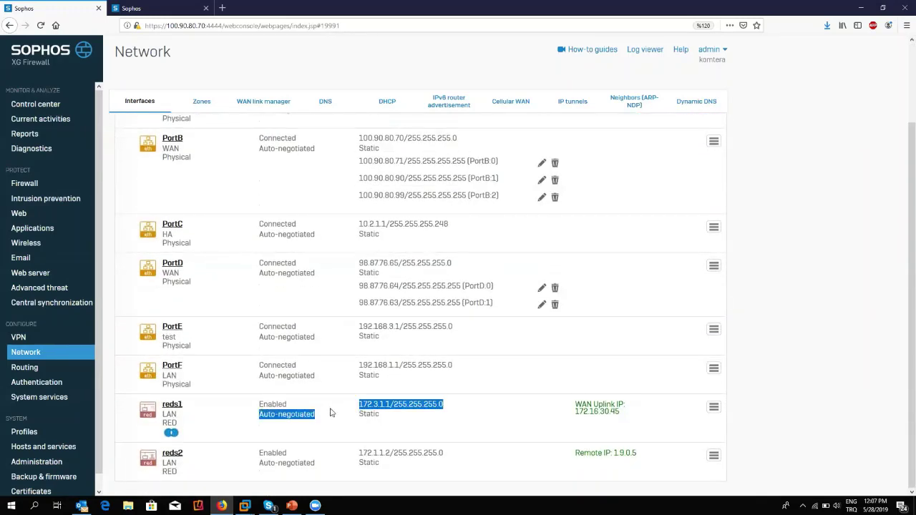
left_click(334, 413)
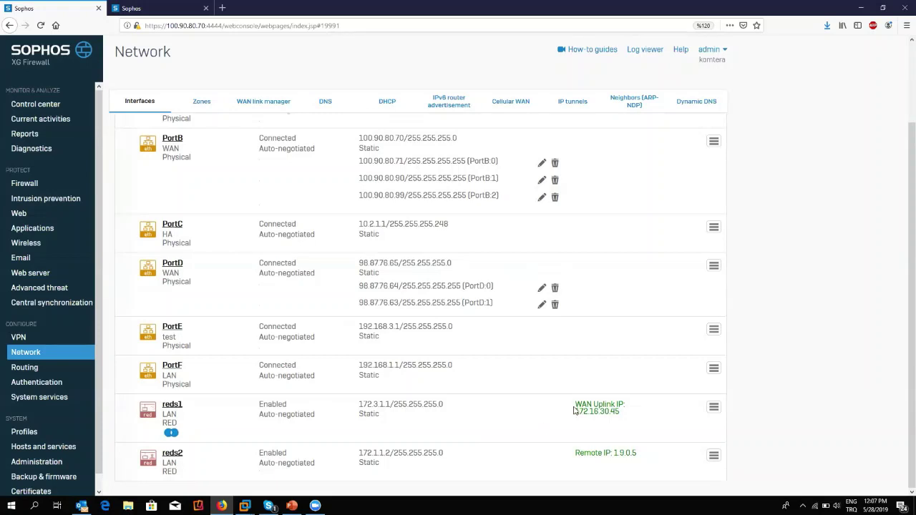
left_click_drag(574, 409, 636, 415)
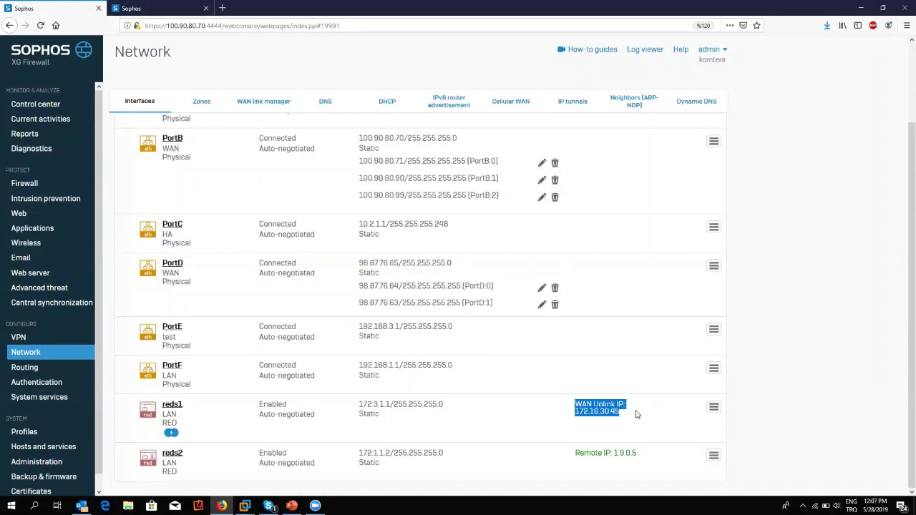
left_click(633, 419)
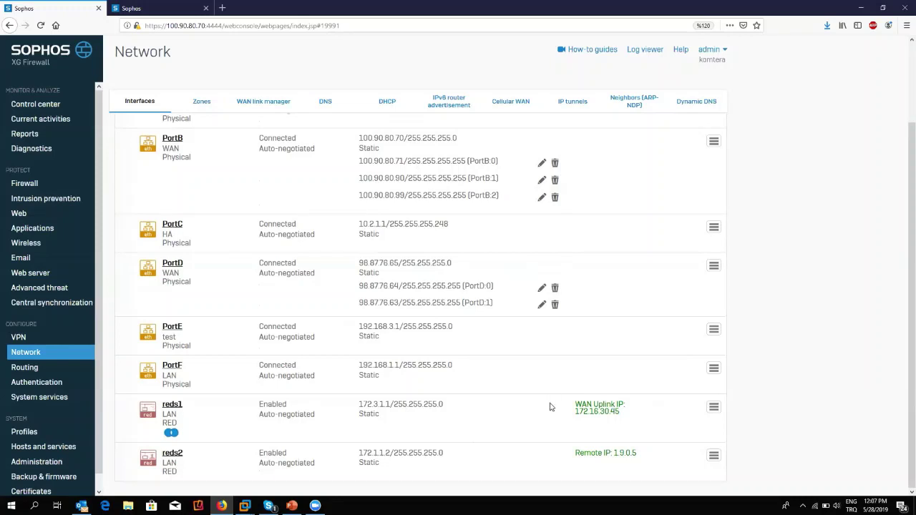
double_click(646, 421)
left_click(644, 420)
left_click(171, 405)
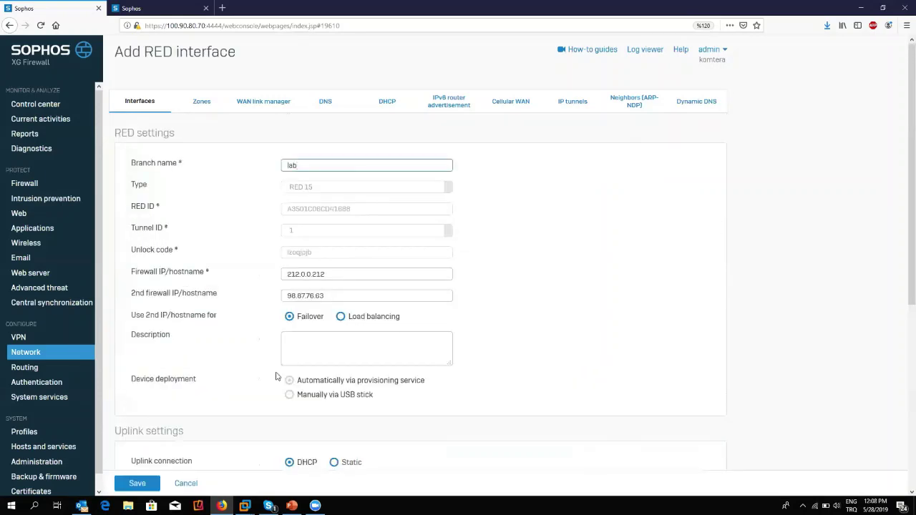
Confirm reds1 stays in the LAN zone and cancel back to the interfaces list.
scroll(304, 392, "down", 5)
left_click(337, 347)
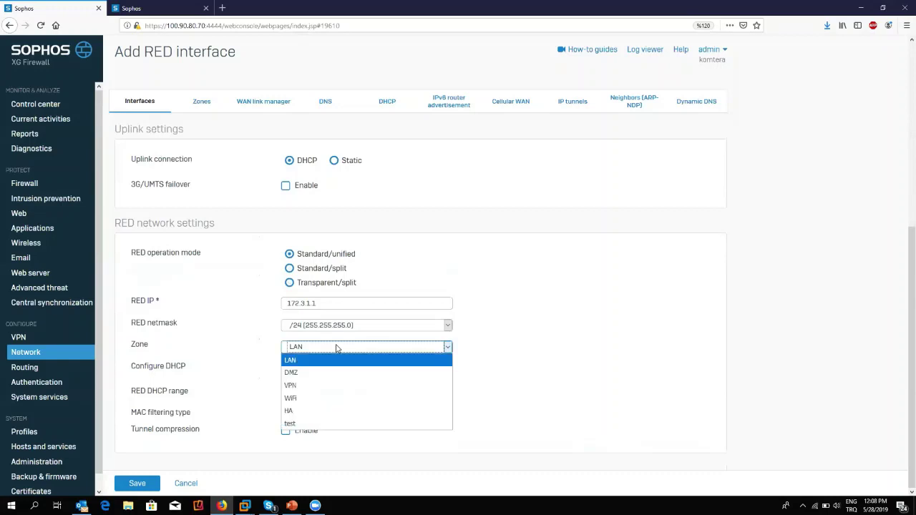
left_click(194, 460)
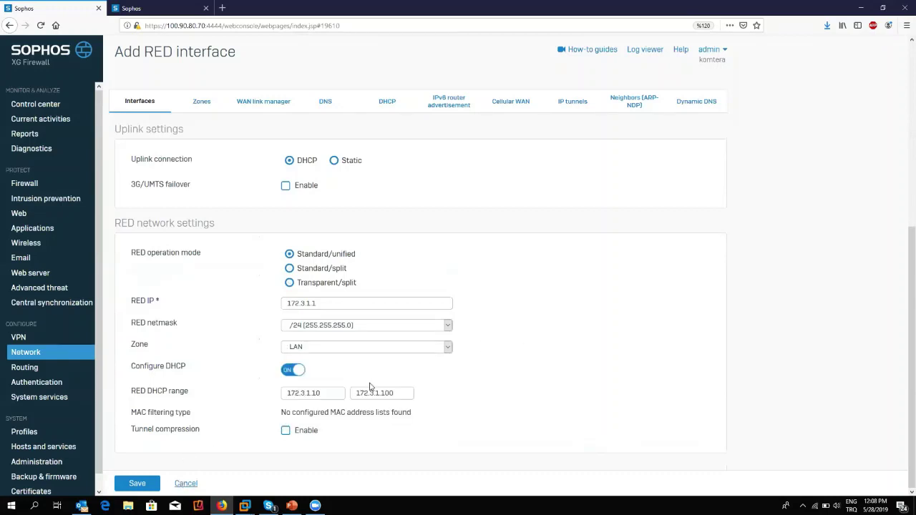
scroll(215, 458, "up", 5)
left_click(185, 483)
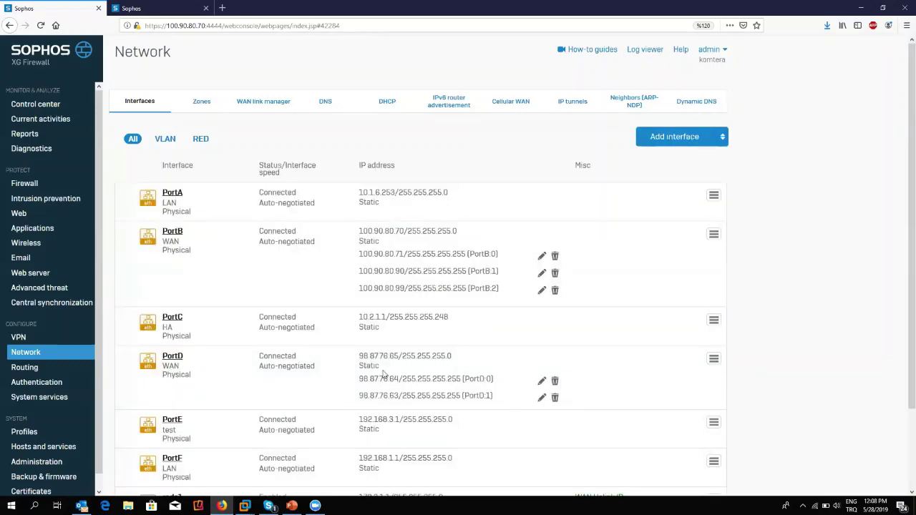
Start an Add RED interface form and browse the available RED device Type options.
left_click(664, 147)
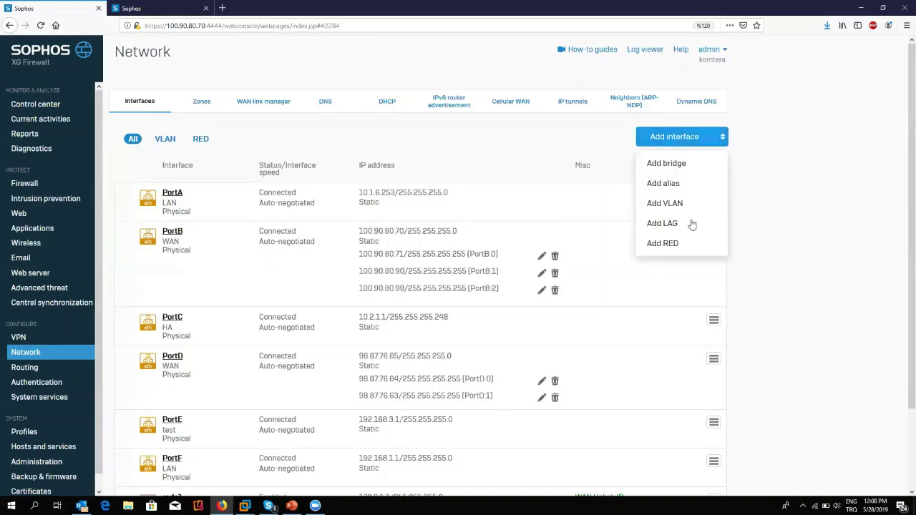
left_click(687, 249)
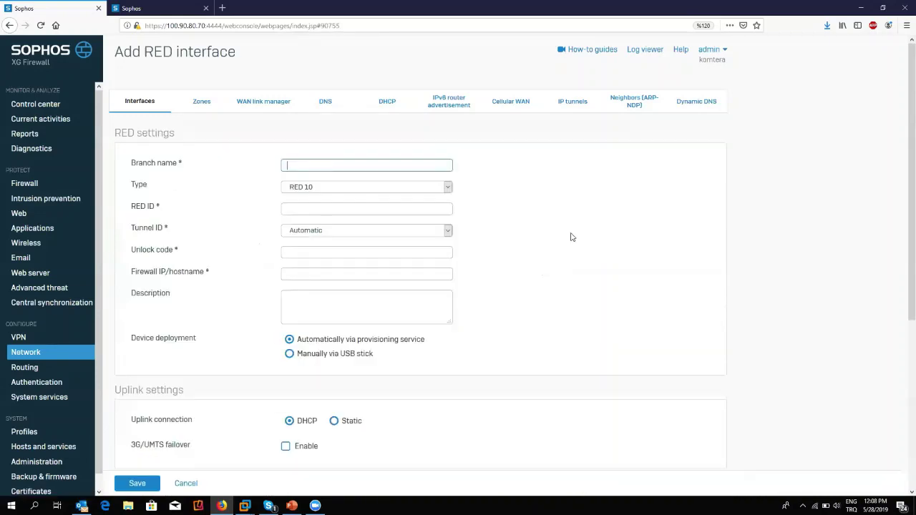
left_click(436, 187)
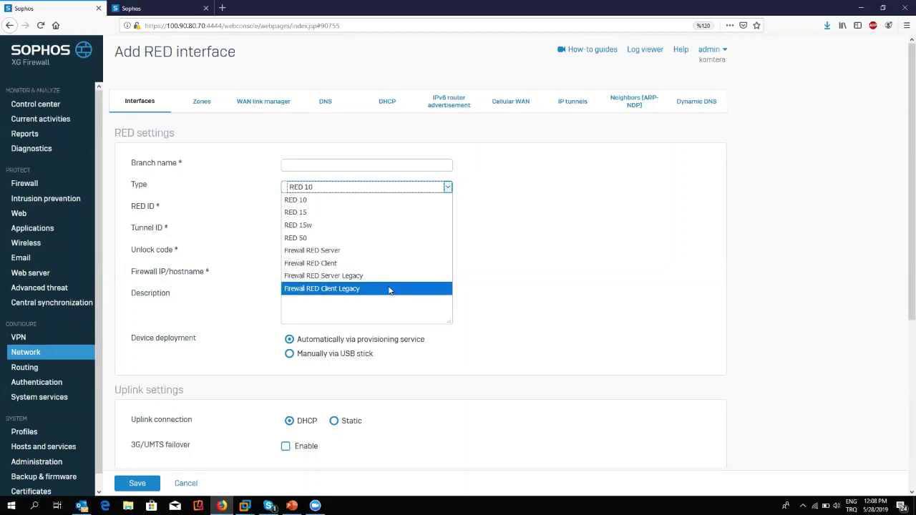
left_click(517, 268)
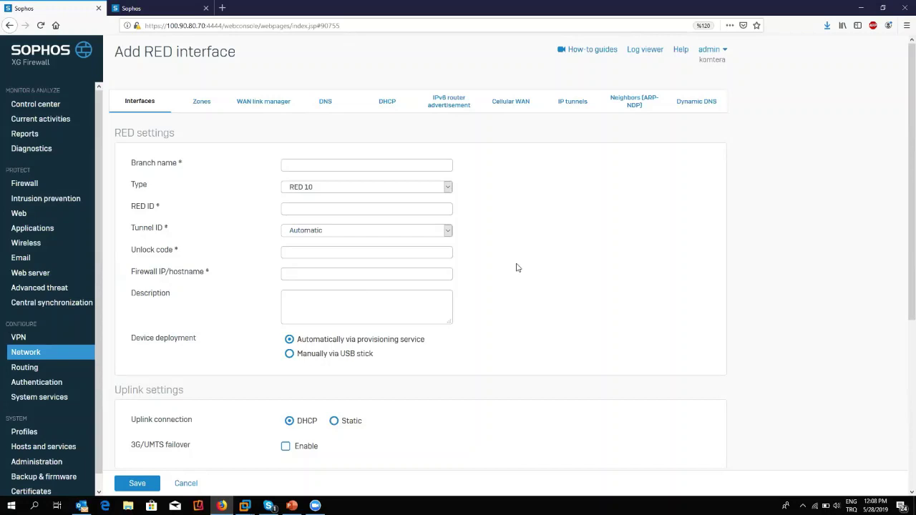
left_click(340, 190)
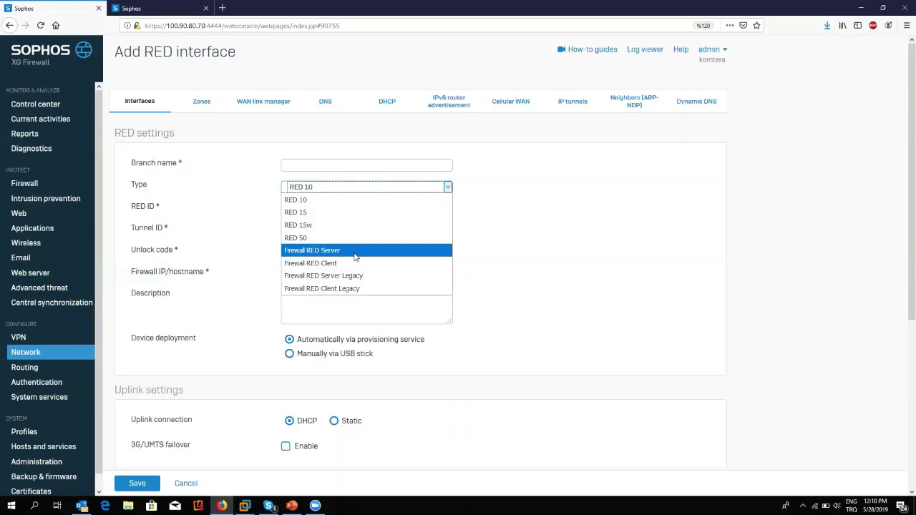
Set the RED interface type to Firewall RED Server, after briefly trying RED 15.
left_click(355, 251)
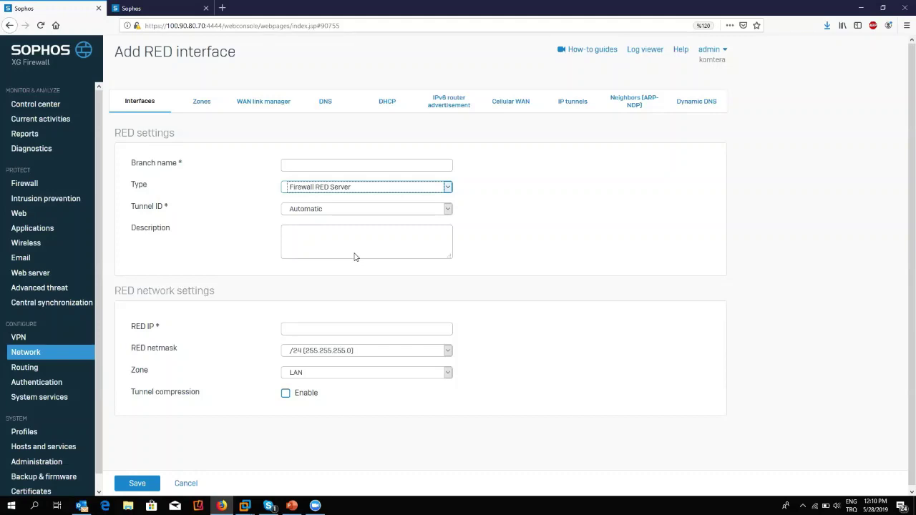
left_click(344, 189)
left_click(349, 213)
scroll(343, 399, "down", 5)
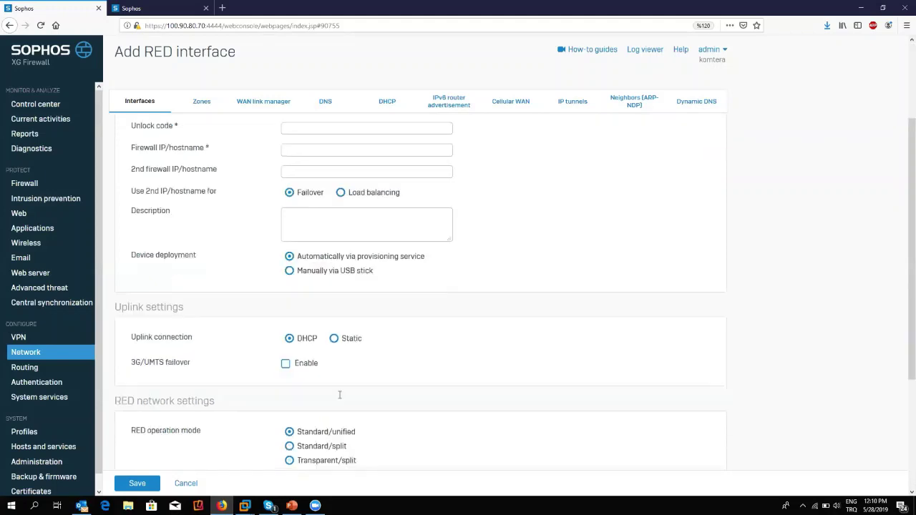
scroll(362, 224, "up", 4)
scroll(350, 211, "up", 1)
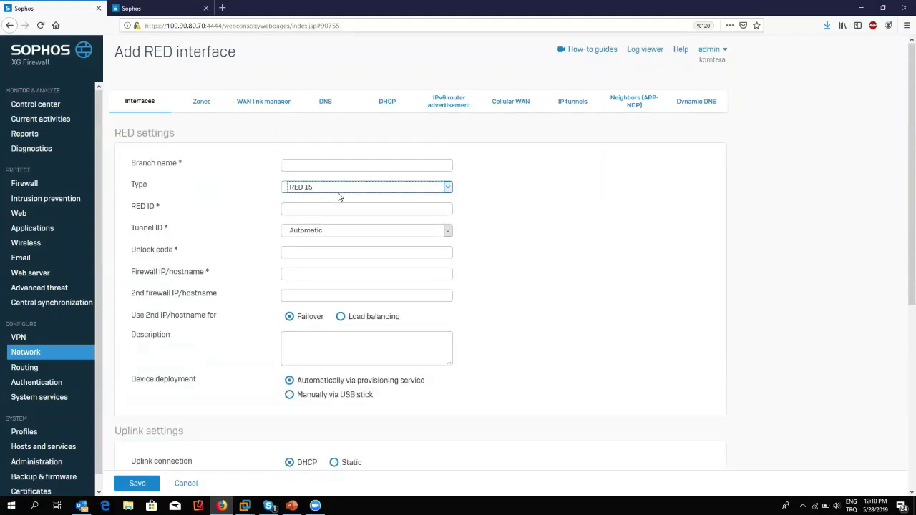
left_click(341, 187)
left_click(355, 247)
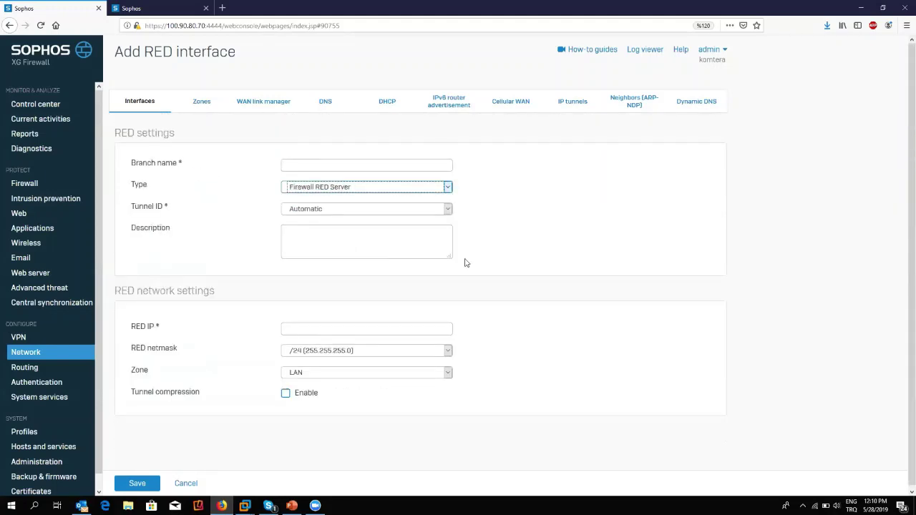
left_click(383, 168)
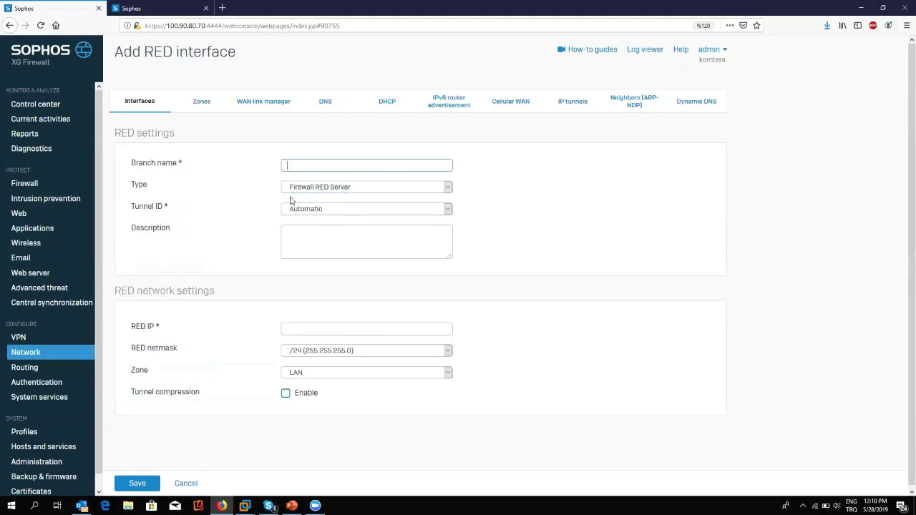
Enter branch name merkez, RED IP 172.4.1.1 and RED netmask /30 (255.255.255.252).
type("merkez")
left_click(344, 330)
type("172.1.1.")
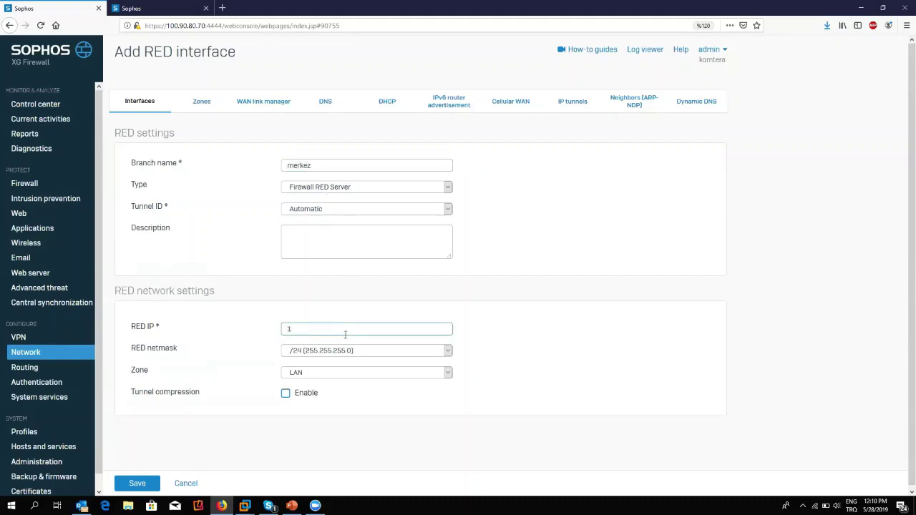
key("BackSpace")
key("BackSpace")
key("BackSpace")
key("BackSpace")
type(".4.1.1")
left_click_drag(345, 334, 262, 325)
left_click(412, 351)
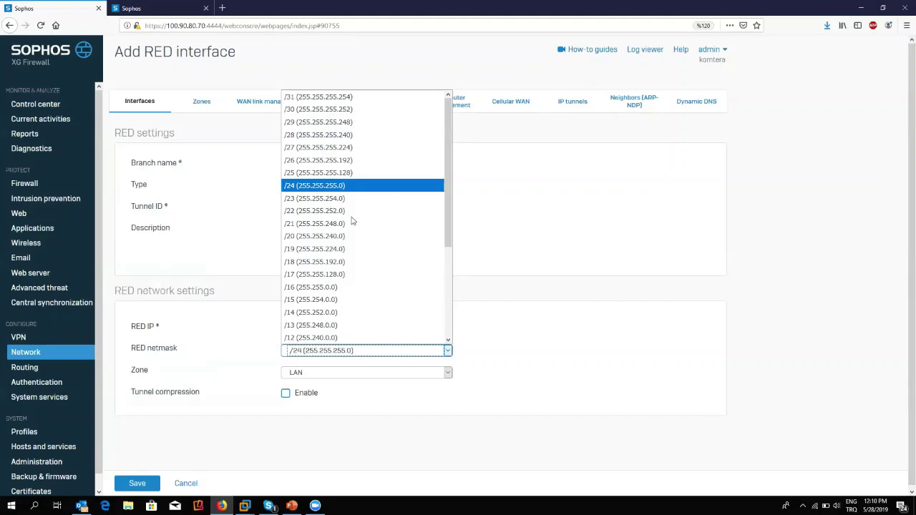
left_click(323, 109)
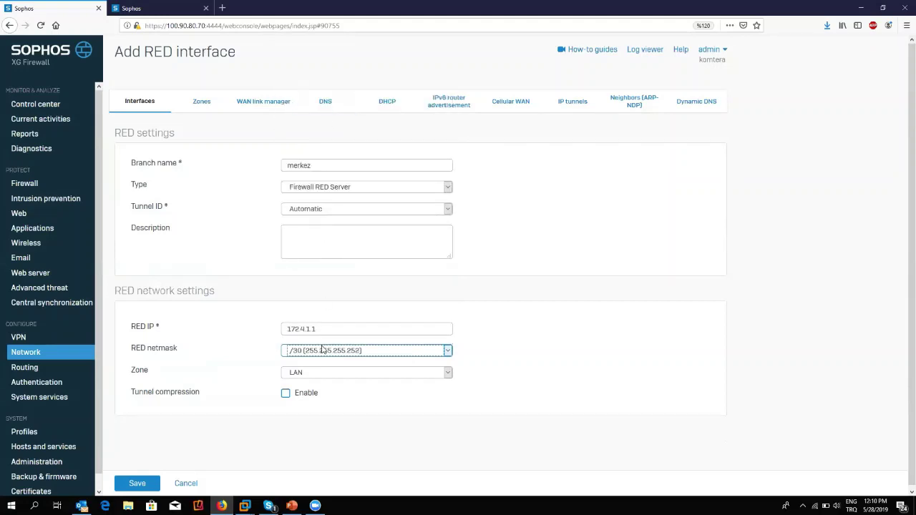
left_click_drag(320, 326, 262, 330)
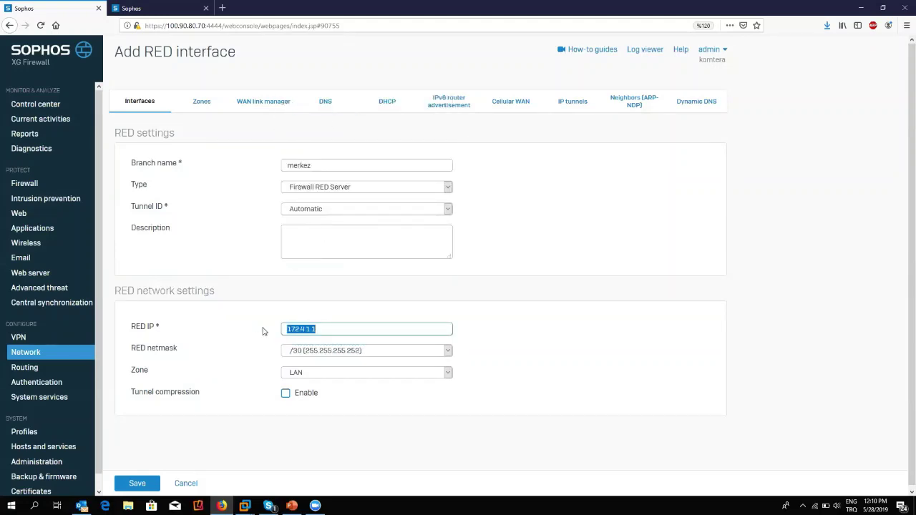
left_click(384, 328)
Save the merkez server and check reds3 listed as 172.4.1.1/255.255.255.252, offline.
left_click(140, 484)
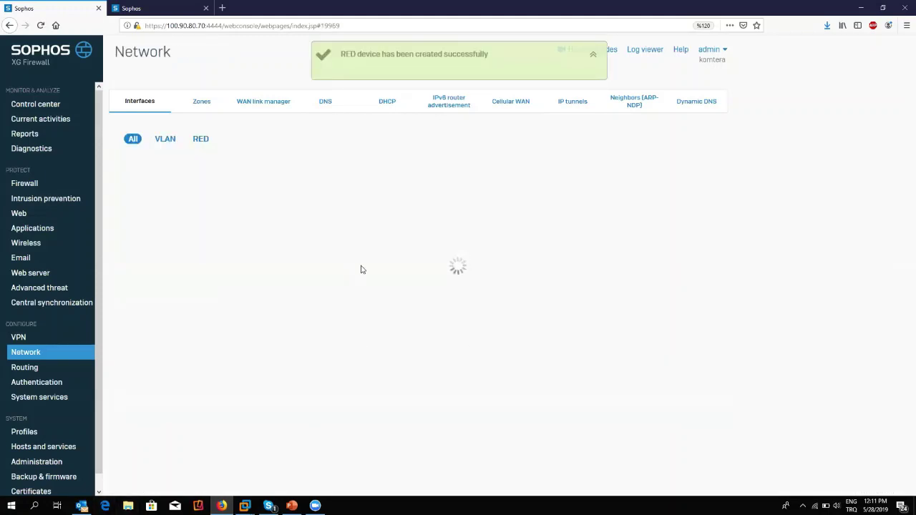
scroll(230, 460, "down", 3)
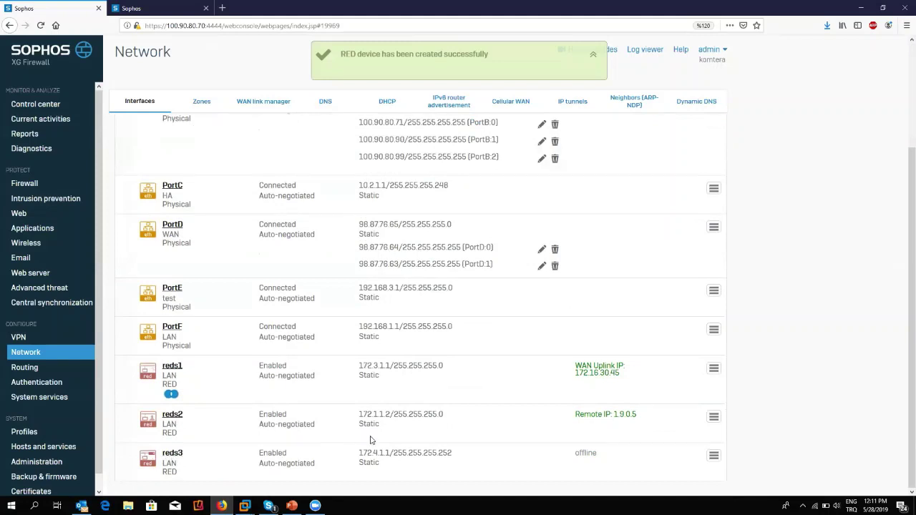
left_click_drag(452, 453, 353, 458)
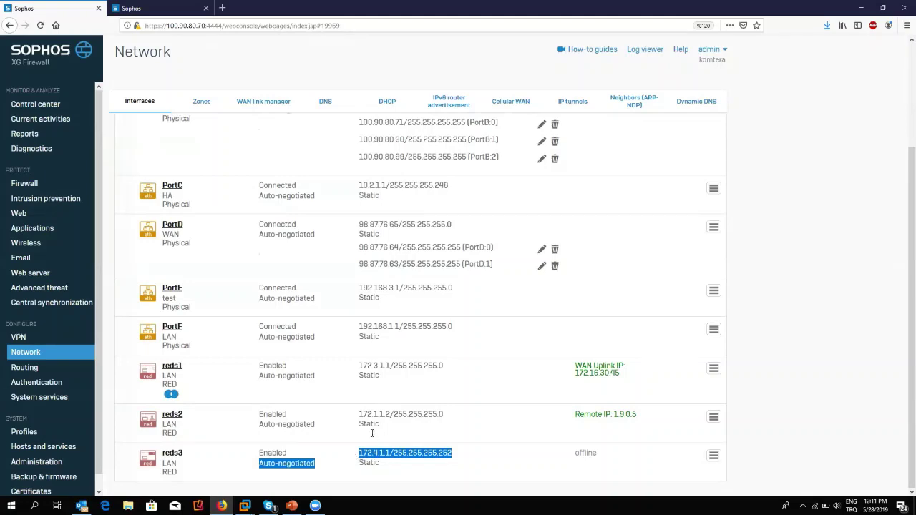
left_click(494, 456)
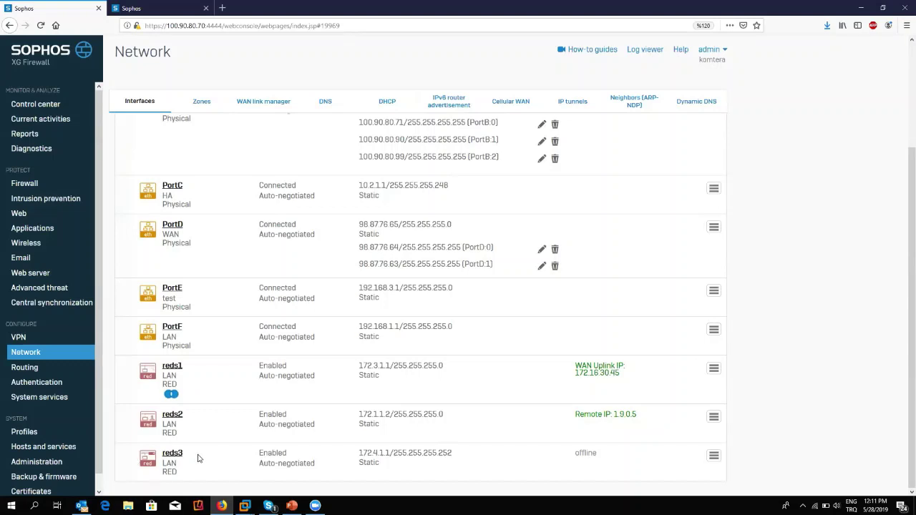
left_click(712, 458)
scroll(701, 472, "down", 1)
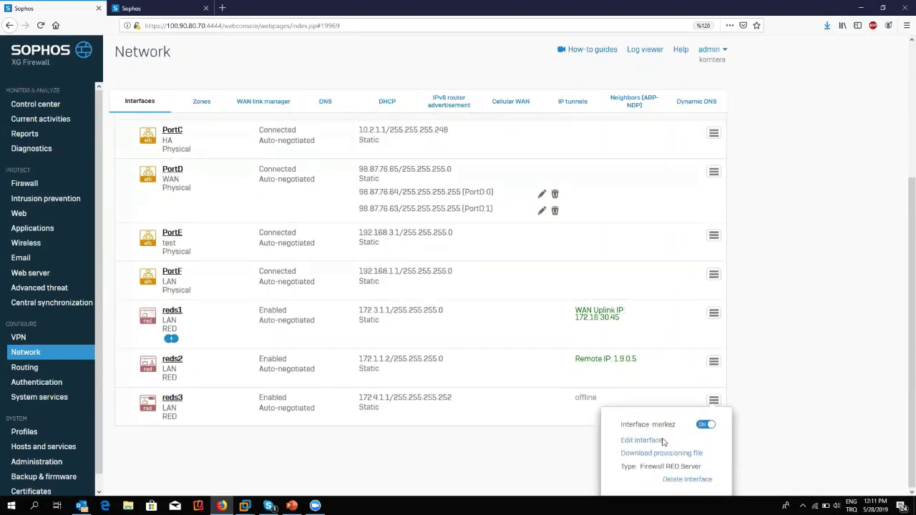
left_click_drag(622, 456, 705, 458)
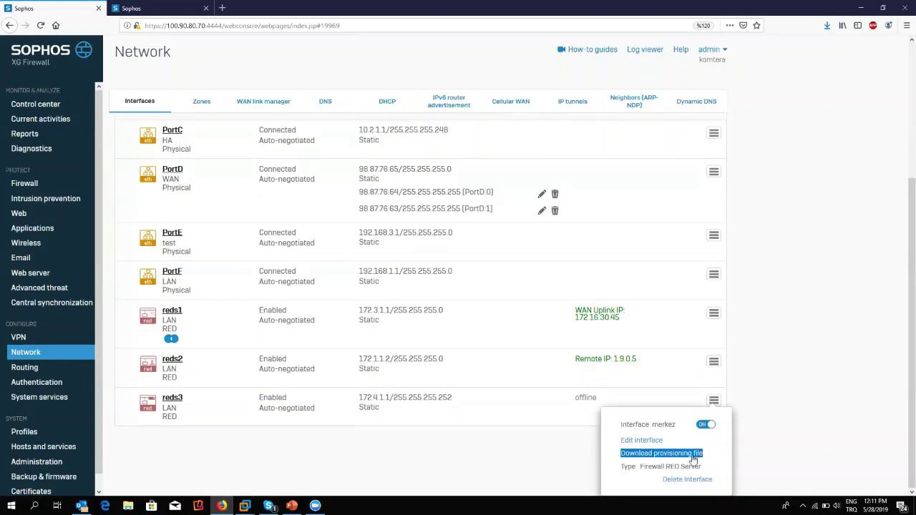
left_click(685, 459)
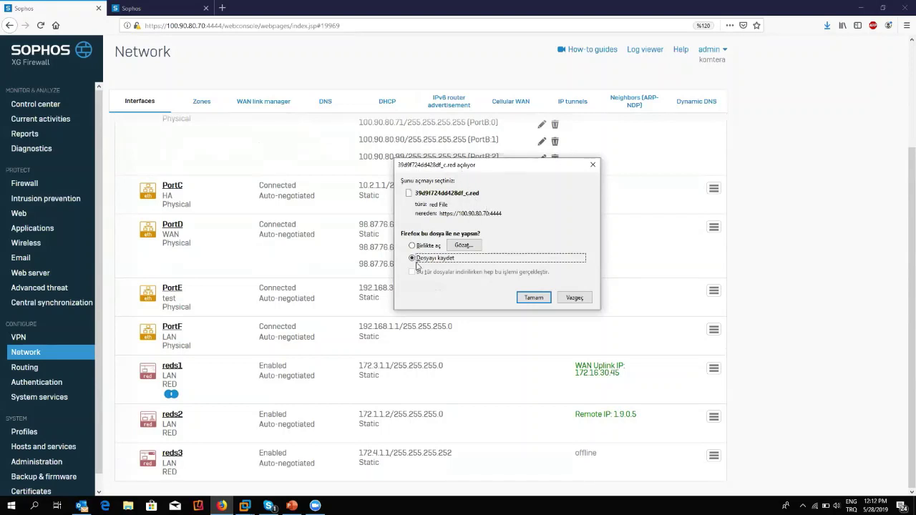
left_click(532, 296)
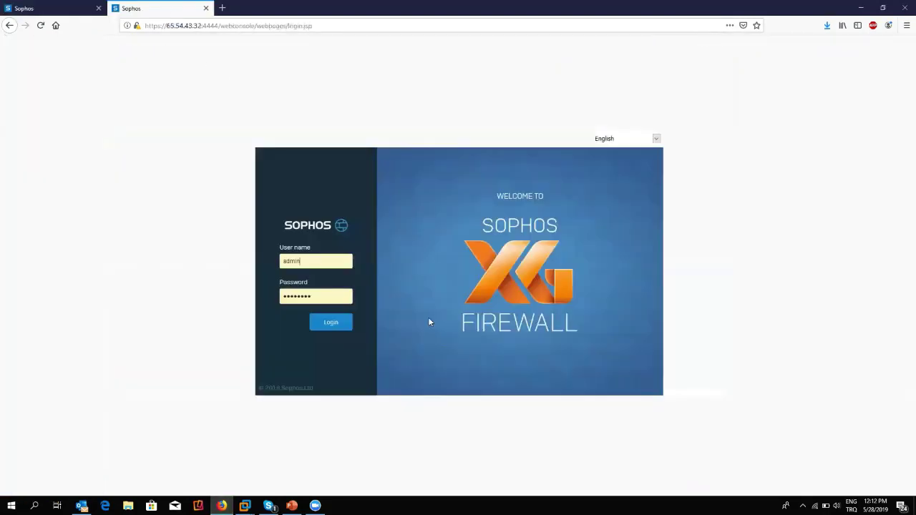
Log into the branch firewall and start a new RED interface under Network > Interfaces.
left_click(165, 8)
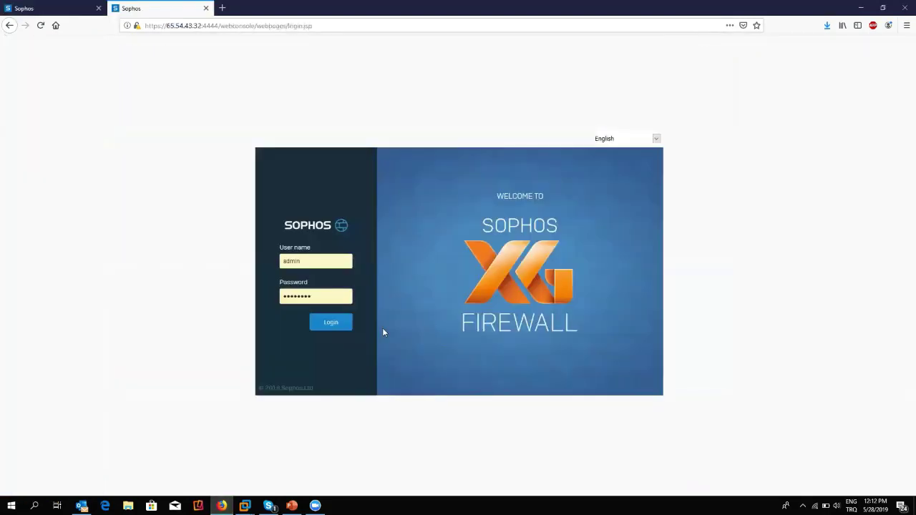
left_click(334, 327)
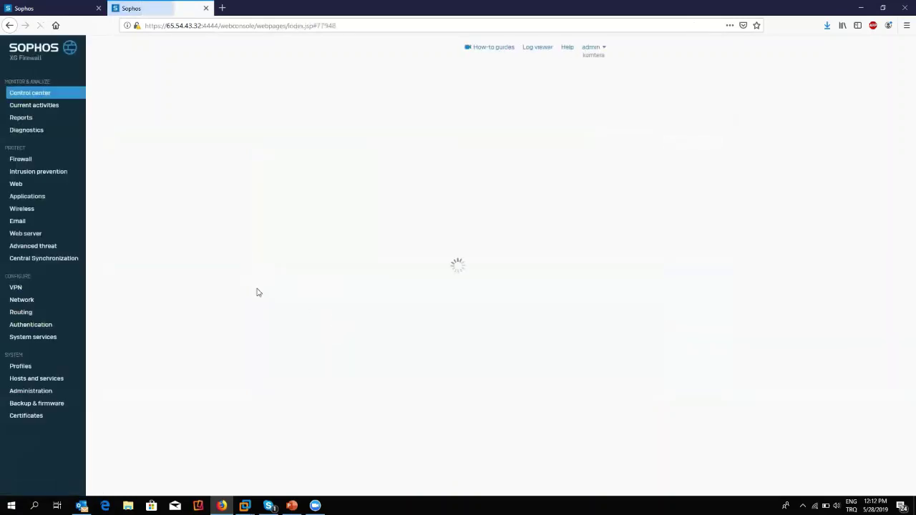
left_click(27, 300)
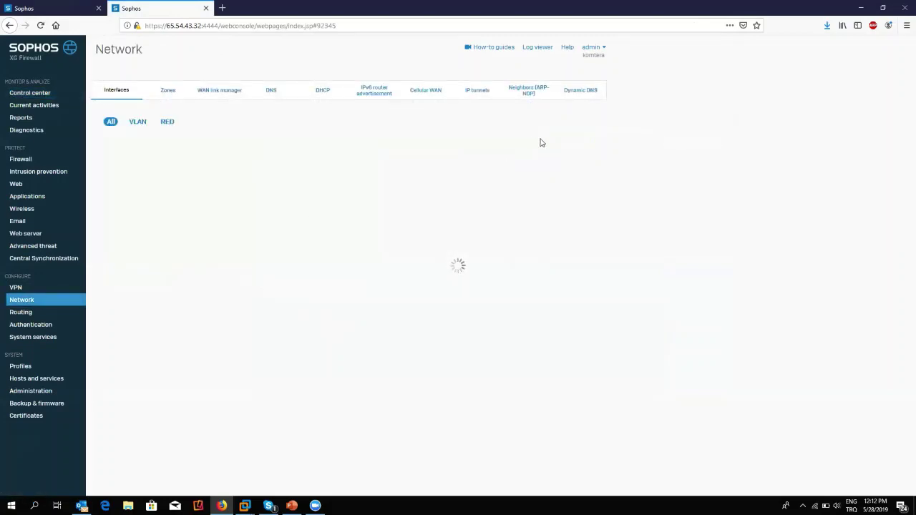
left_click(564, 126)
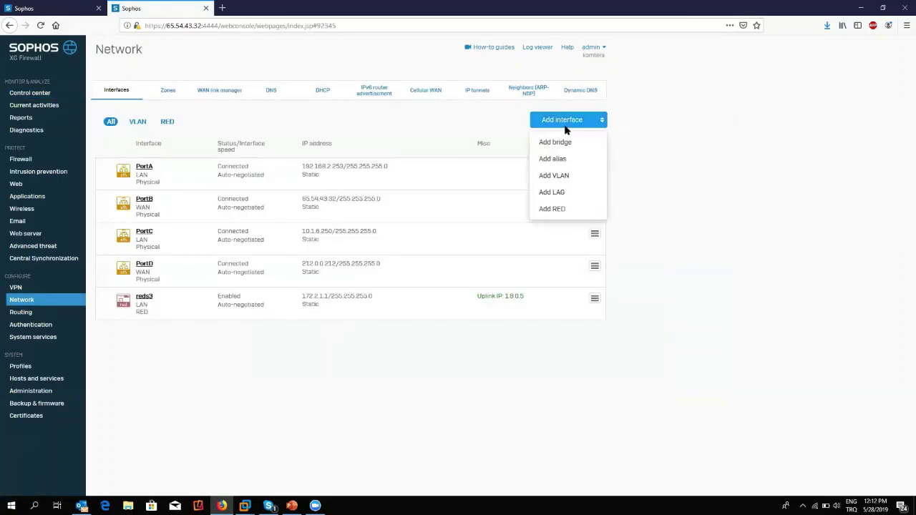
left_click(580, 214)
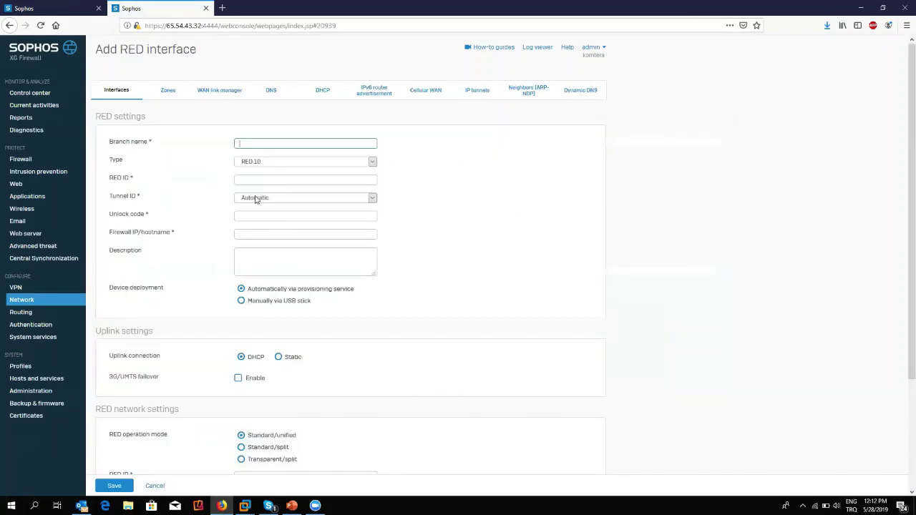
Name the RED sube, make it a Firewall RED Client, and load provisioning file 39d9f724dd428df_c.red.
type("sube")
left_click(286, 163)
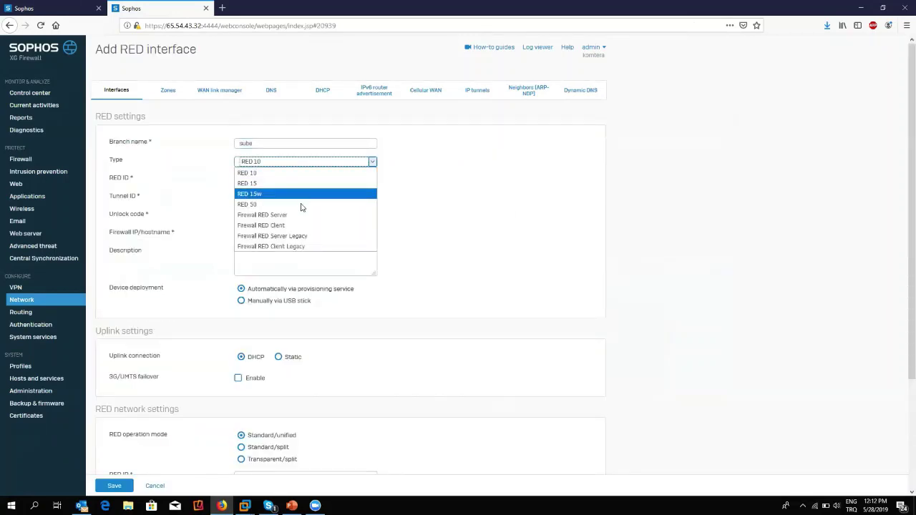
left_click(303, 227)
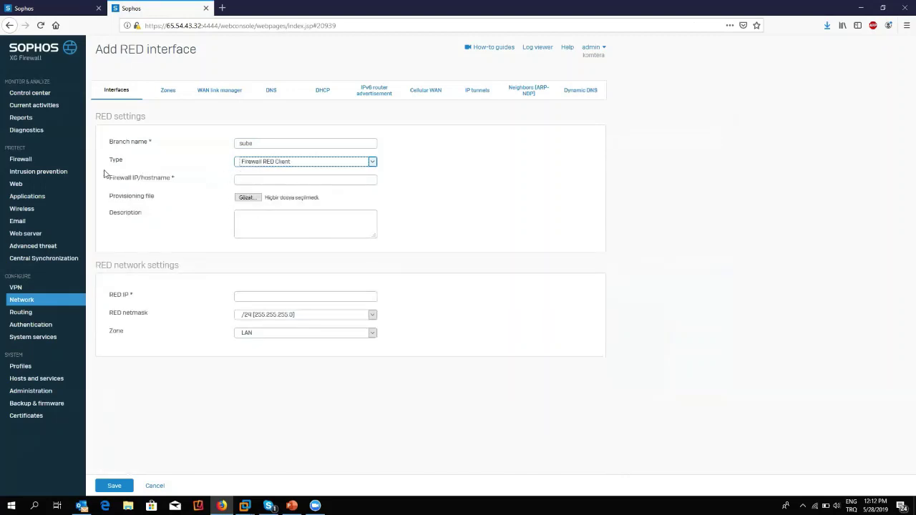
left_click_drag(113, 179, 182, 186)
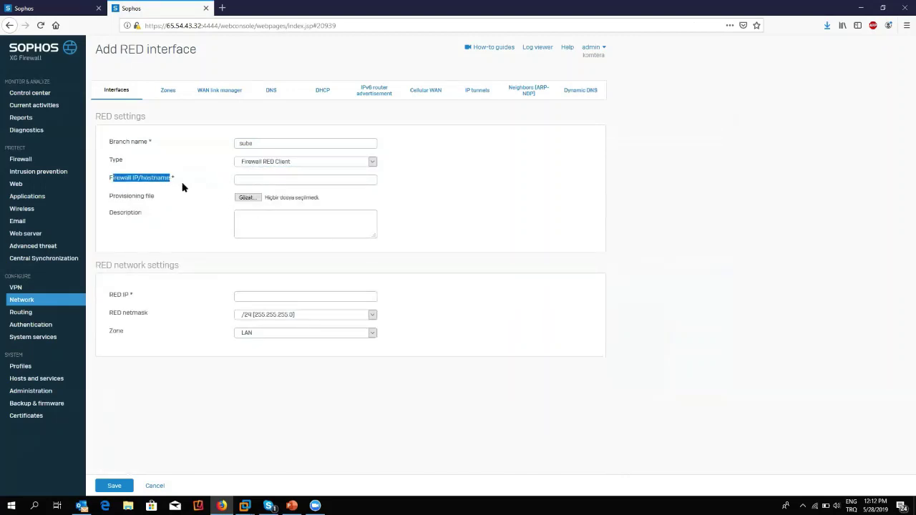
left_click_drag(110, 198, 188, 200)
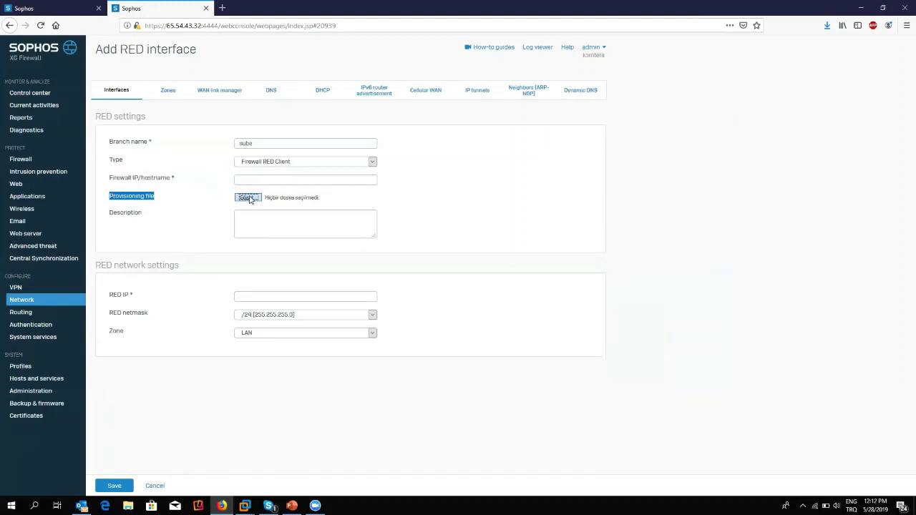
left_click(249, 198)
left_click(41, 83)
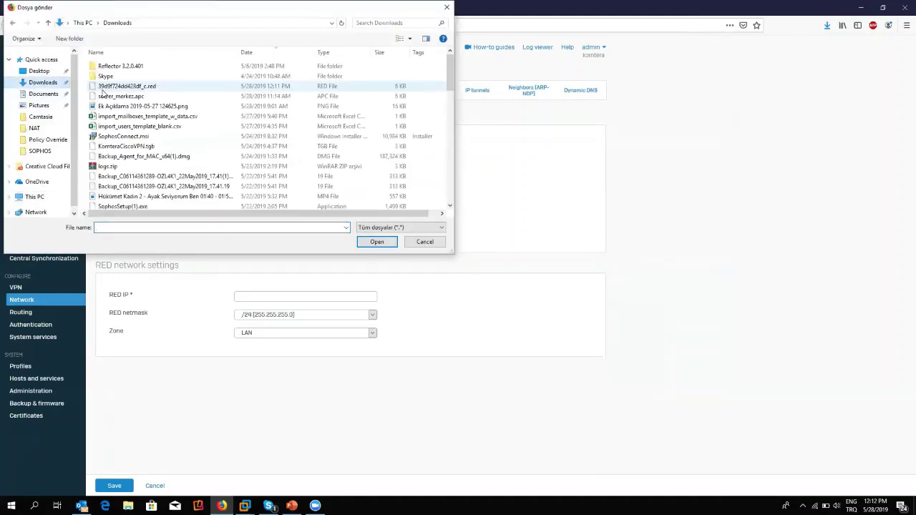
left_click(107, 86)
double_click(120, 86)
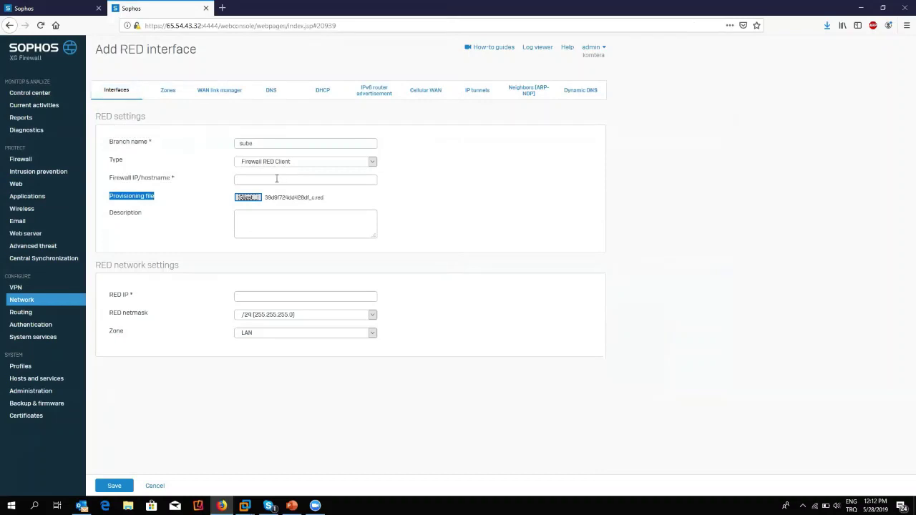
Enter the HQ firewall IP 100.90.80.70, checking the address in the HQ tab.
left_click(276, 178)
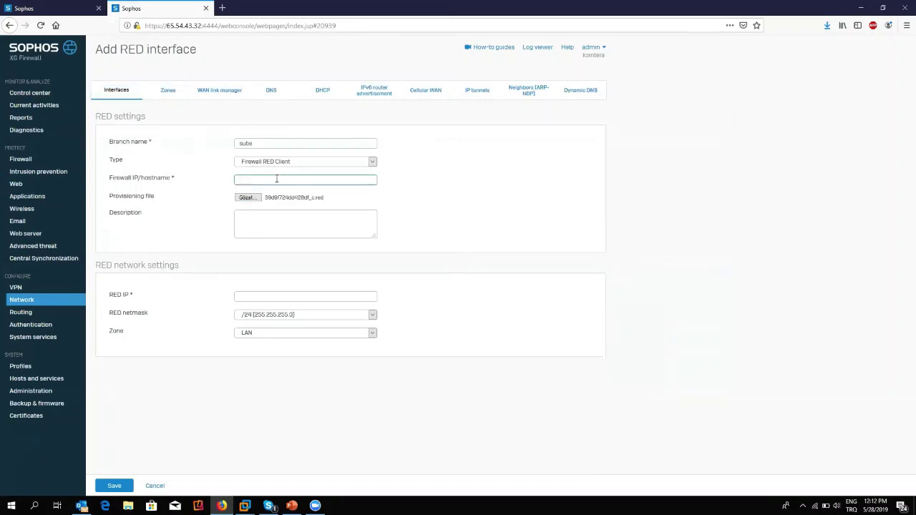
left_click(72, 7)
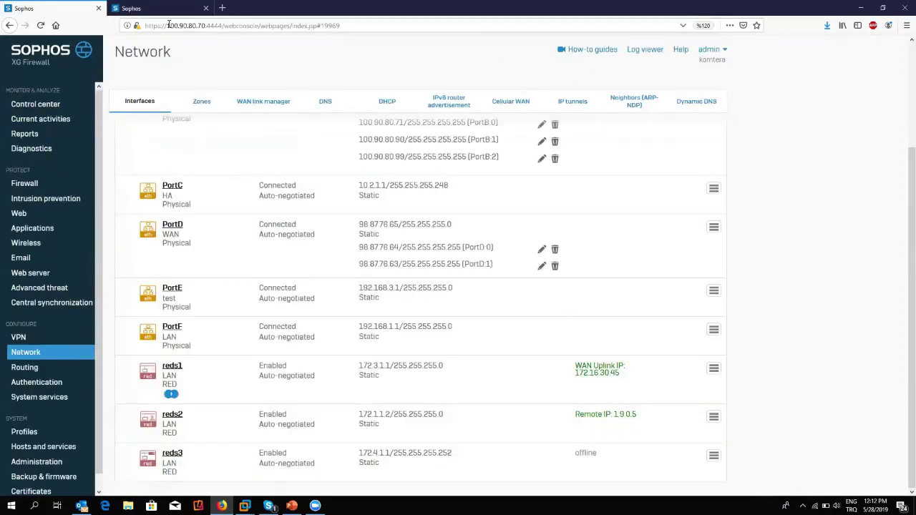
left_click(161, 9)
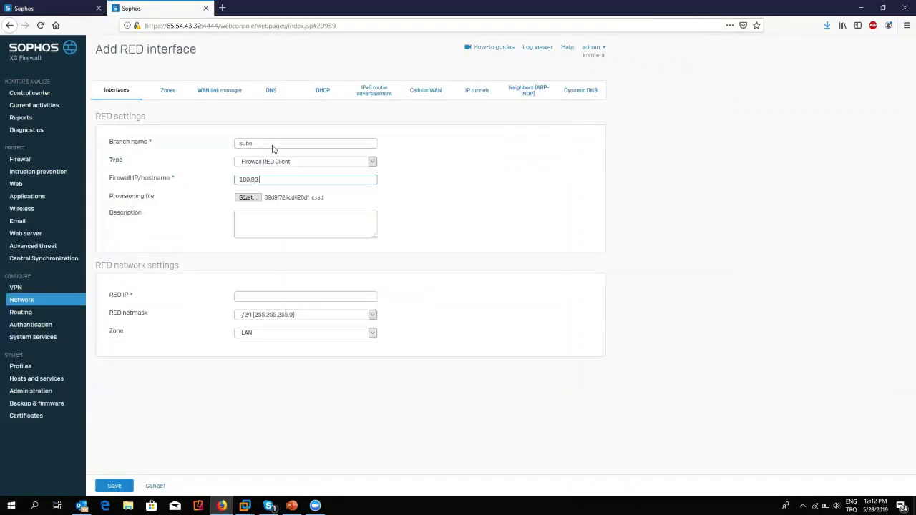
type(".80.70")
left_click_drag(275, 179, 227, 192)
Set RED IP 172.4.1.2 with a /30 netmask and save the sube client.
left_click(290, 296)
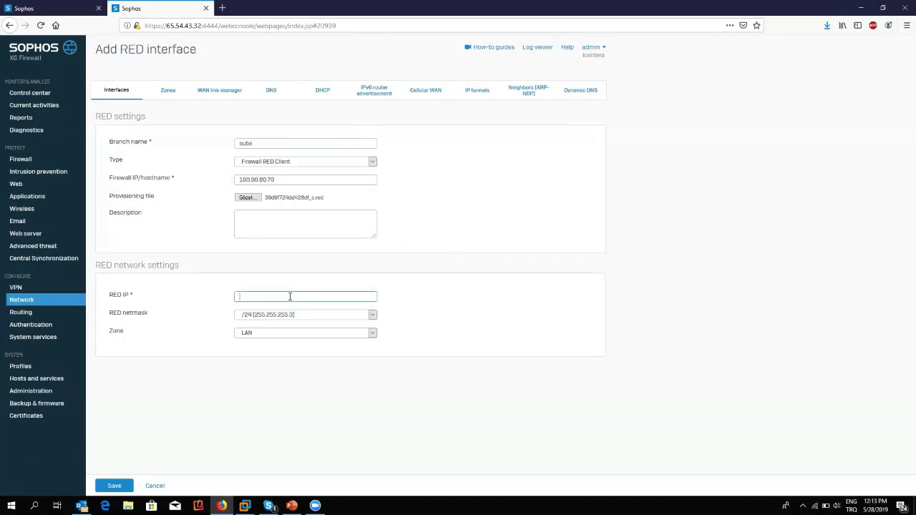
type("172.4.1.2")
left_click(334, 315)
left_click(270, 116)
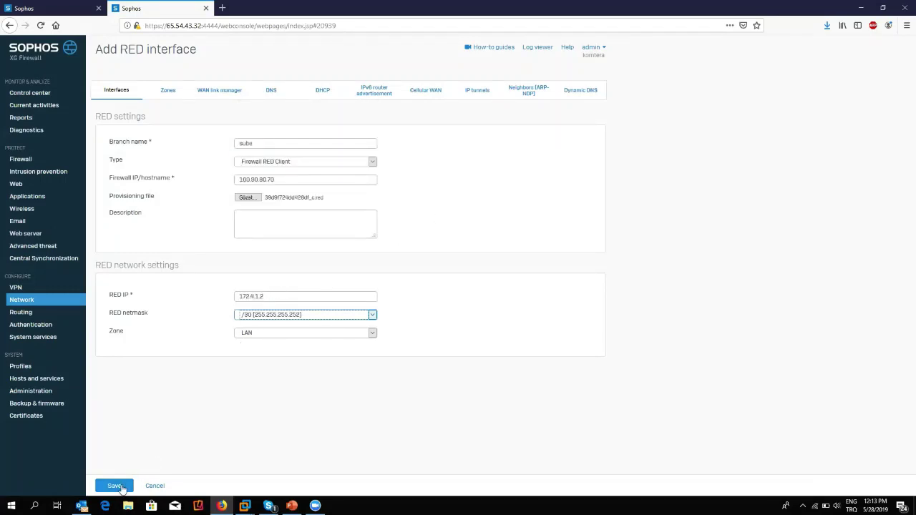
left_click(115, 486)
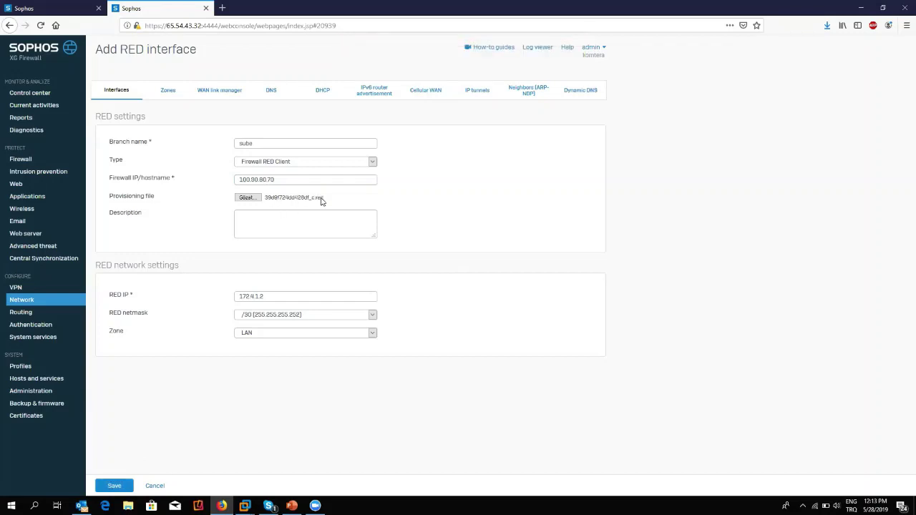
key("ctrl+Tab")
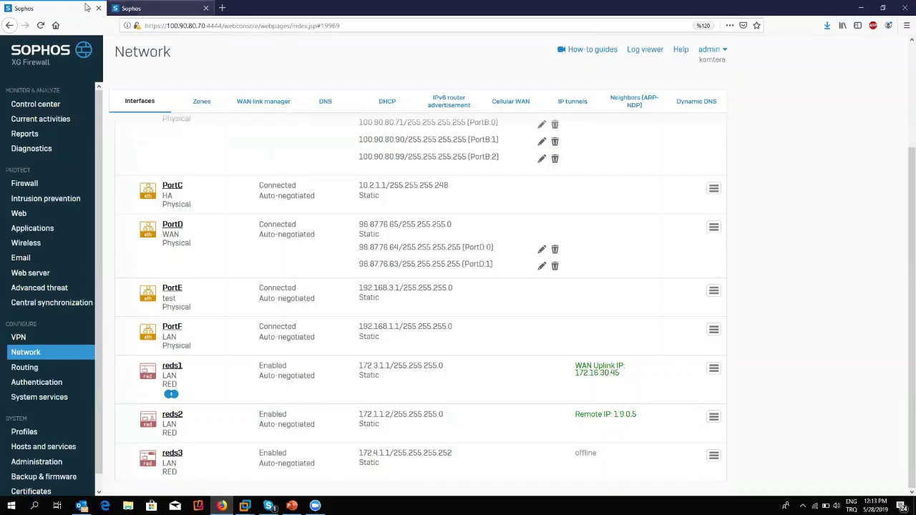
Save the reds3 RED client interface (172.2.1.1/24, uplink 1.9.0.5) and go back to Network.
left_click(150, 9)
left_click(113, 487)
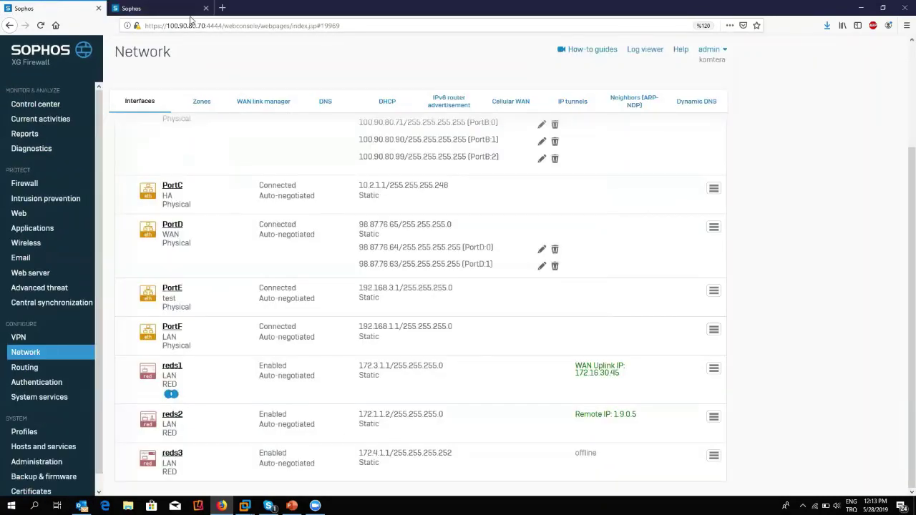
left_click(150, 8)
left_click(21, 301)
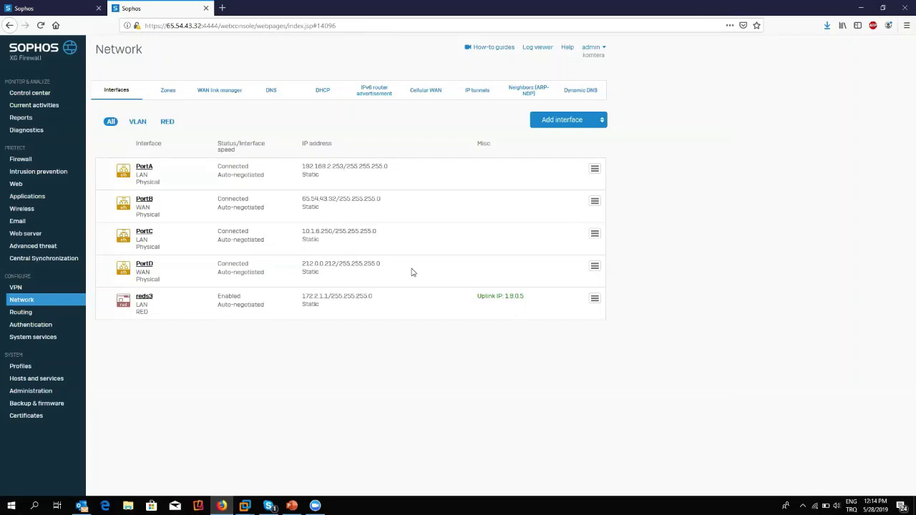
Compare the HQ and branch interface lists, marking HQ PortB's WAN address 100.90.80.70.
left_click(36, 8)
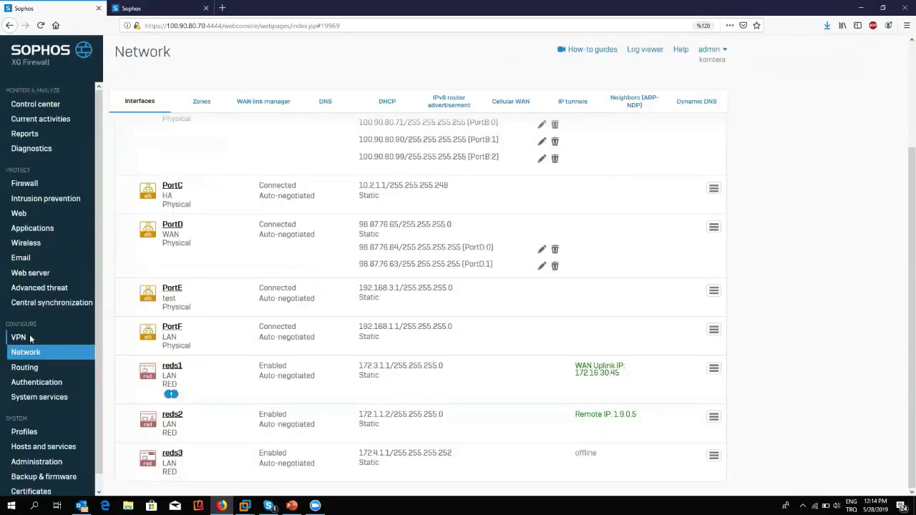
left_click(30, 338)
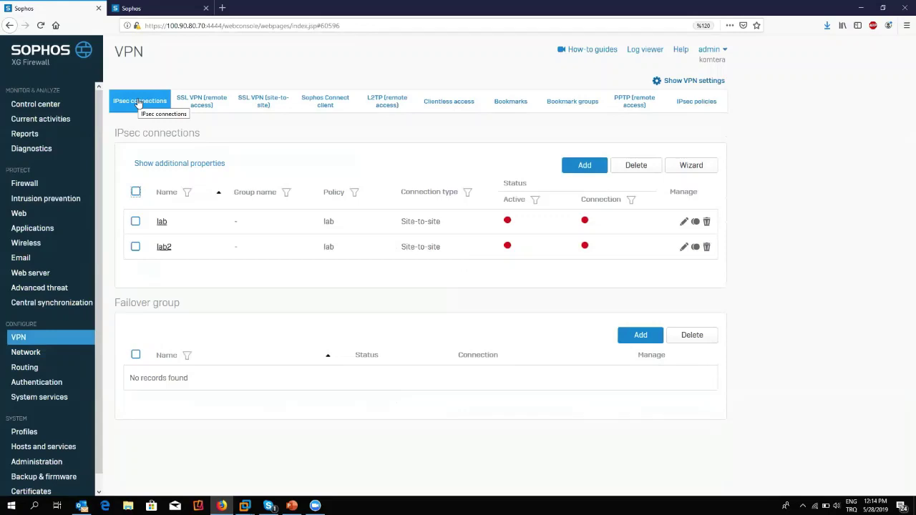
left_click(30, 355)
left_click(158, 8)
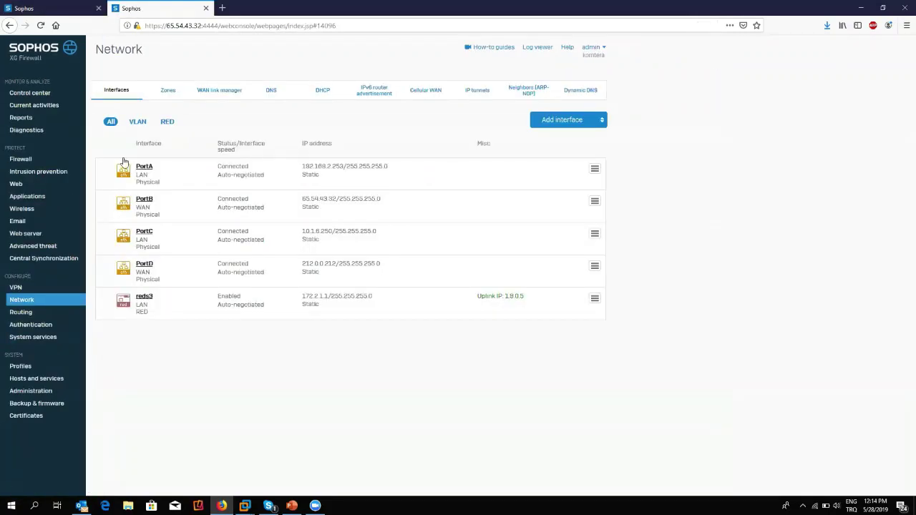
left_click(15, 7)
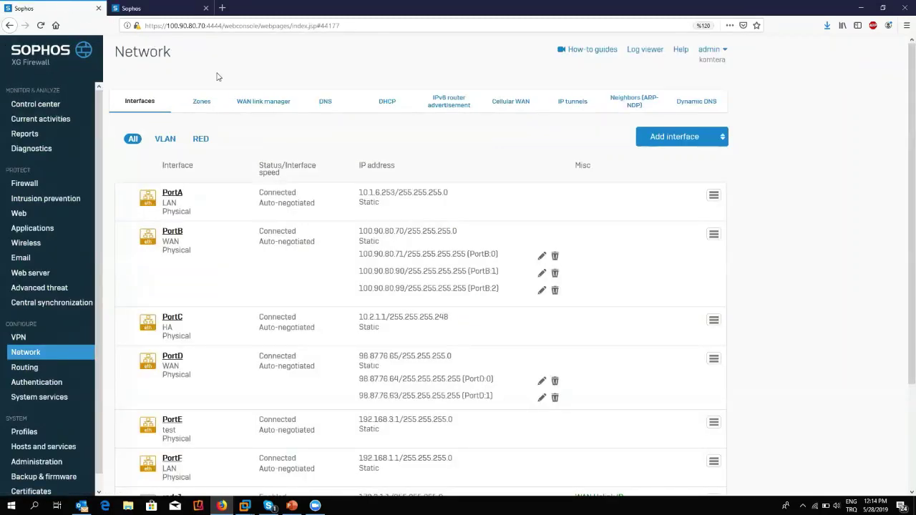
left_click(156, 6)
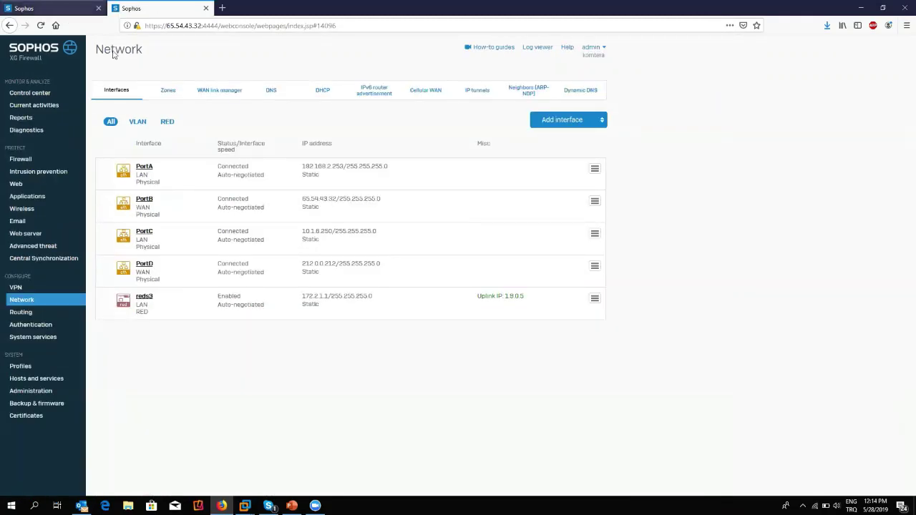
left_click(45, 8)
left_click_drag(362, 231, 427, 232)
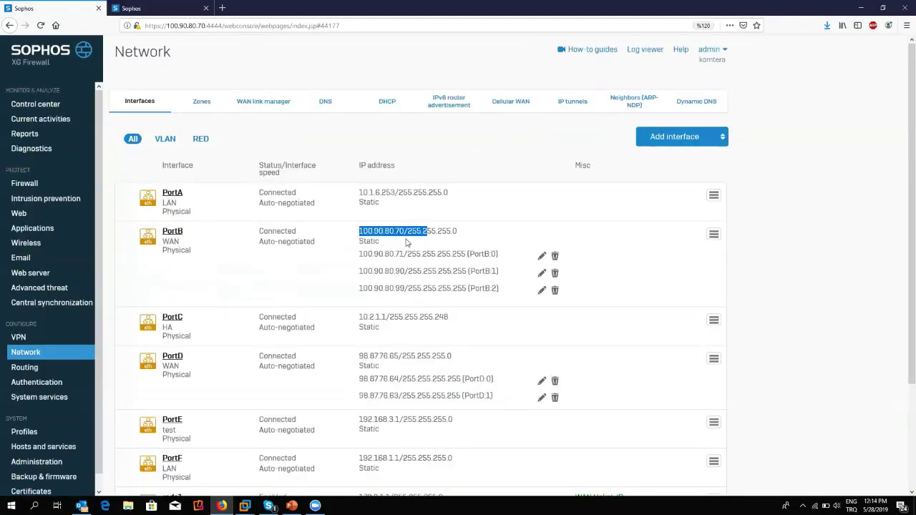
left_click(360, 360)
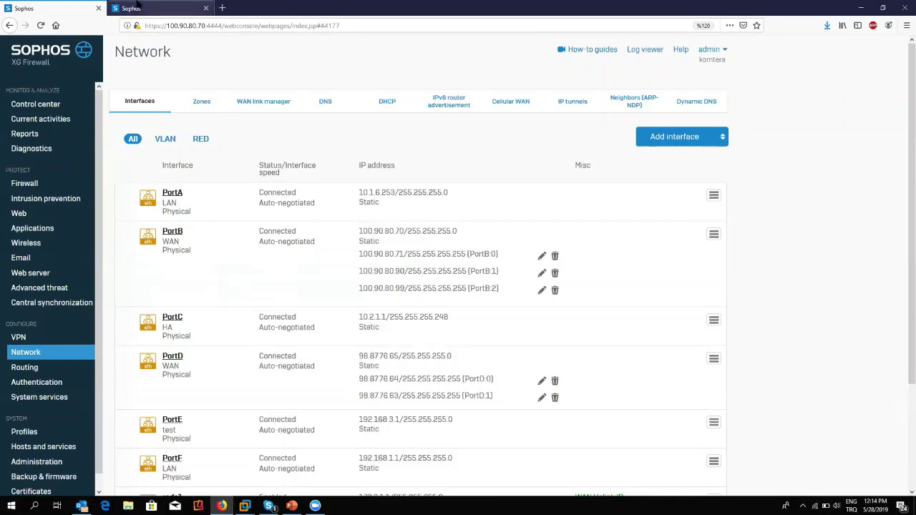
Review the branch firewall's PortB and PortD static addresses, then open the HQ VPN section.
left_click(158, 8)
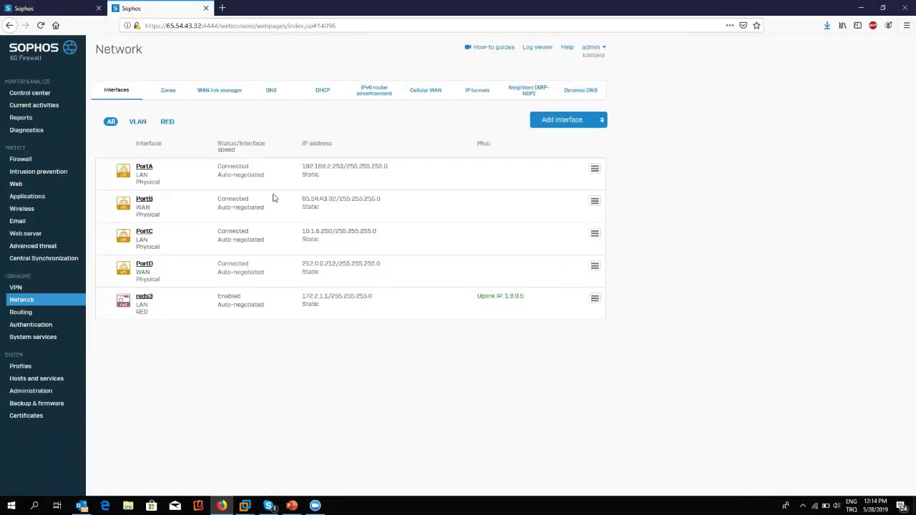
left_click_drag(275, 198, 384, 203)
left_click_drag(346, 264, 381, 266)
triple_click(381, 270)
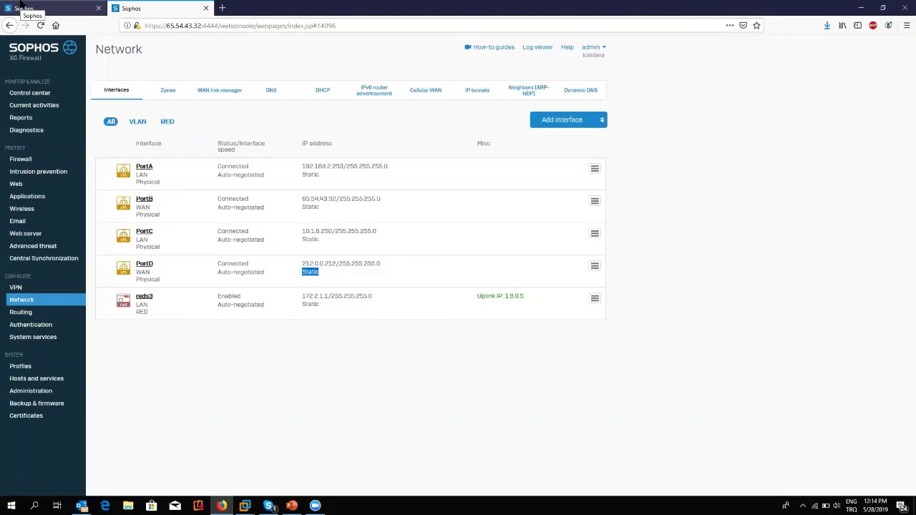
left_click(25, 8)
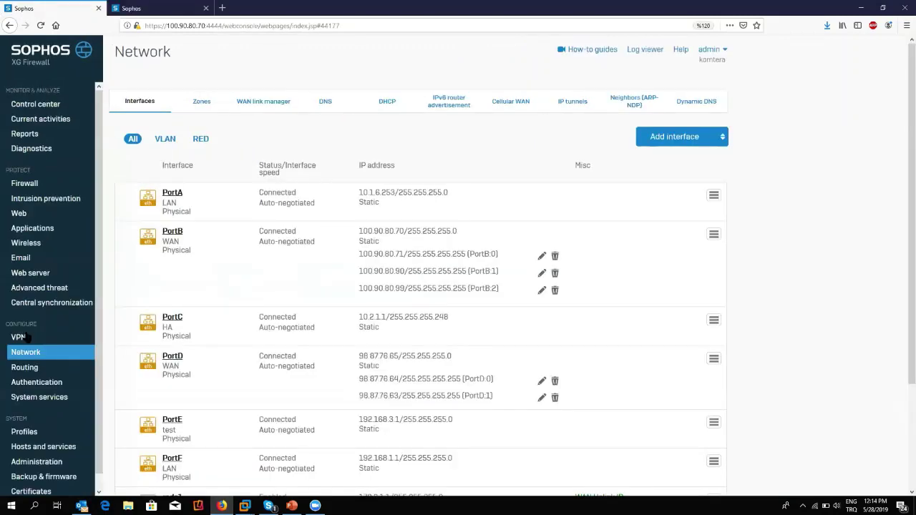
mouse_move(22, 337)
left_click(121, 104)
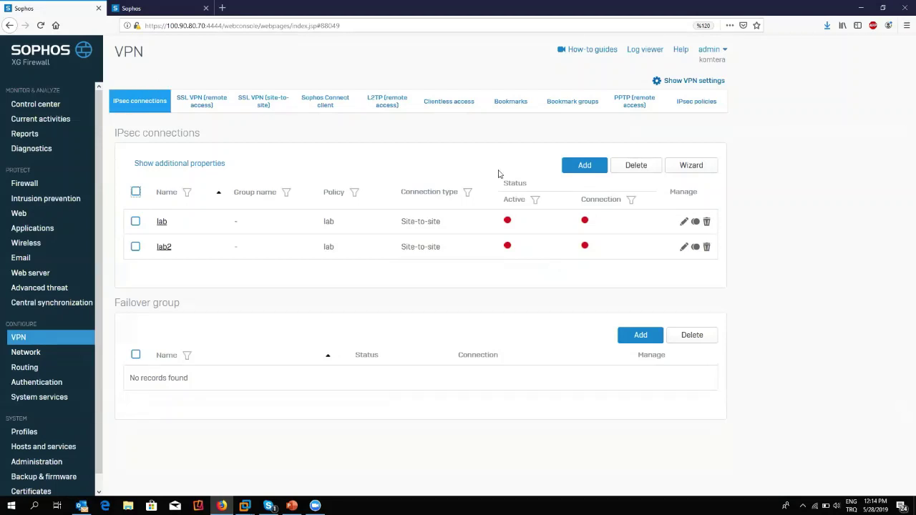
Look through a new site-to-site IPsec connection form's defaults, then switch to IPsec policies.
left_click(573, 166)
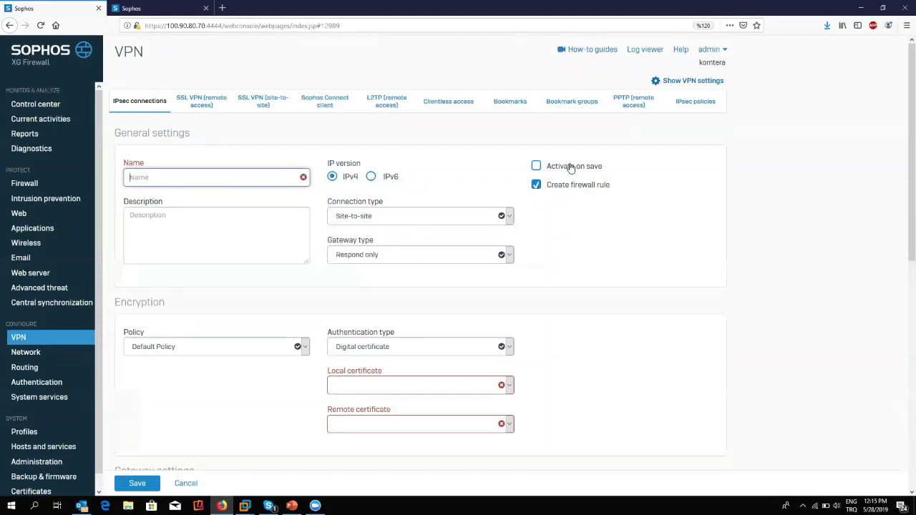
scroll(205, 370, "down", 5)
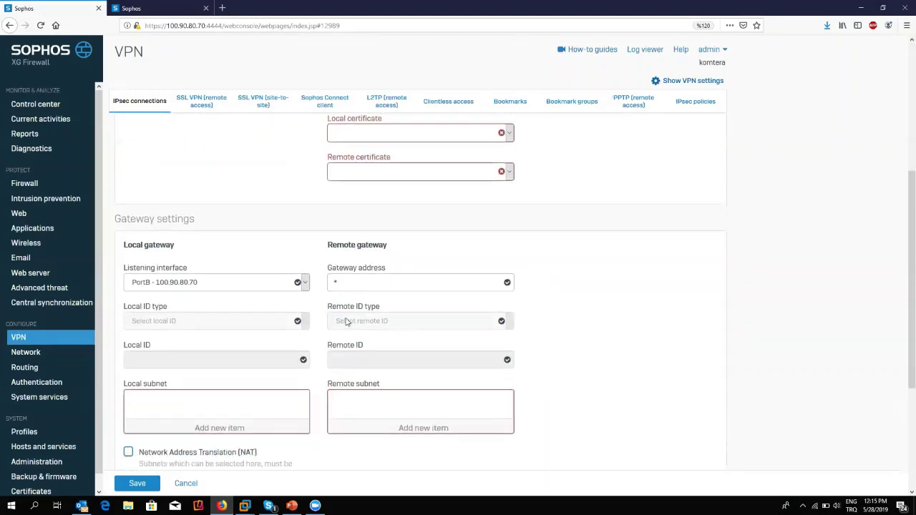
scroll(179, 332, "down", 3)
scroll(329, 294, "up", 4)
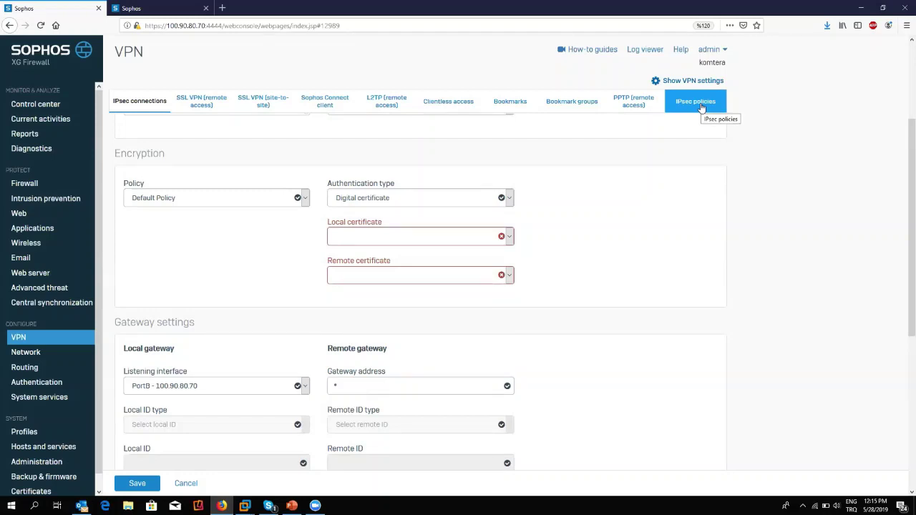
left_click(701, 106)
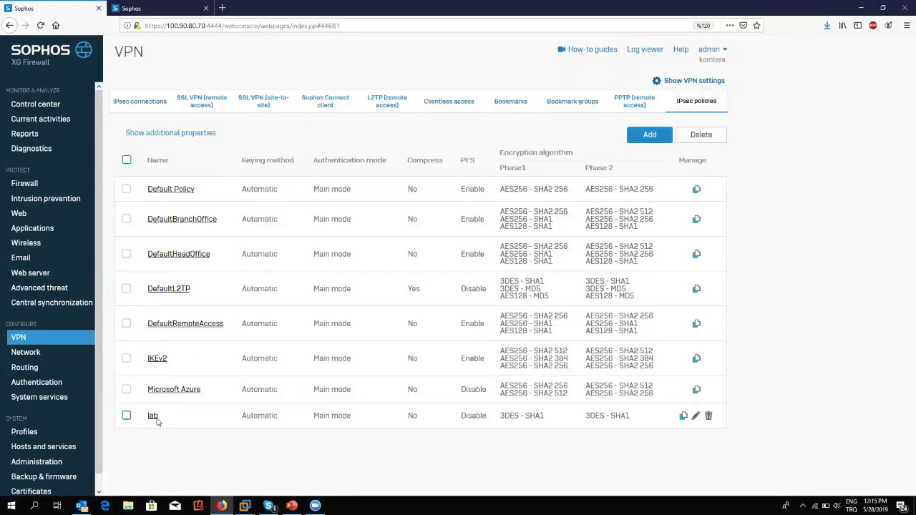
Check the lab policy's Phase 1 authentication, leaving SHA1, then start another IPsec connection.
left_click(153, 418)
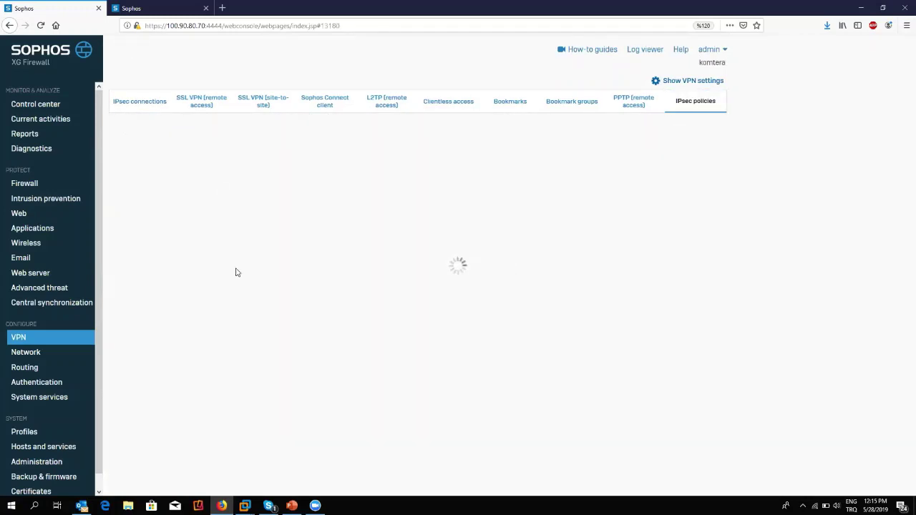
scroll(235, 293, "down", 5)
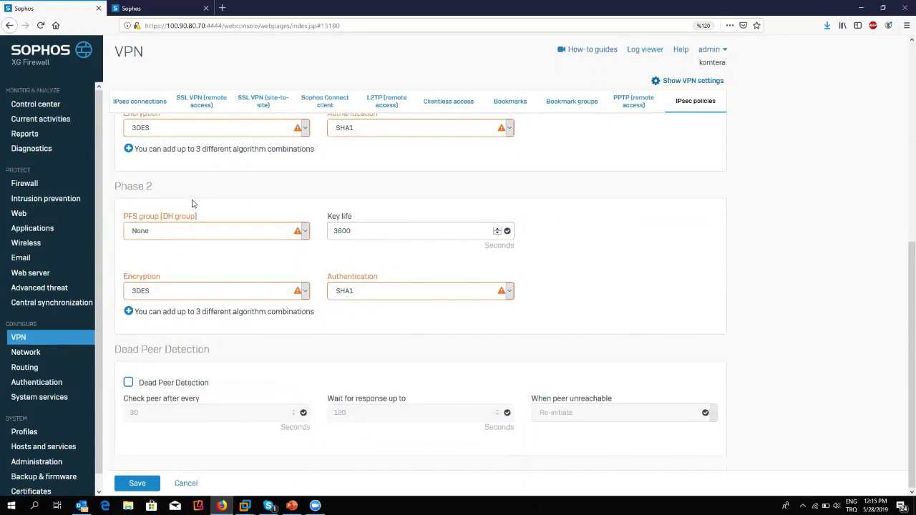
scroll(192, 204, "up", 3)
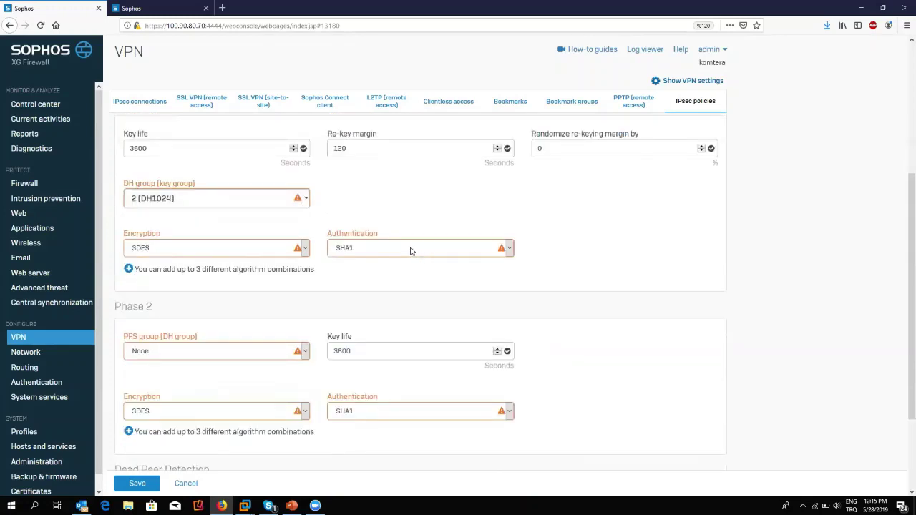
left_click(411, 249)
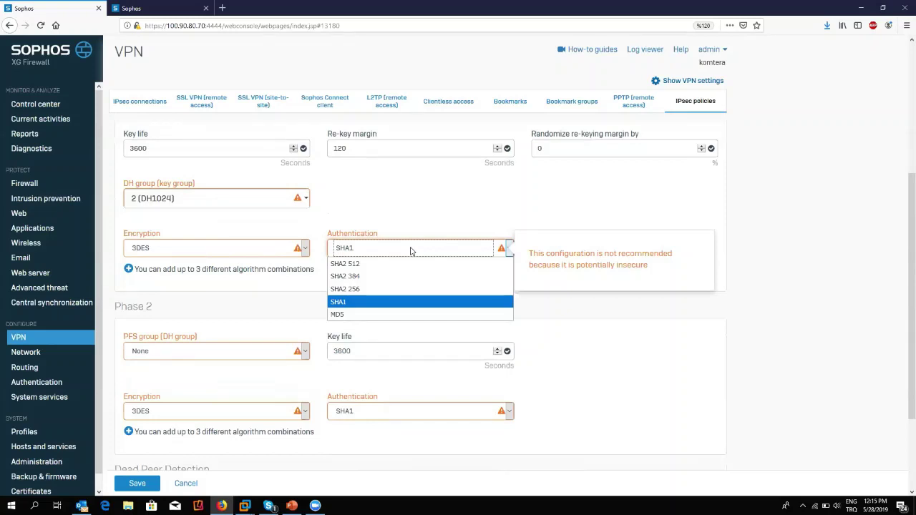
left_click(444, 197)
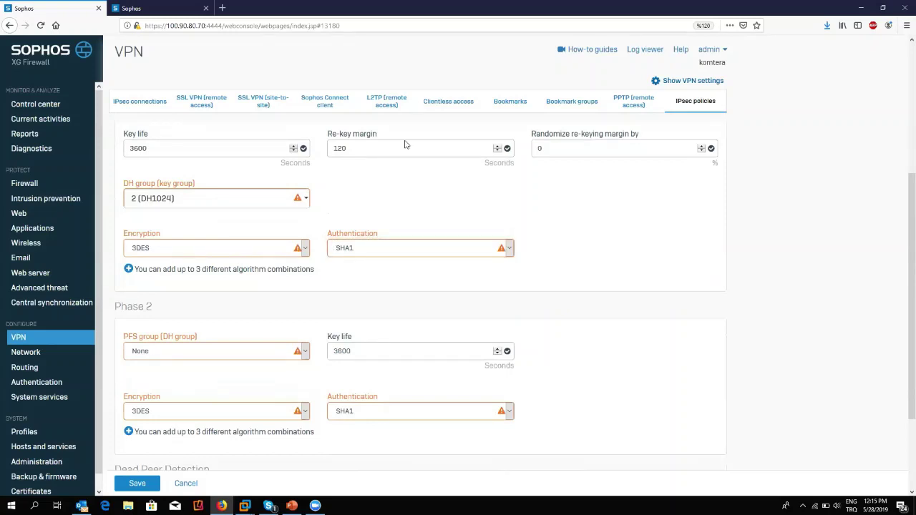
left_click(147, 100)
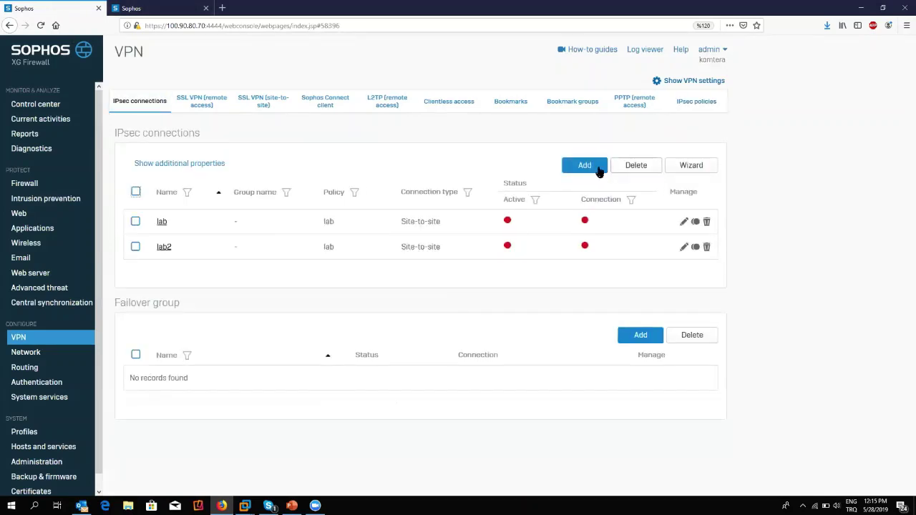
left_click(583, 165)
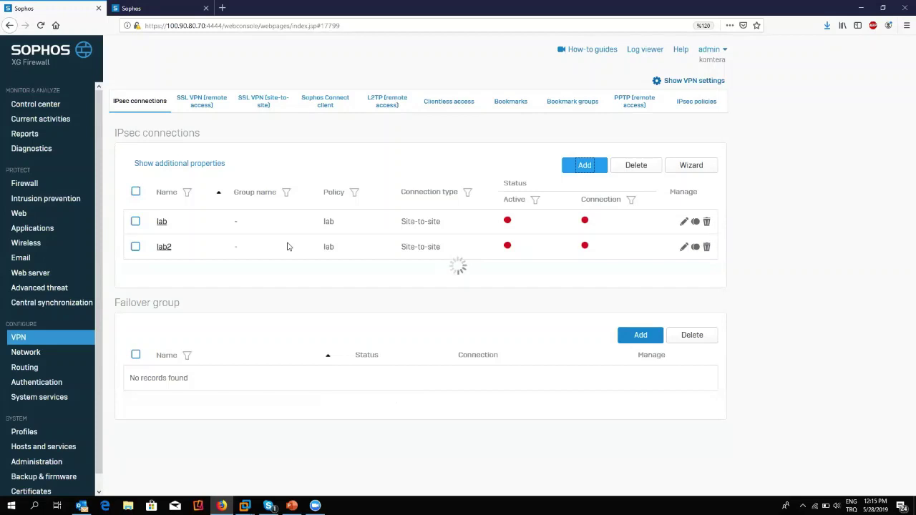
Replace the wildcard remote gateway with the branch firewall's address 65.54.43.32.
scroll(207, 296, "down", 3)
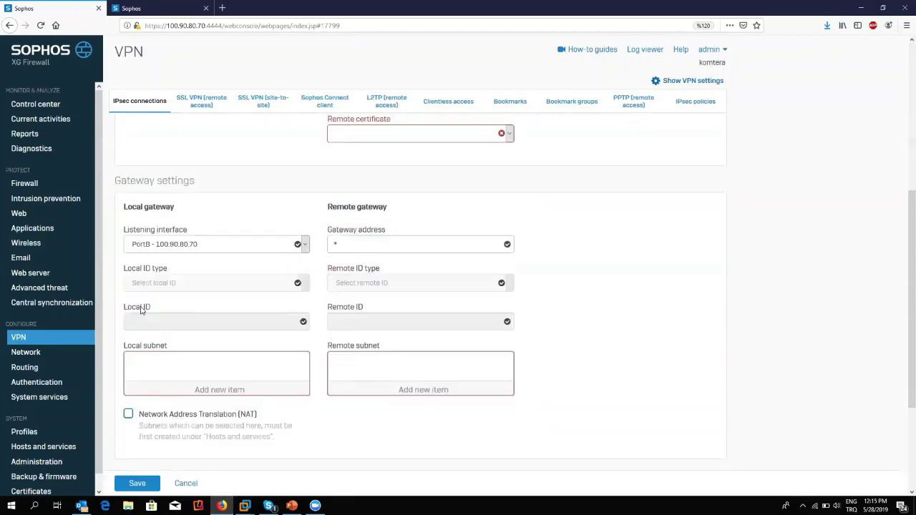
left_click(372, 245)
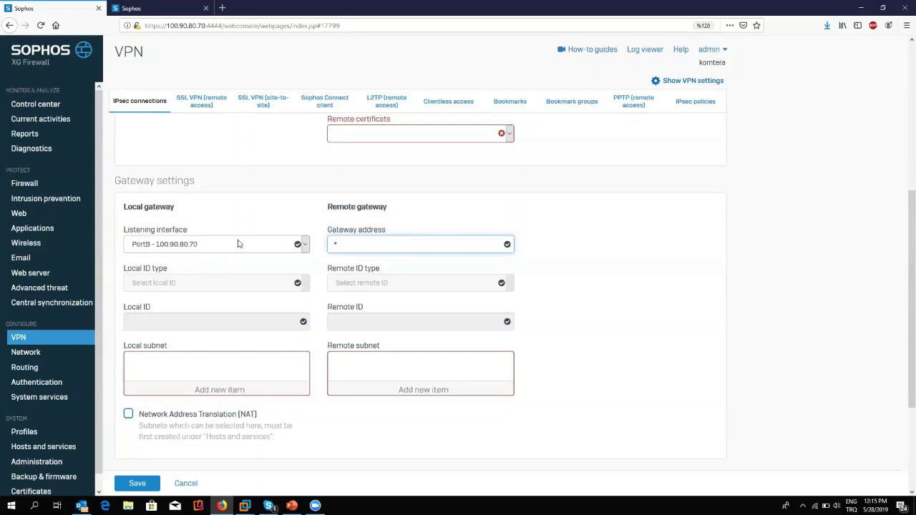
key("ctrl+a")
left_click(178, 5)
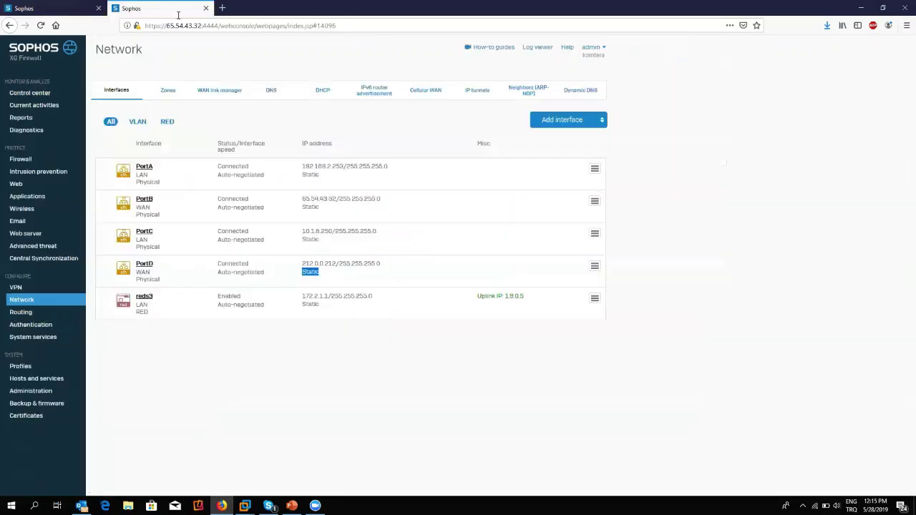
left_click(81, 5)
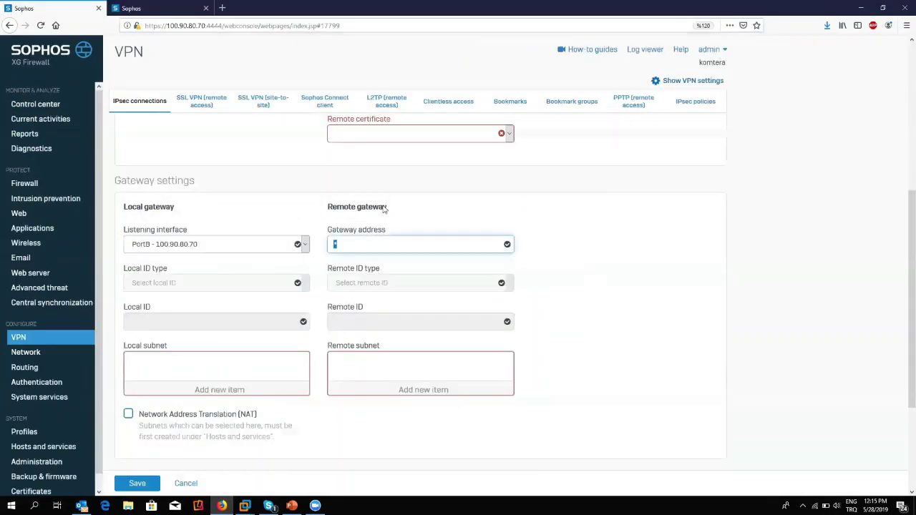
type("65.54.43.32")
left_click(143, 7)
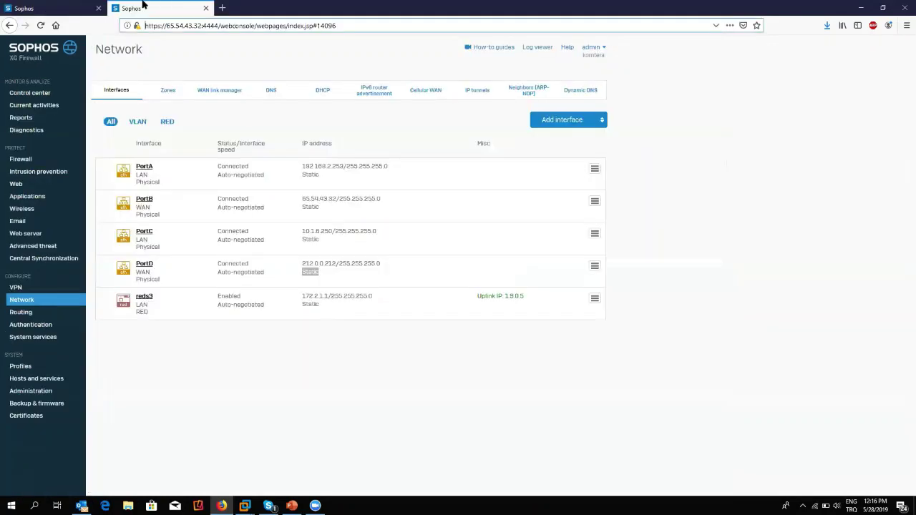
left_click(398, 377)
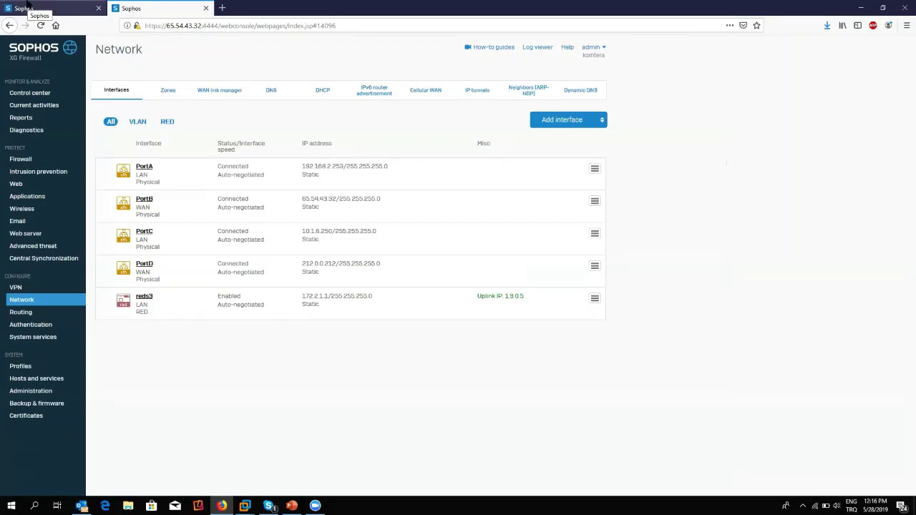
left_click(25, 9)
Set local subnet 192.168.1.0 and remote subnet 192.168.2.0 on the IPsec connection.
left_click(200, 389)
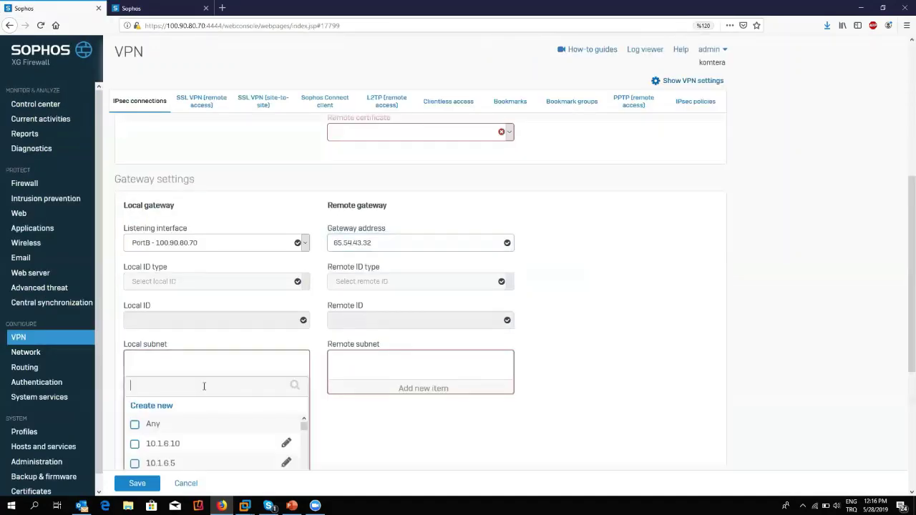
type("192.168.1")
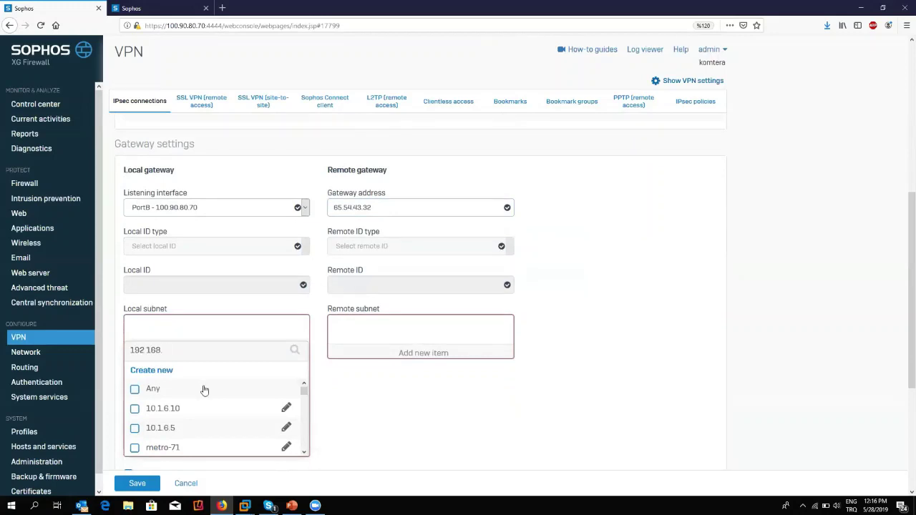
left_click(175, 407)
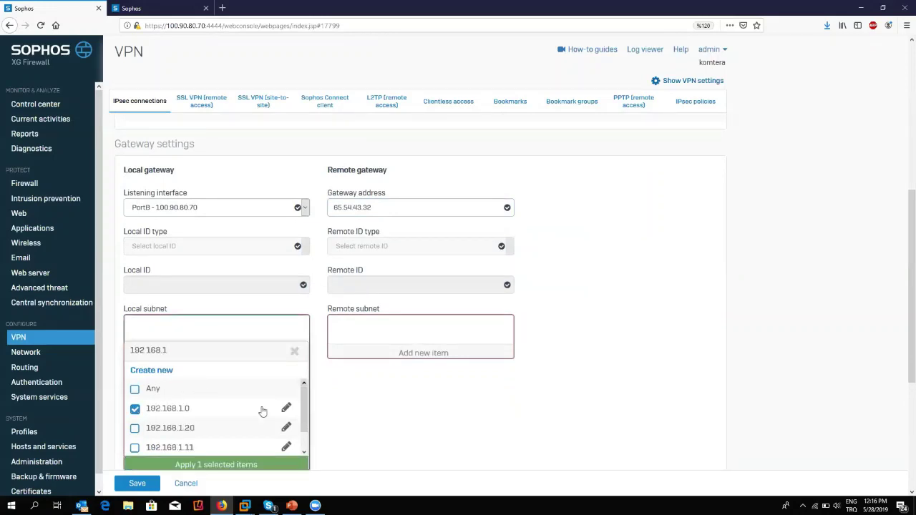
left_click(408, 351)
left_click(409, 351)
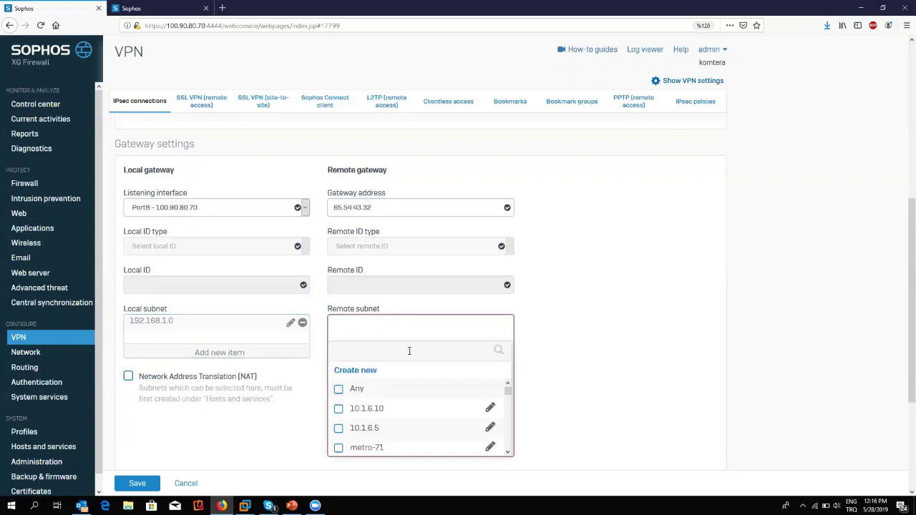
type("192.168")
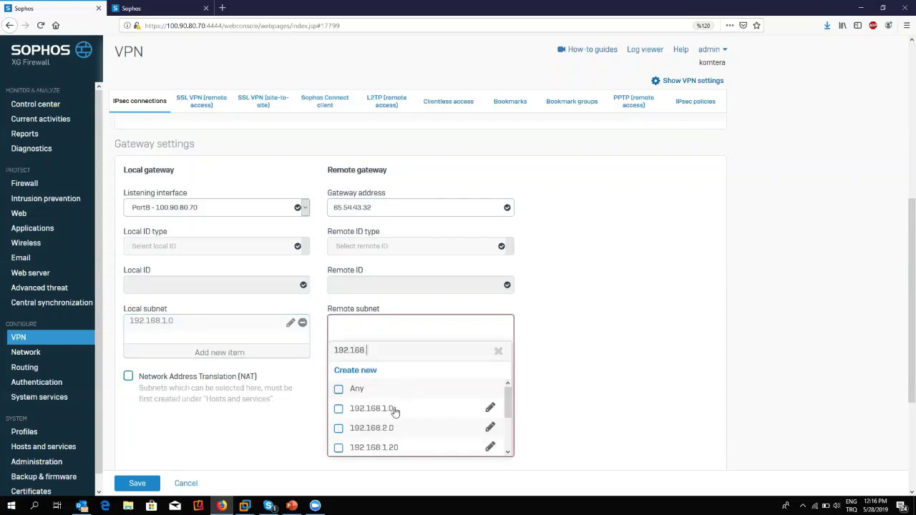
left_click(386, 429)
left_click(396, 466)
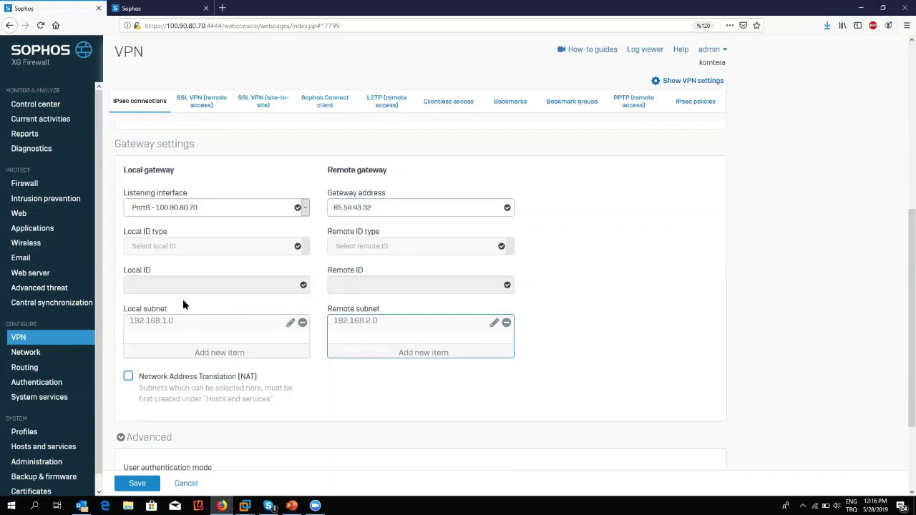
Add 192.168.3.0 as a second remote subnet, then move to the branch firewall's tab.
left_click(386, 352)
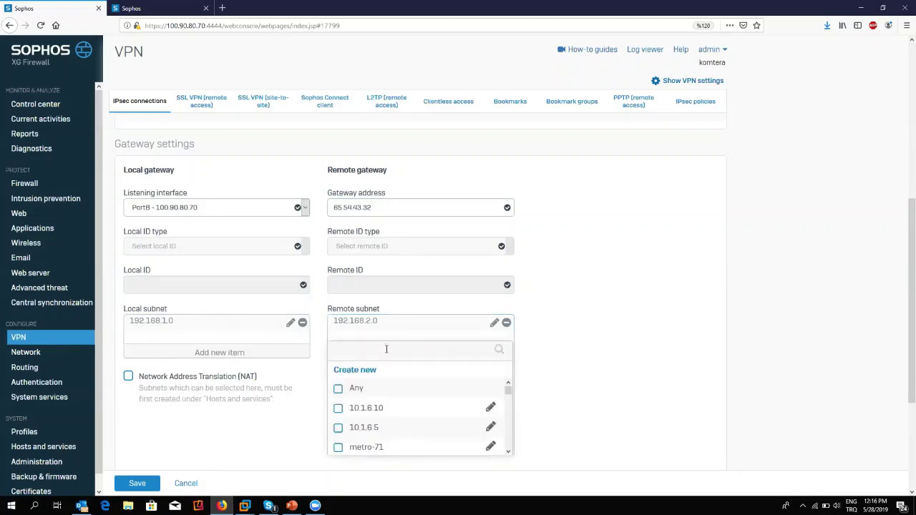
type("192.168")
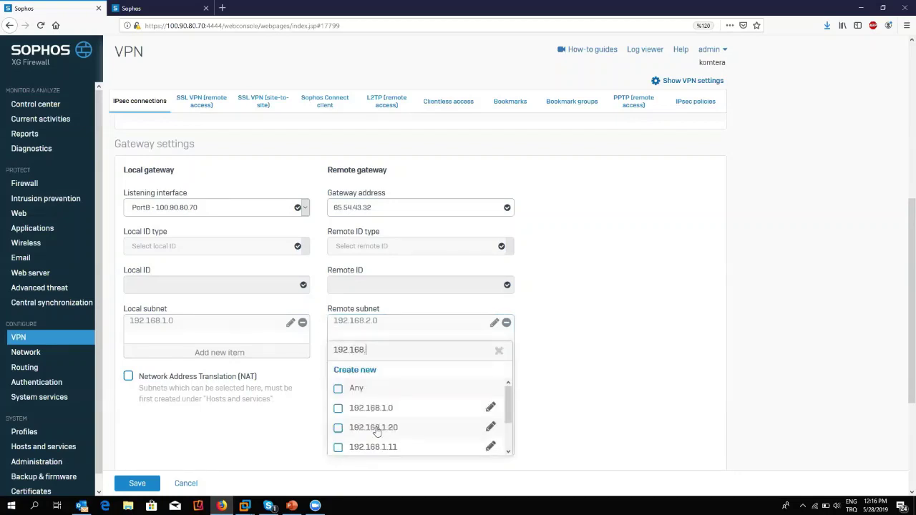
type(".")
scroll(378, 429, "down", 3)
left_click(384, 367)
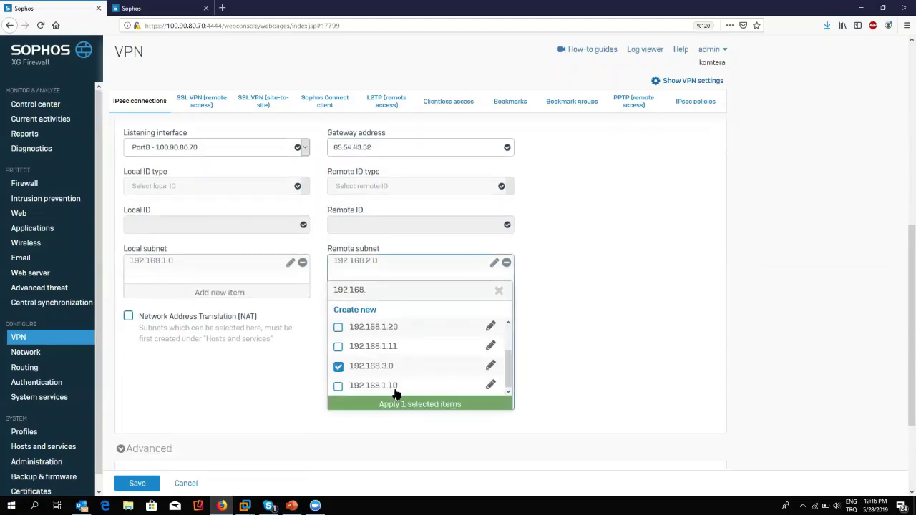
left_click(405, 406)
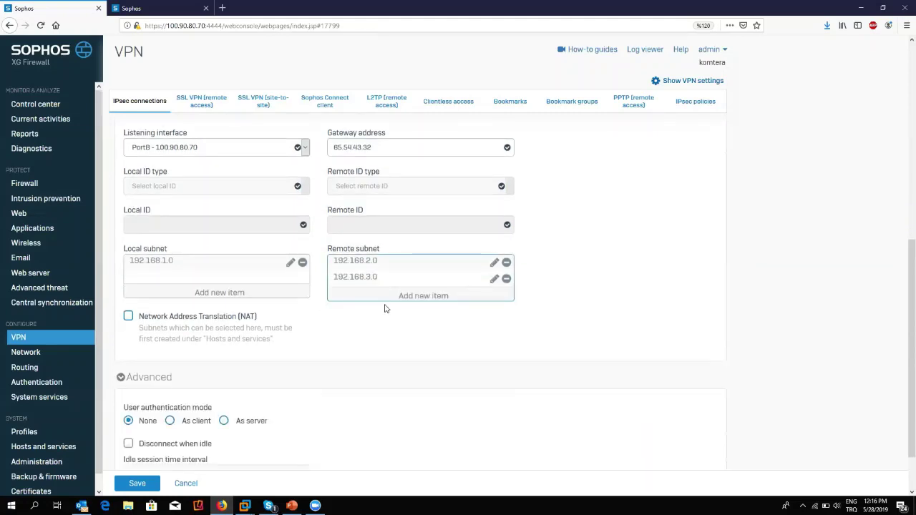
left_click_drag(378, 278, 333, 285)
left_click(335, 285)
triple_click(335, 285)
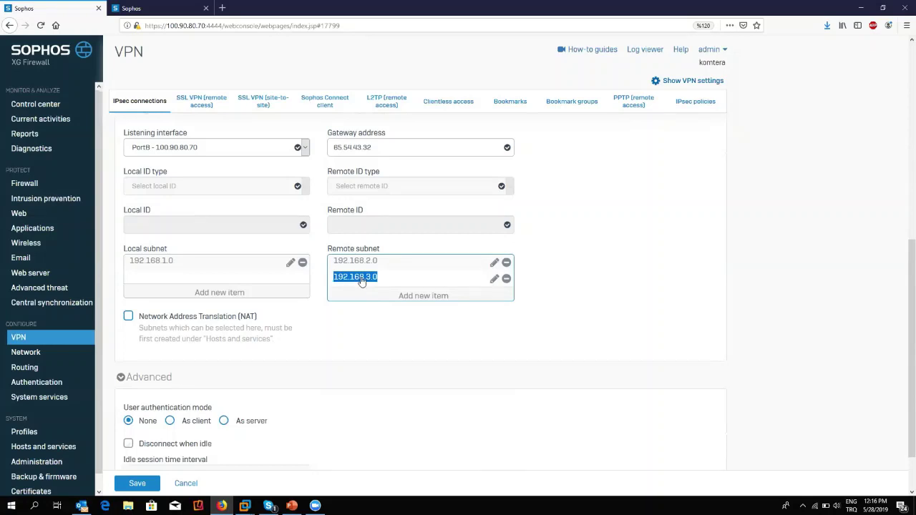
left_click(161, 10)
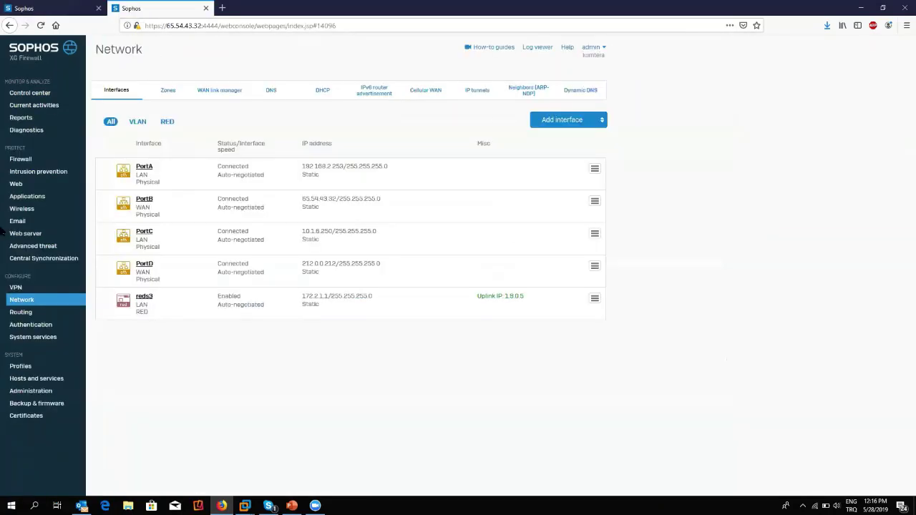
Set the connection's listening interface to PortD - 98.87.76.65.
left_click(15, 290)
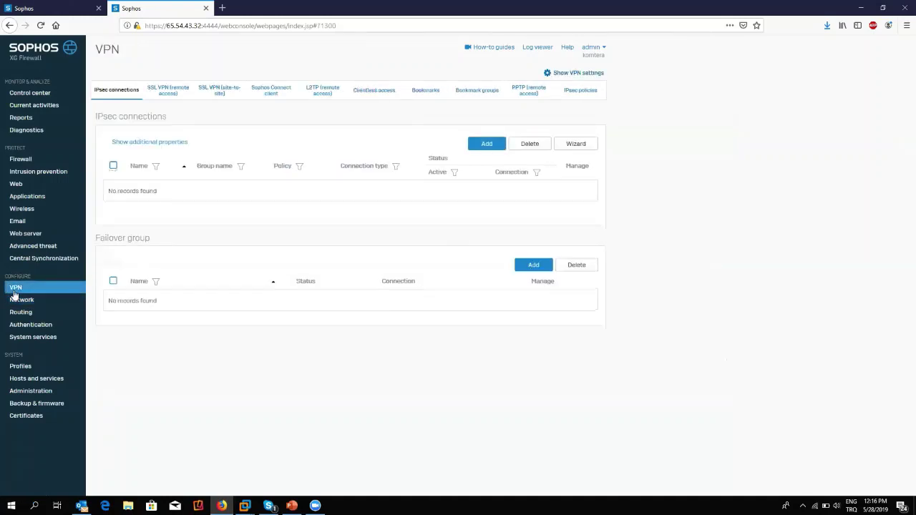
left_click(70, 6)
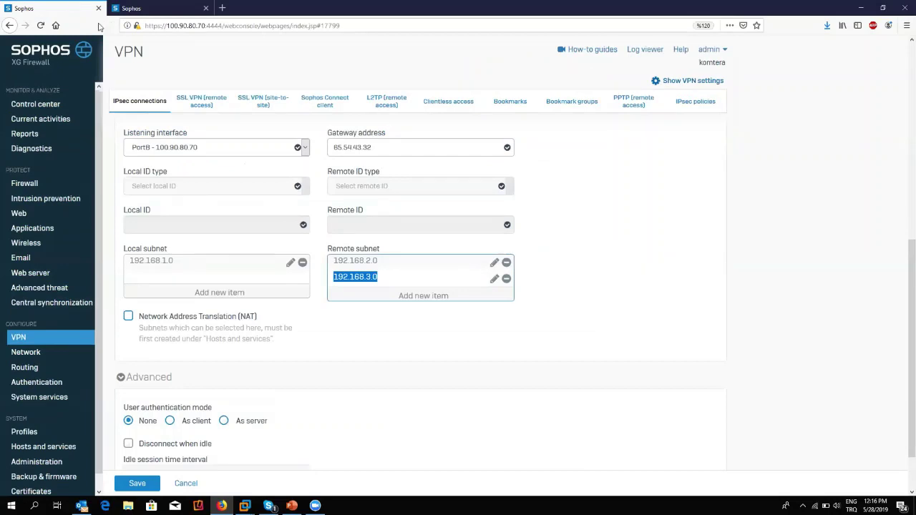
scroll(179, 185, "up", 2)
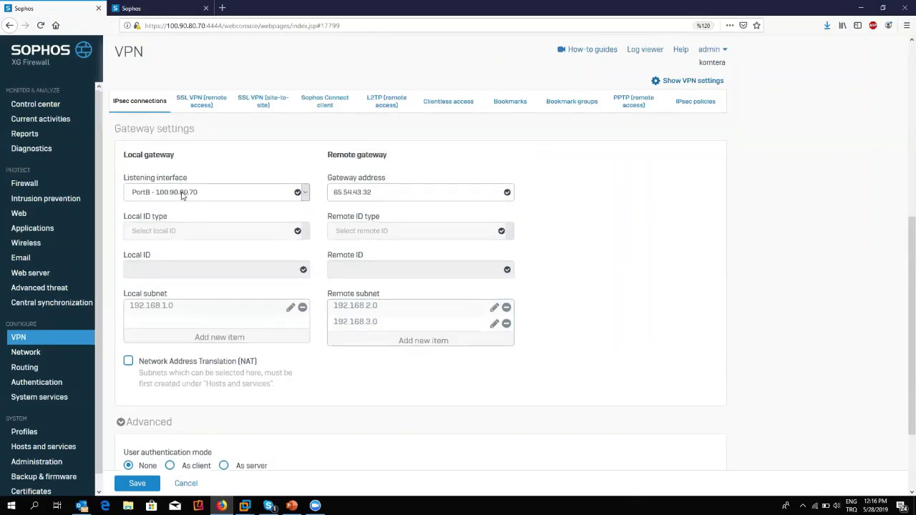
left_click(219, 207)
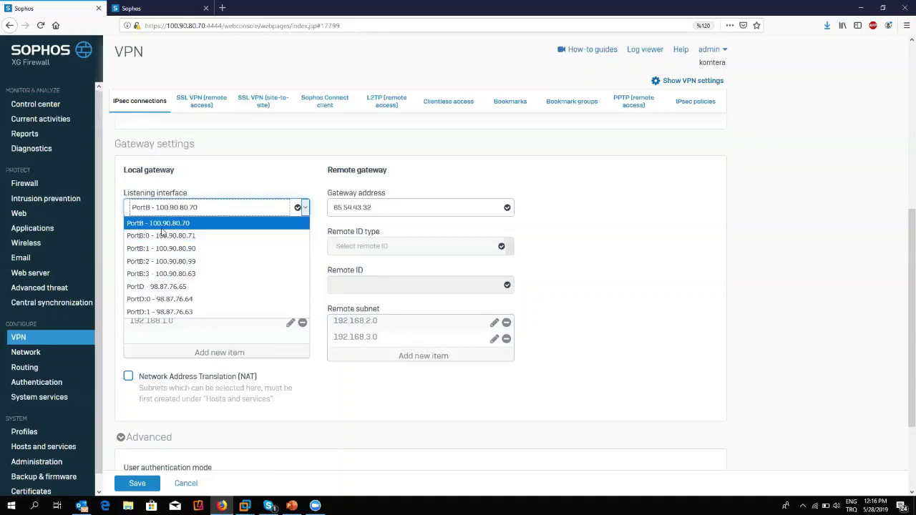
left_click(162, 226)
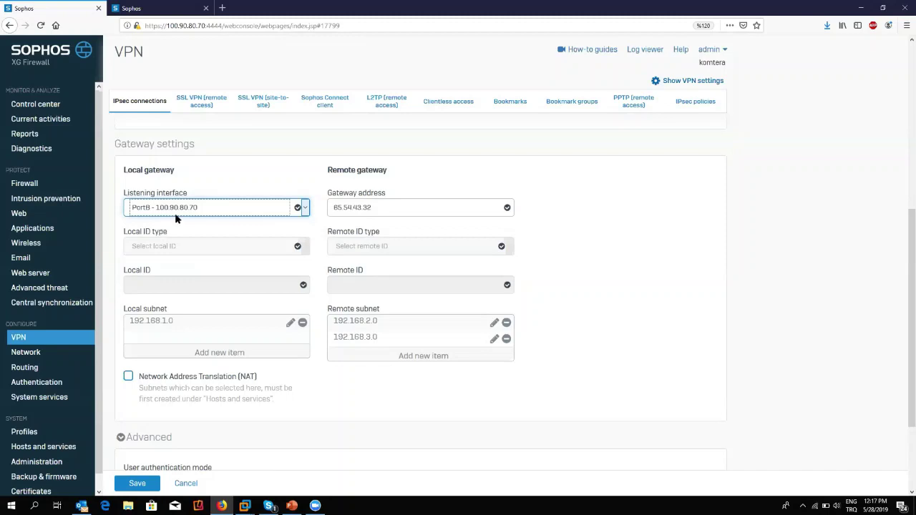
left_click(176, 208)
left_click(146, 287)
Check the branch firewall's PortB (65.54.43.32) and PortD WAN addresses, then return to the form.
left_click(143, 7)
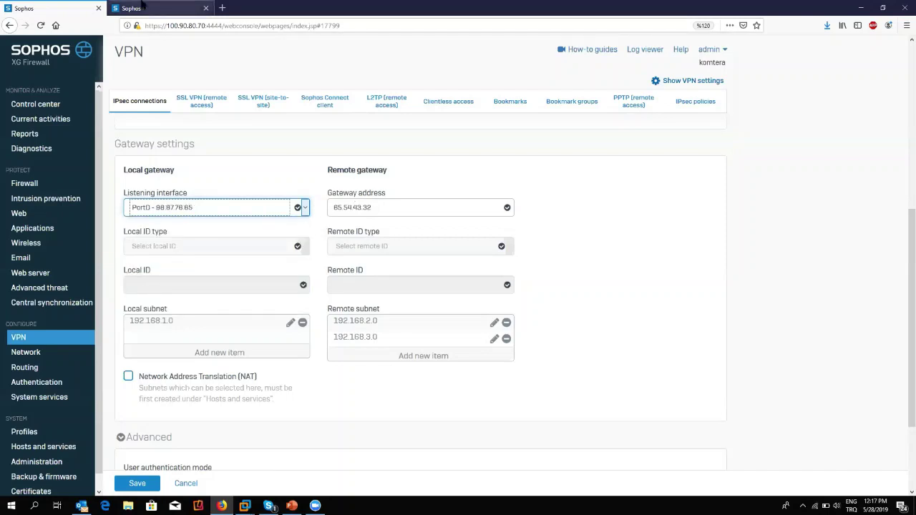
left_click(23, 301)
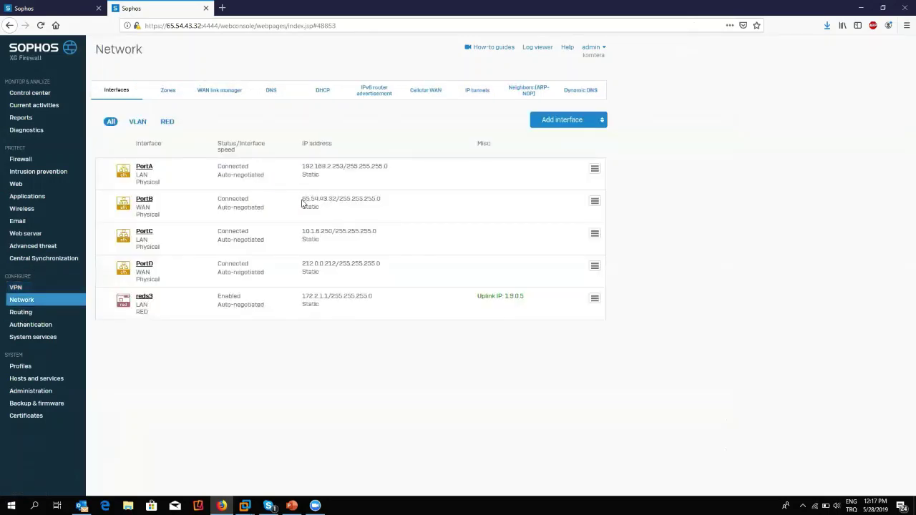
left_click_drag(381, 199, 289, 204)
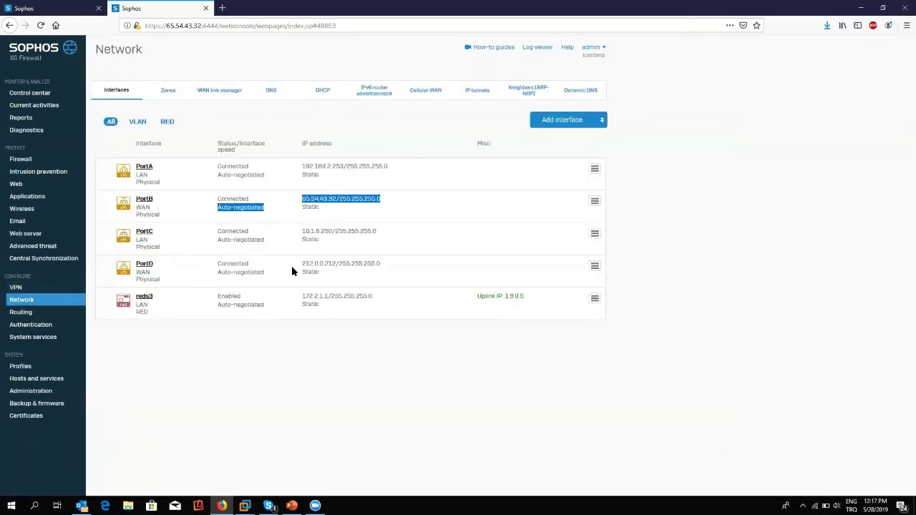
left_click_drag(292, 266, 391, 269)
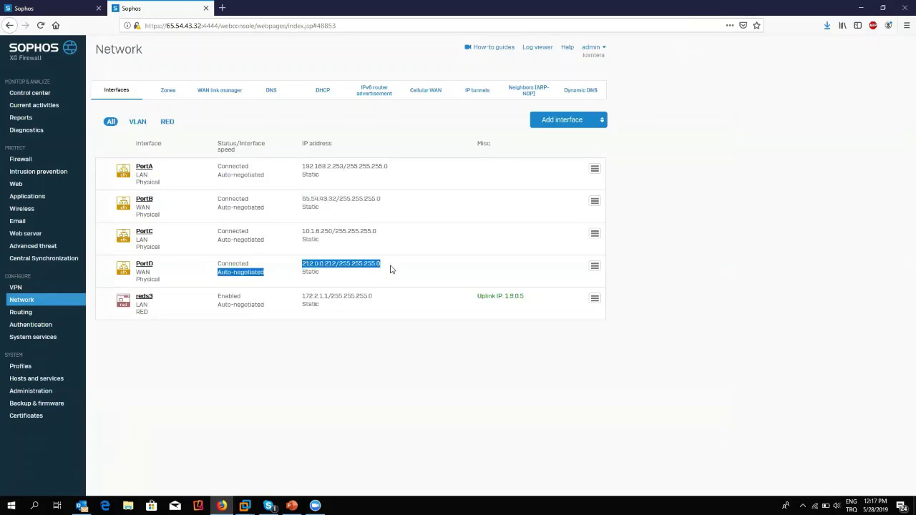
left_click(85, 12)
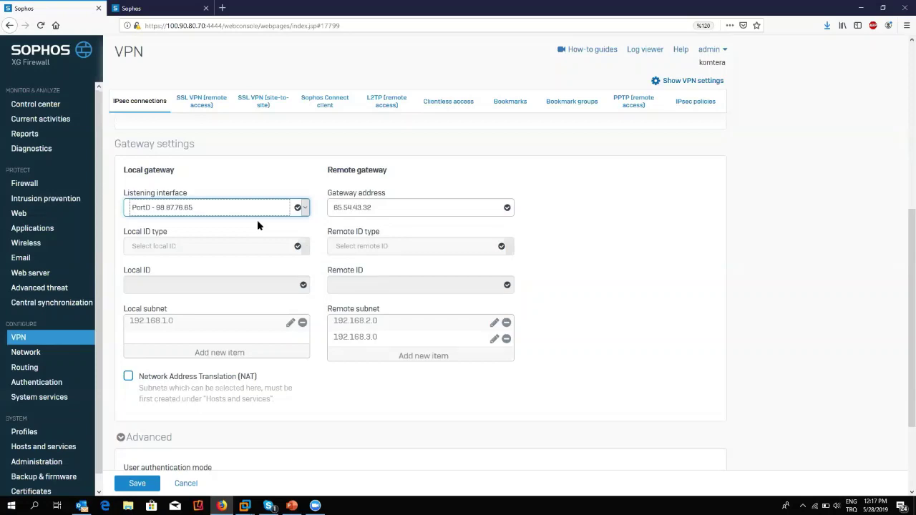
Cancel the unsaved IPsec connection and open the SSL VPN (site-to-site) page.
left_click(198, 483)
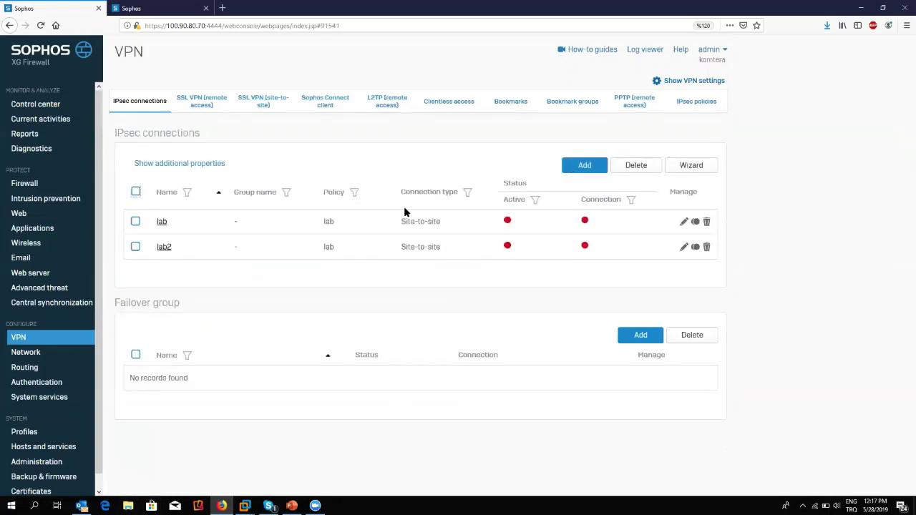
left_click_drag(114, 304, 201, 309)
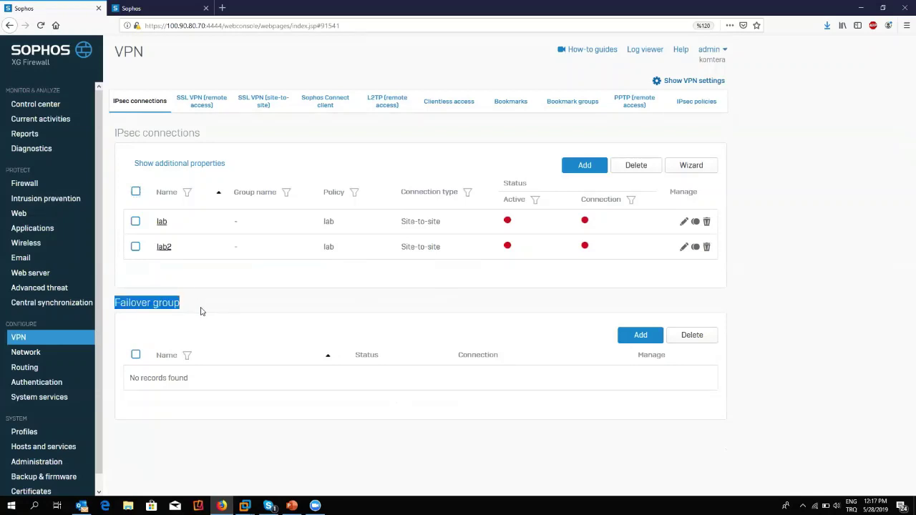
left_click(158, 6)
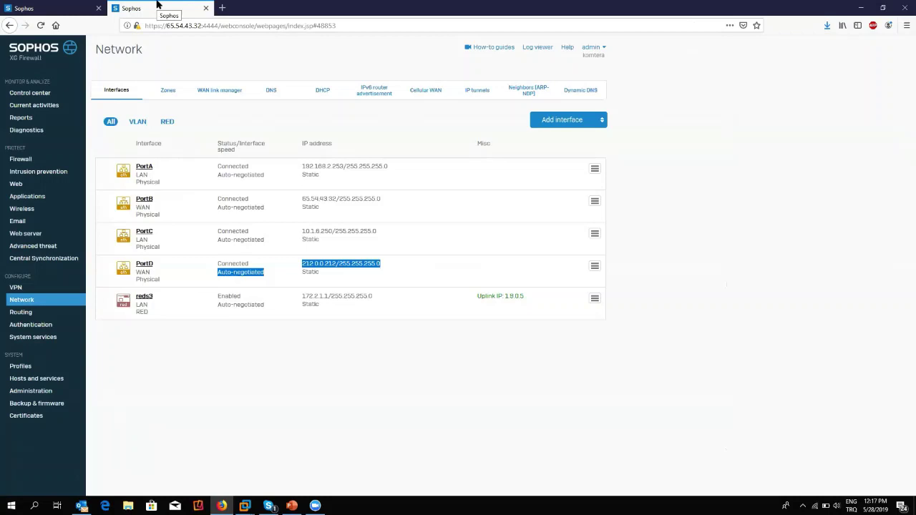
left_click(44, 5)
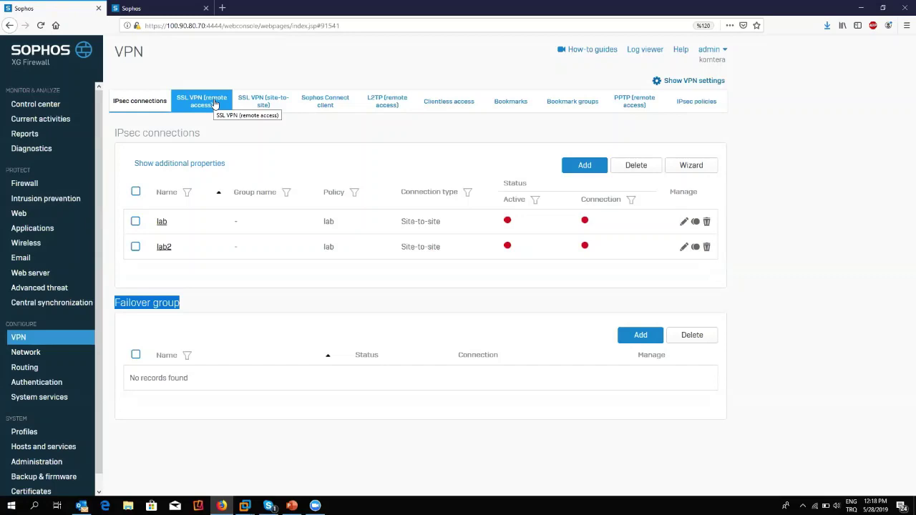
left_click(280, 108)
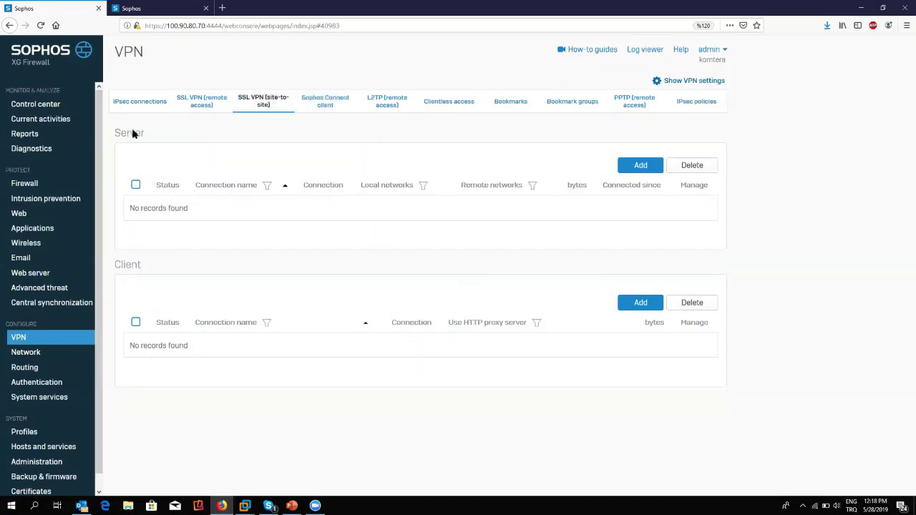
left_click_drag(154, 138, 114, 136)
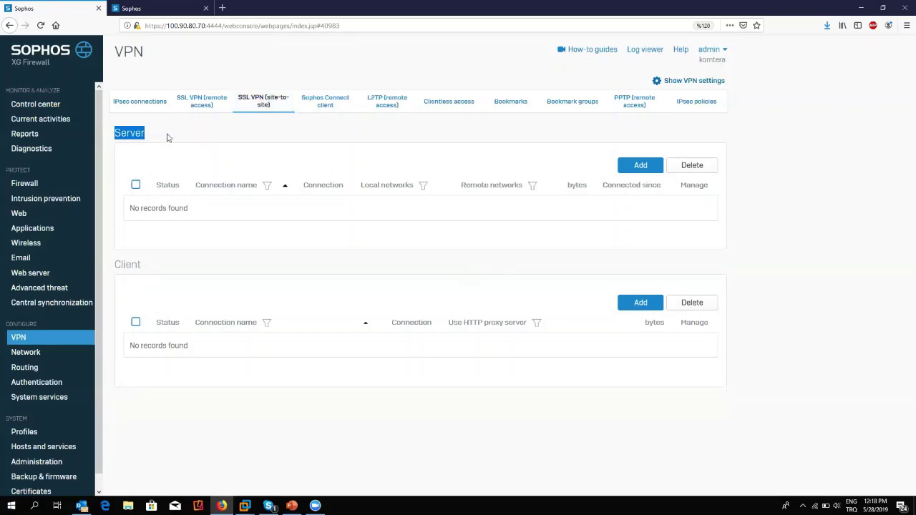
left_click_drag(167, 138, 128, 137)
left_click(141, 272)
left_click(260, 166)
Start a site-to-site server connection named 'merkez' with local network 192.168.1.0.
left_click(635, 170)
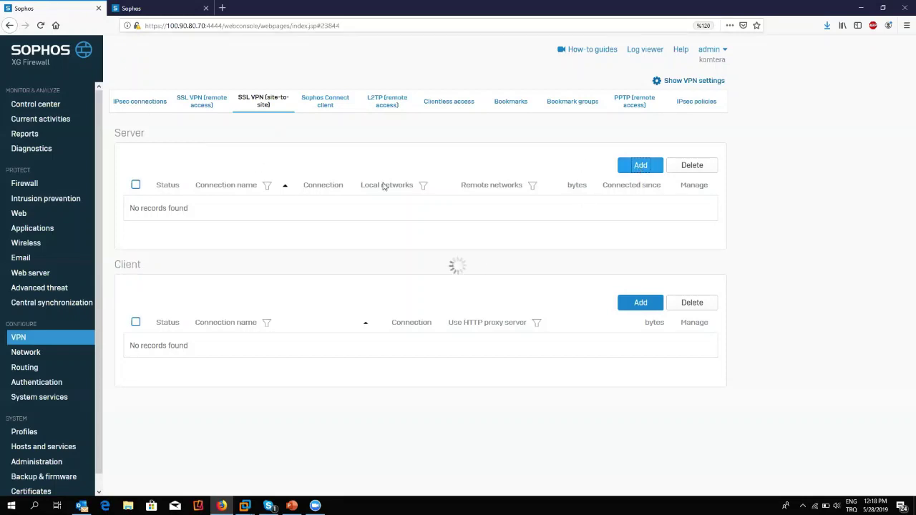
type("merkez")
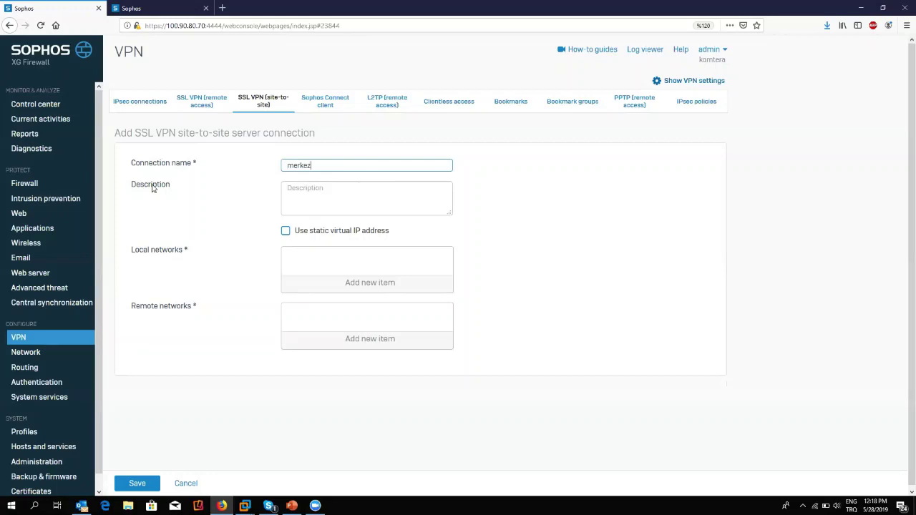
left_click(403, 289)
type("192.168.")
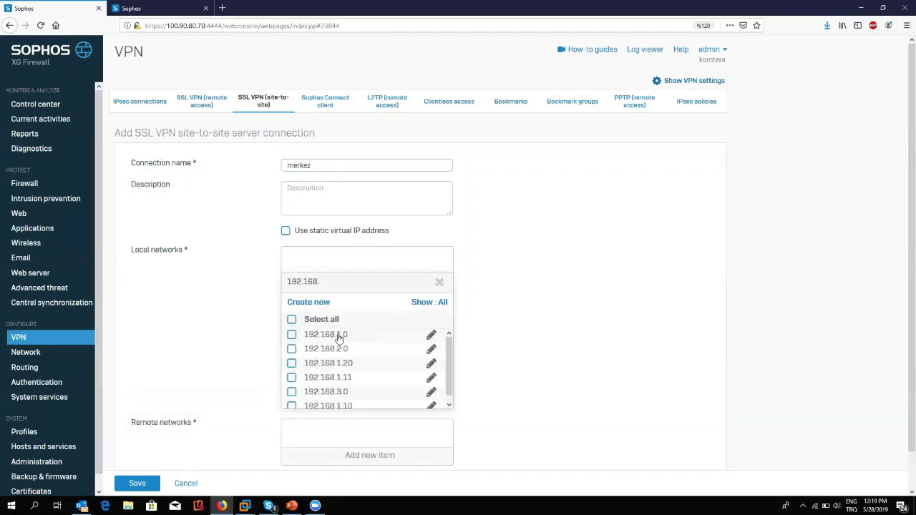
left_click(335, 335)
left_click(344, 419)
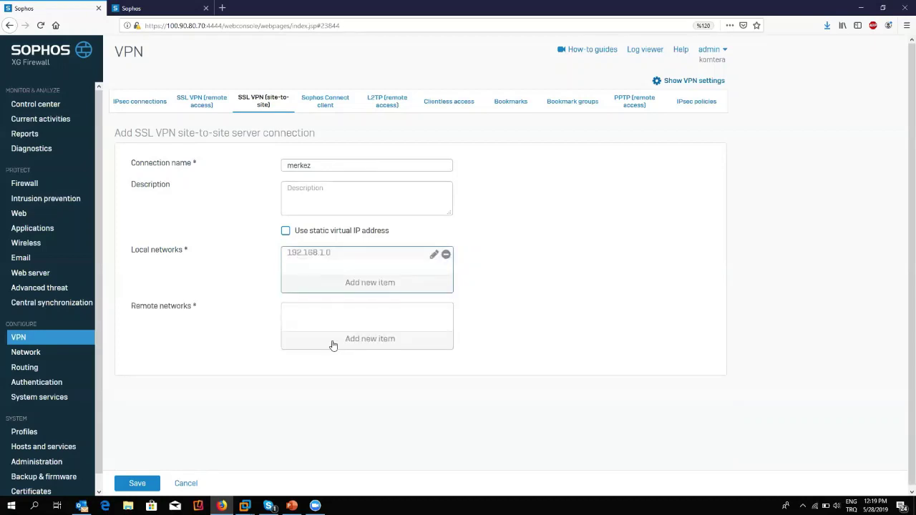
Add 192.168.2.0 as merkez's remote network and save the connection.
left_click(331, 344)
type("192.168")
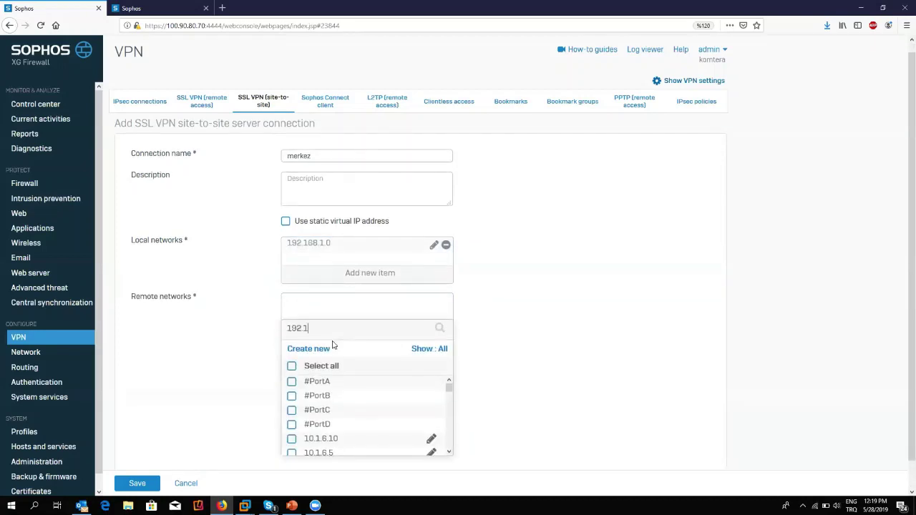
left_click(332, 401)
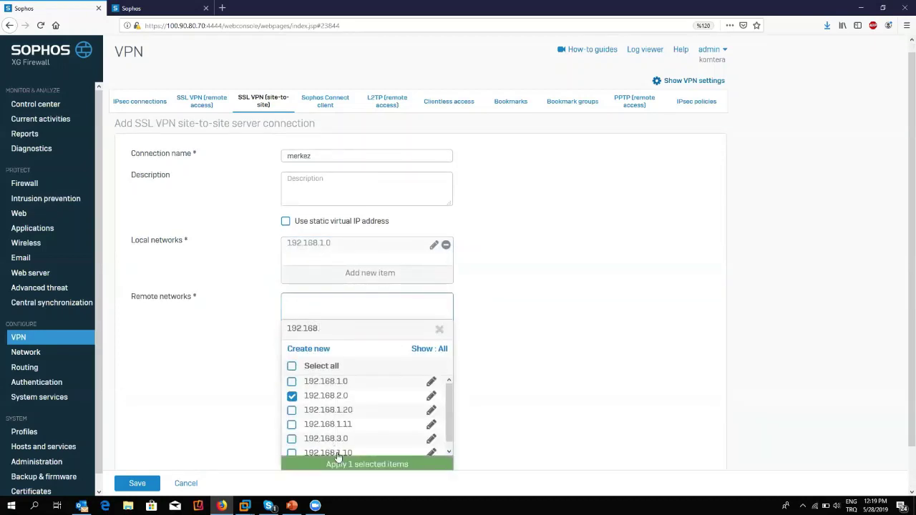
left_click(340, 462)
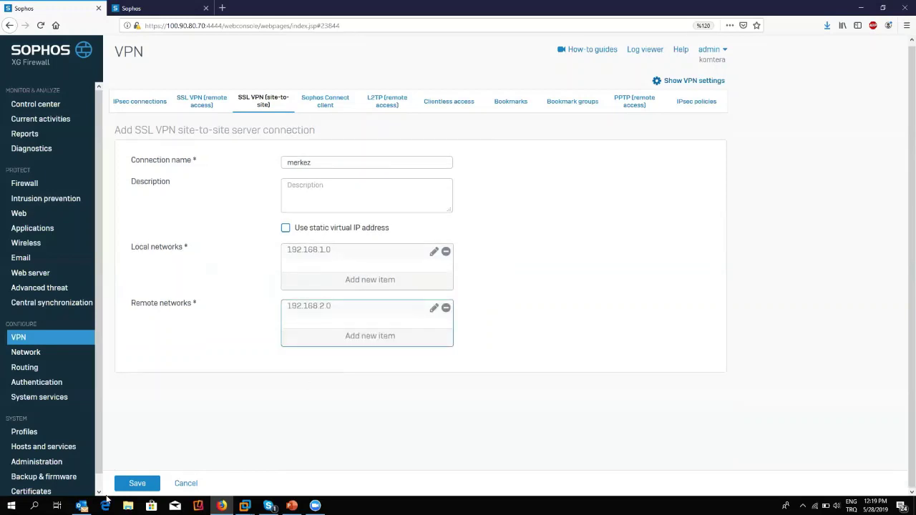
left_click(130, 485)
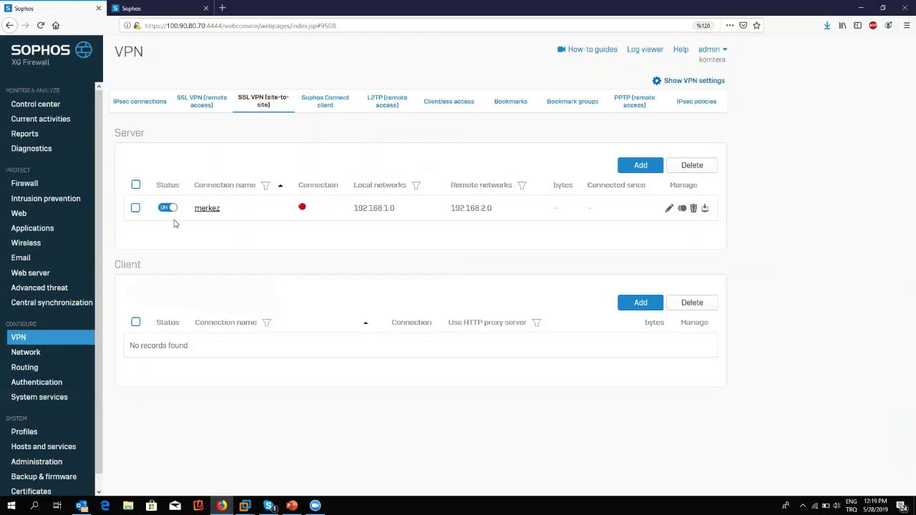
Download merkez's peer configuration encrypted with a password, saving it as server_merkez.epc.
left_click(705, 210)
left_click(320, 223)
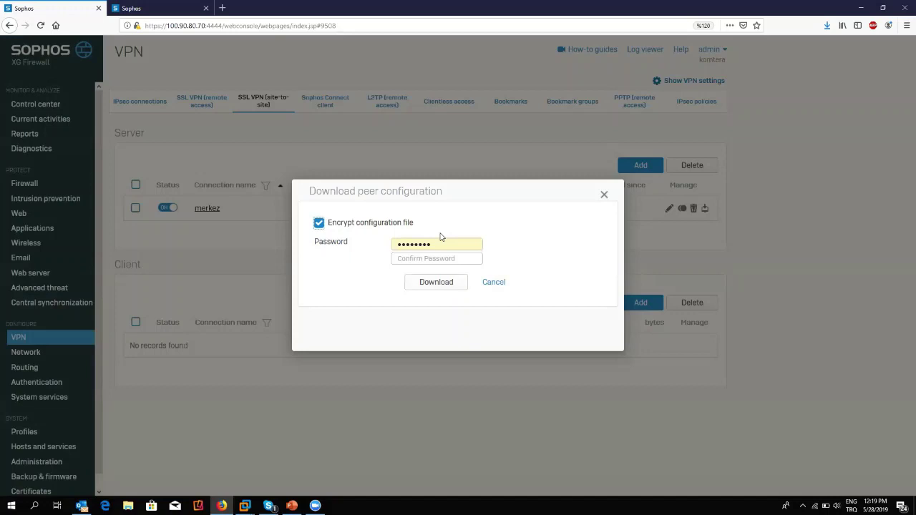
double_click(442, 243)
type("12345")
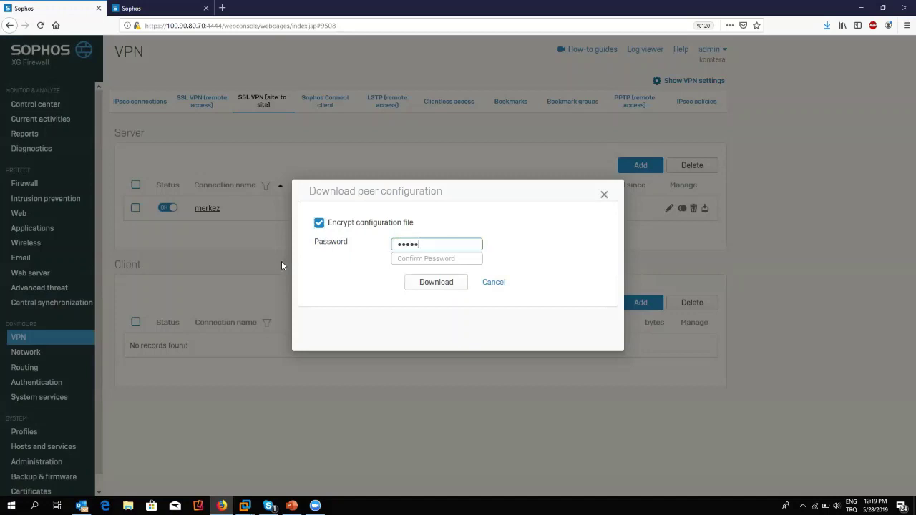
key("Tab")
type("12345")
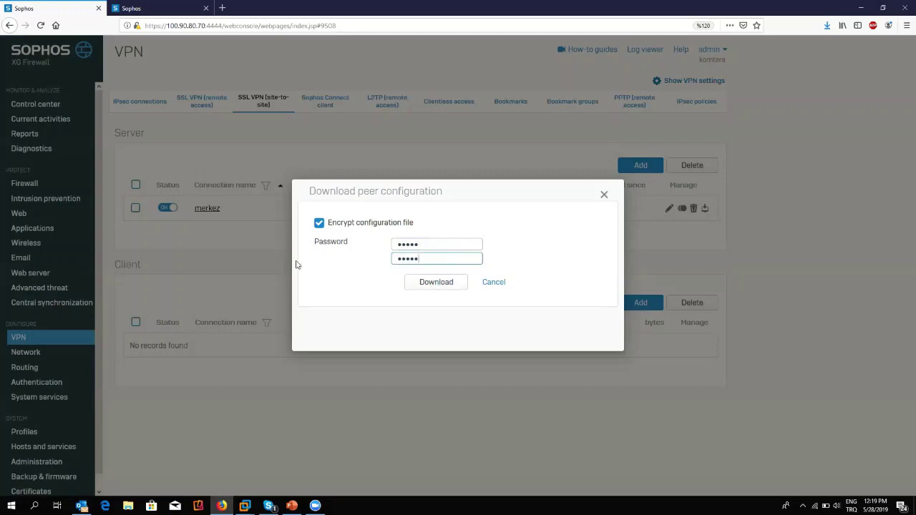
left_click(445, 287)
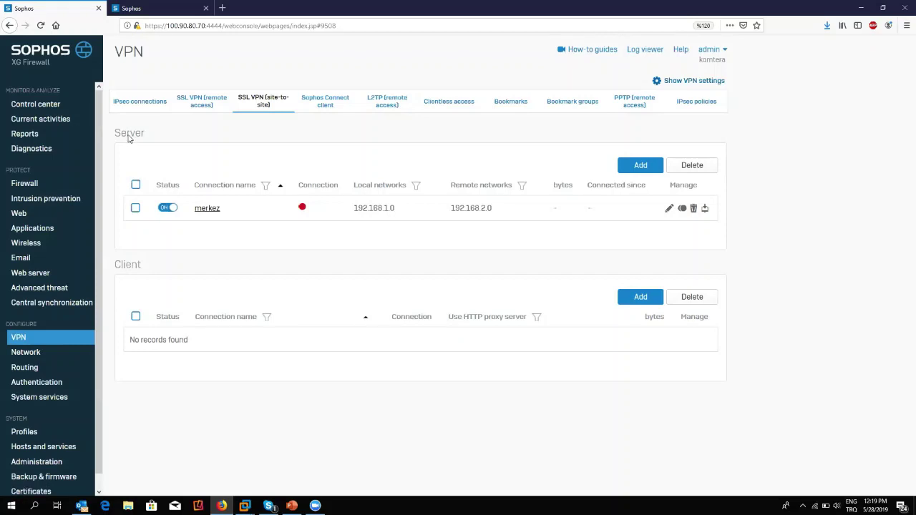
left_click(207, 208)
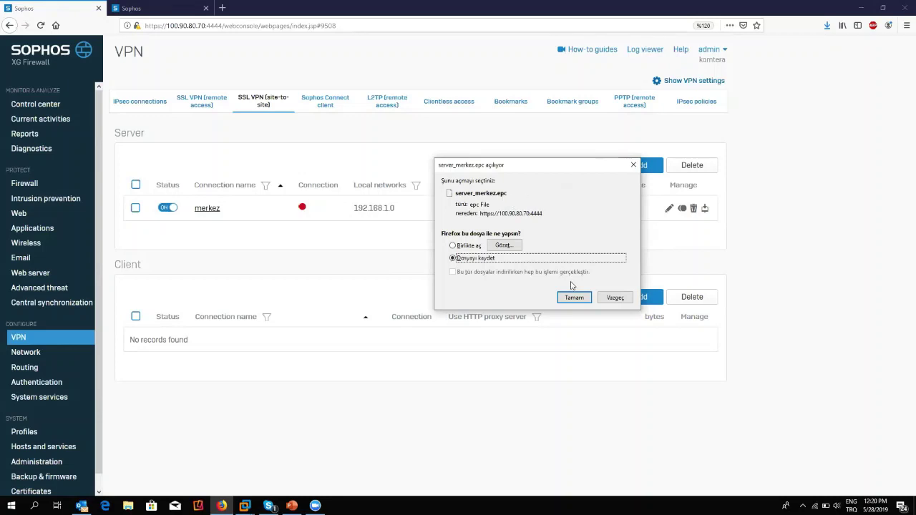
left_click(574, 297)
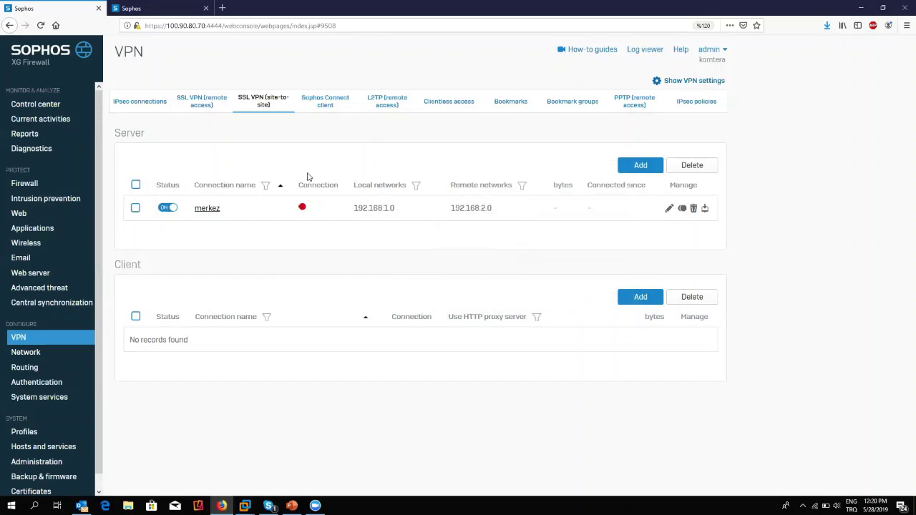
On the branch firewall, add a new client under VPN > SSL VPN (site-to-site).
left_click_drag(140, 140, 164, 205)
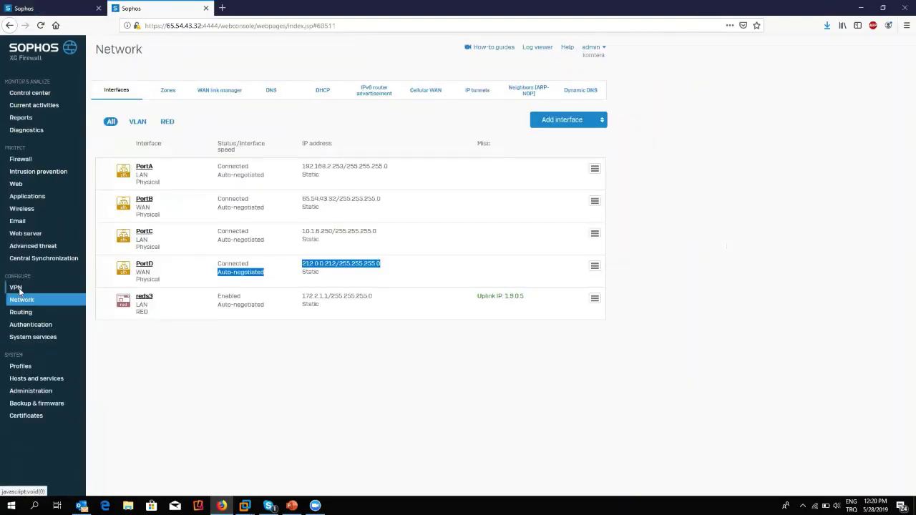
left_click(19, 290)
left_click(212, 93)
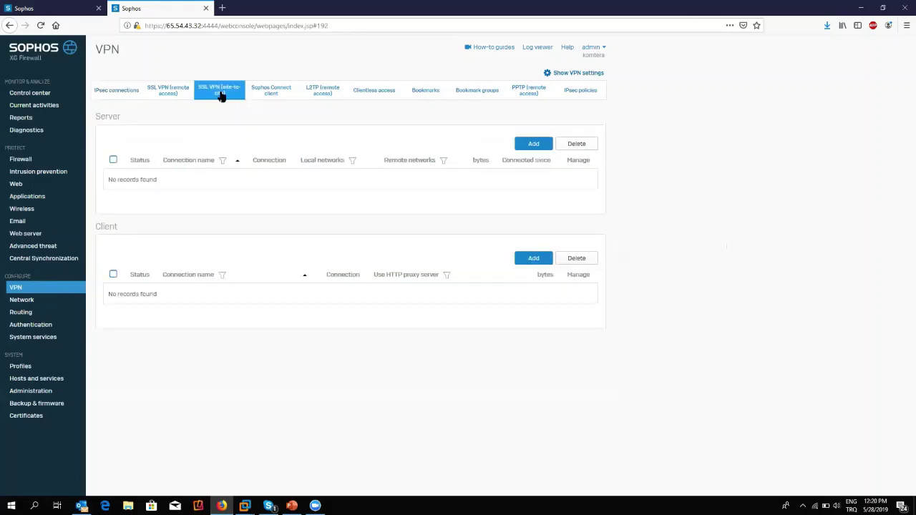
double_click(107, 231)
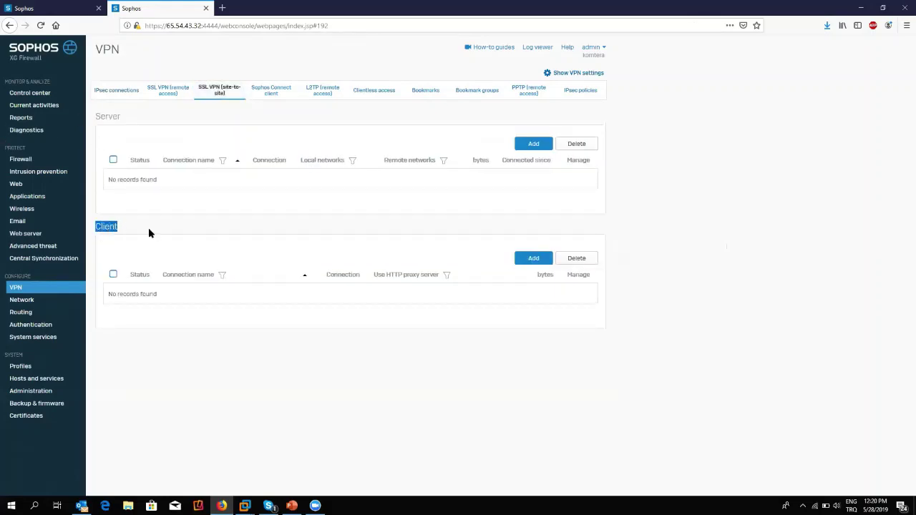
left_click(522, 259)
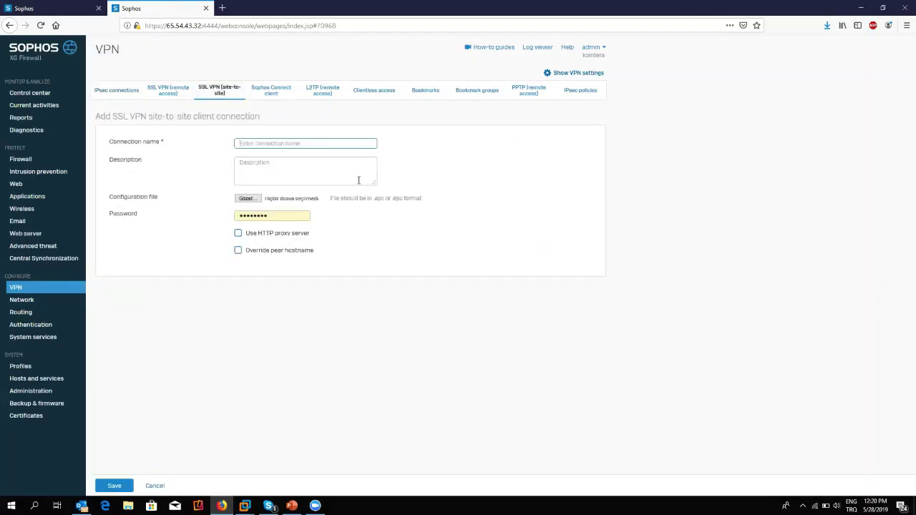
Name the client connection 'sube' and select server_merkez.epc as its configuration file.
type("subs")
left_click_drag(198, 200, 120, 200)
left_click(247, 200)
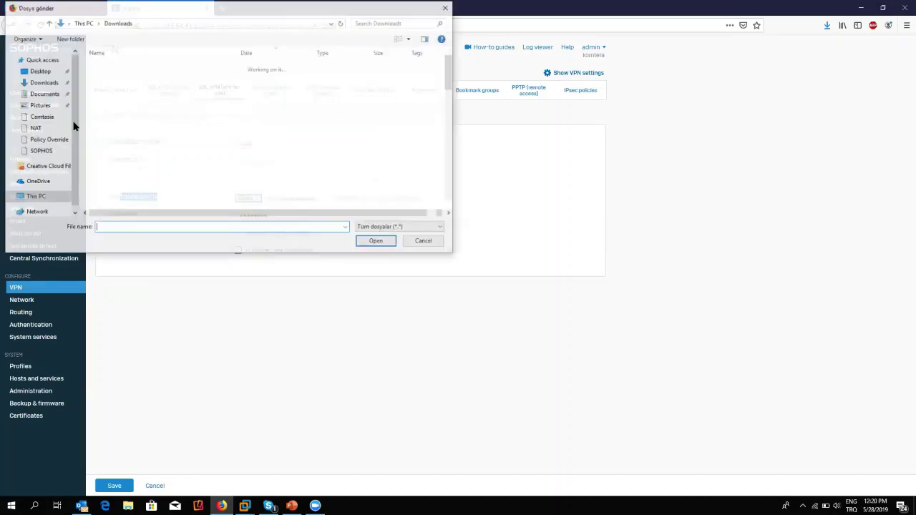
double_click(118, 87)
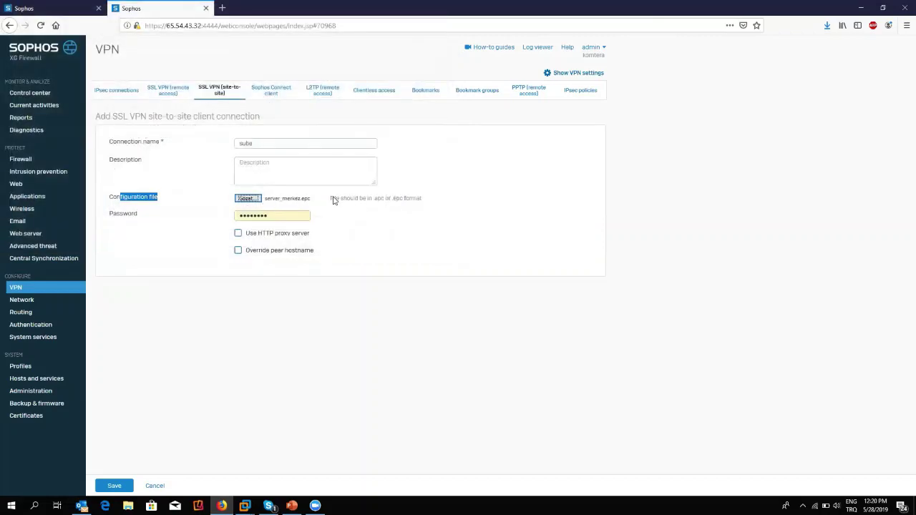
left_click_drag(334, 199, 436, 202)
Replace the autofilled password with the configuration file's password and save the sube client.
left_click(366, 218)
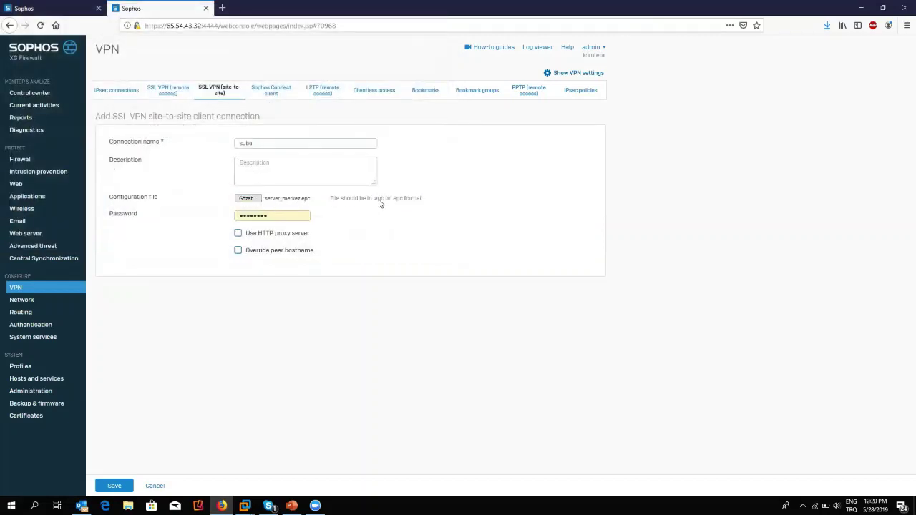
left_click_drag(378, 202, 409, 201)
left_click(480, 217)
left_click_drag(280, 216, 225, 213)
type("*****")
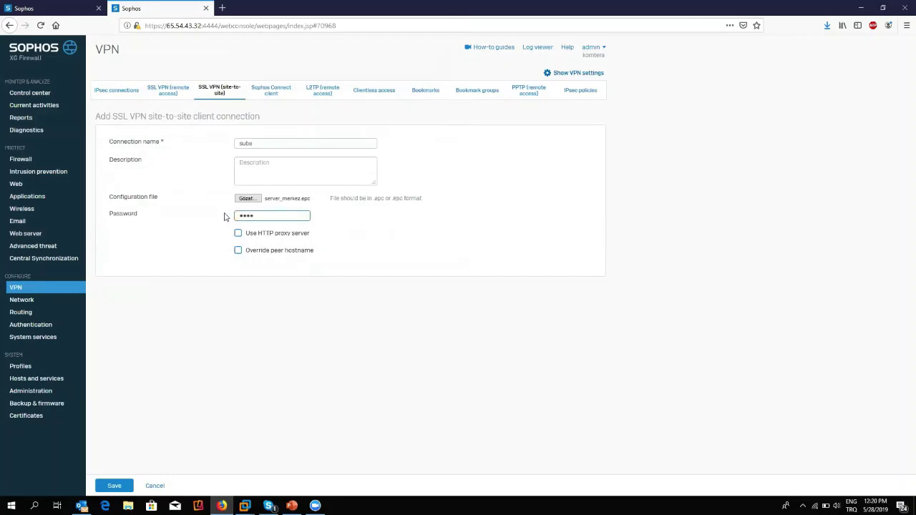
left_click(115, 486)
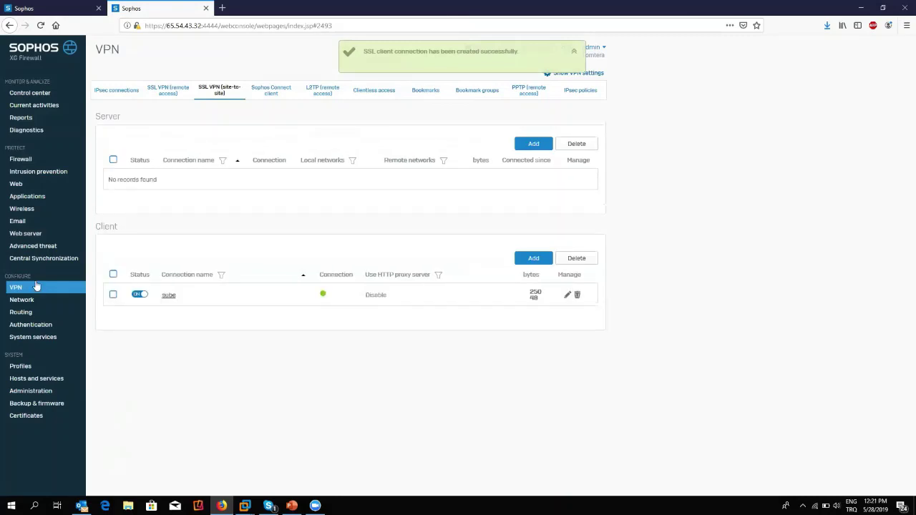
Switch back to the HQ firewall console in the first browser tab.
left_click(73, 9)
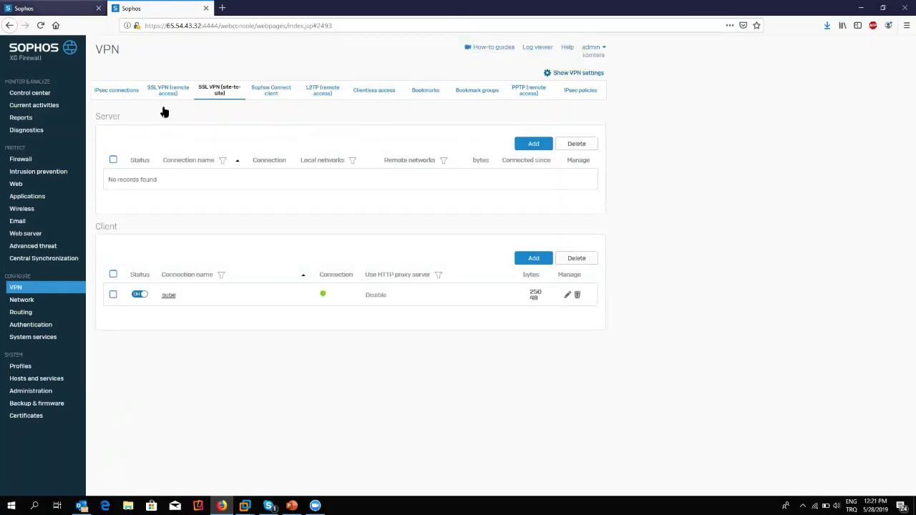
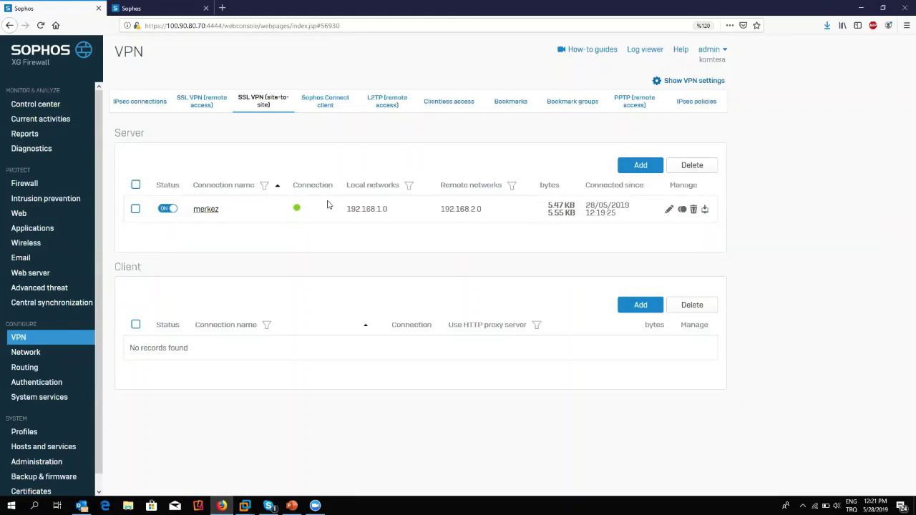
Compare the merkez and sube site-to-site VPN connections across both firewall tabs, ending on merkez.
left_click(182, 10)
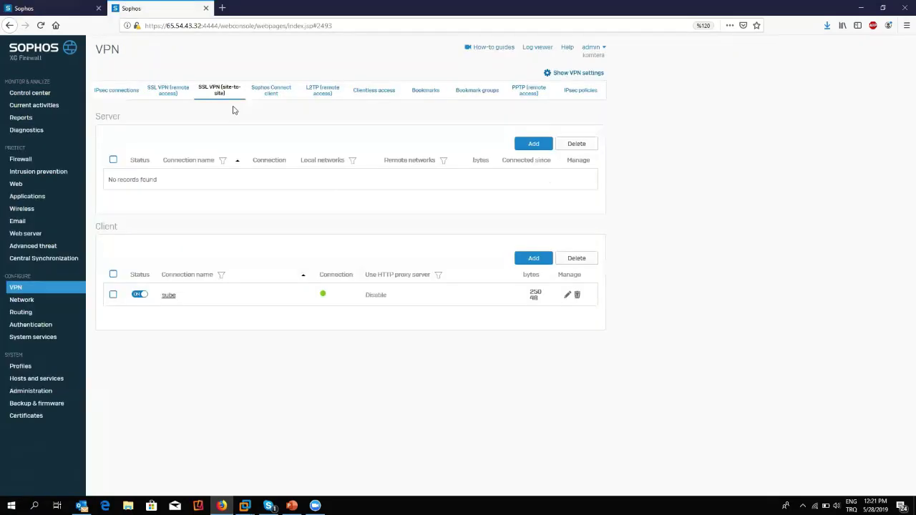
left_click(53, 8)
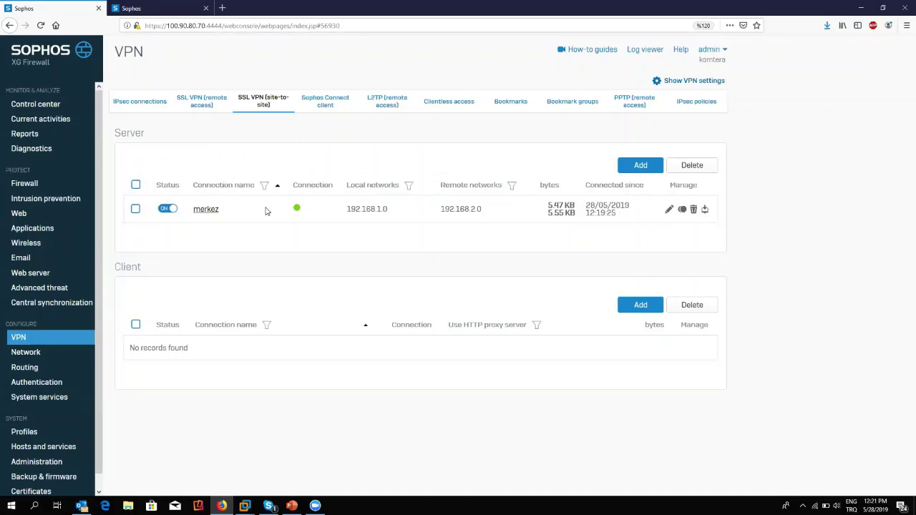
left_click(143, 7)
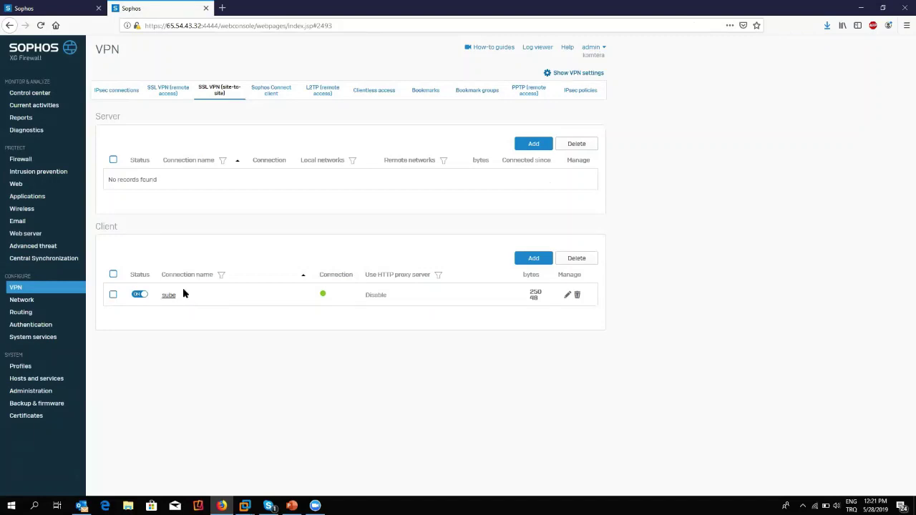
left_click(79, 6)
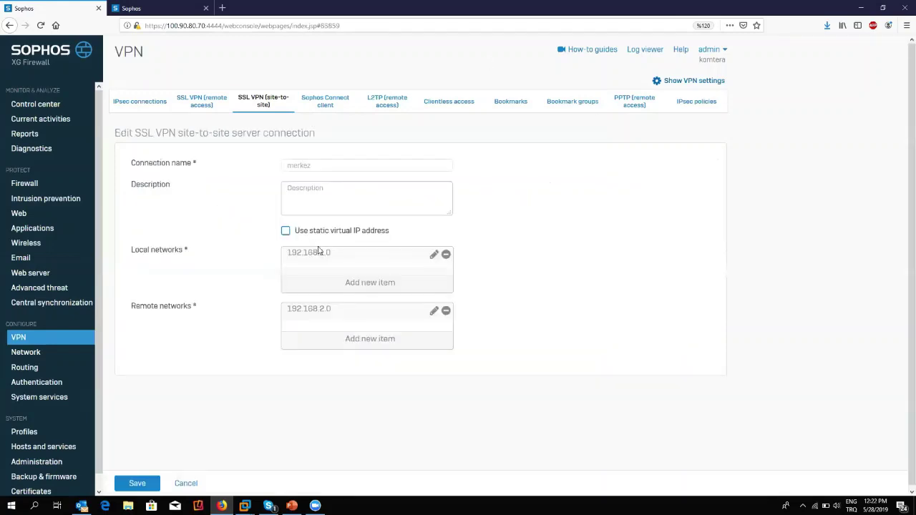
Search '192.168', add 192.168.3.0 to merkez's remote networks, and save the connection.
left_click(383, 342)
type("192.168.")
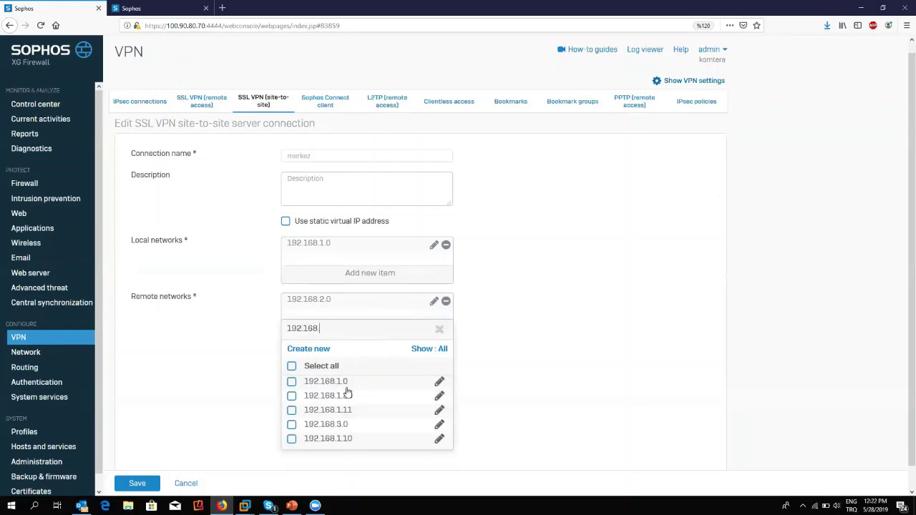
left_click(350, 425)
left_click(340, 458)
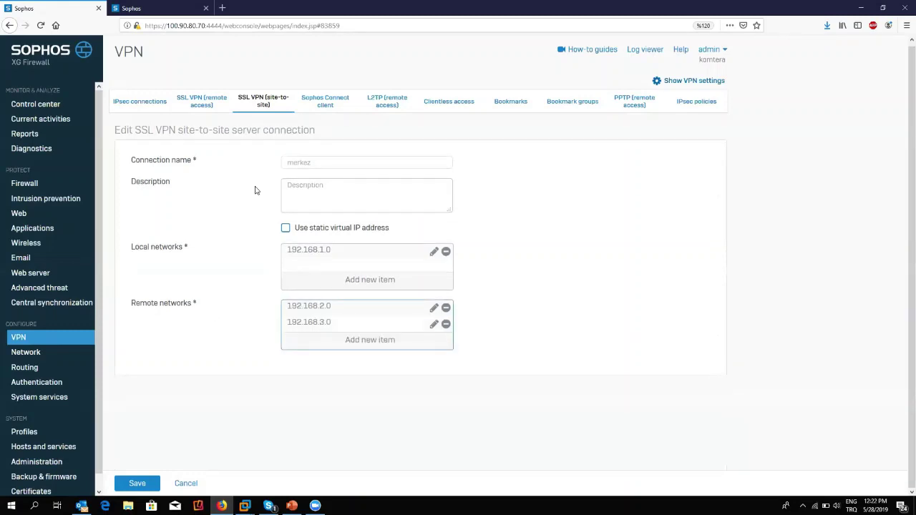
left_click(137, 483)
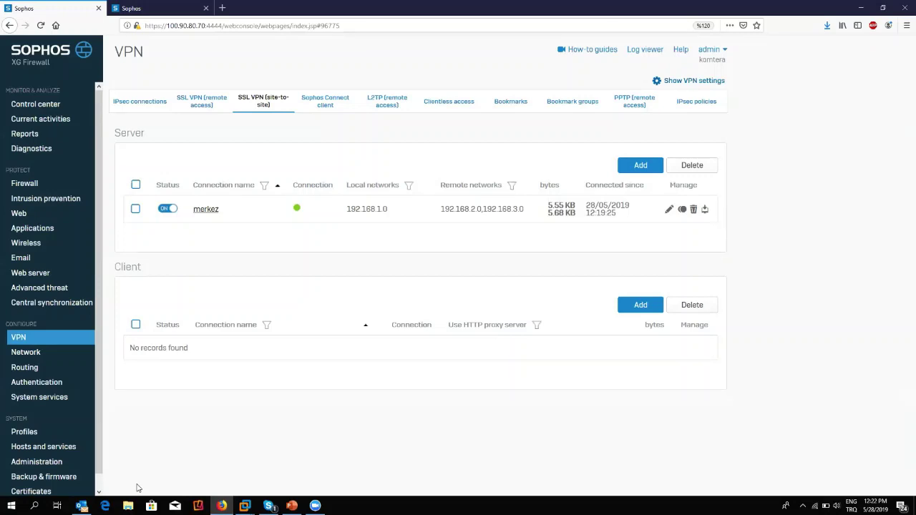
Refresh the other firewall's site-to-site VPN list, then open the first firewall's Network interfaces page.
left_click_drag(498, 208, 432, 207)
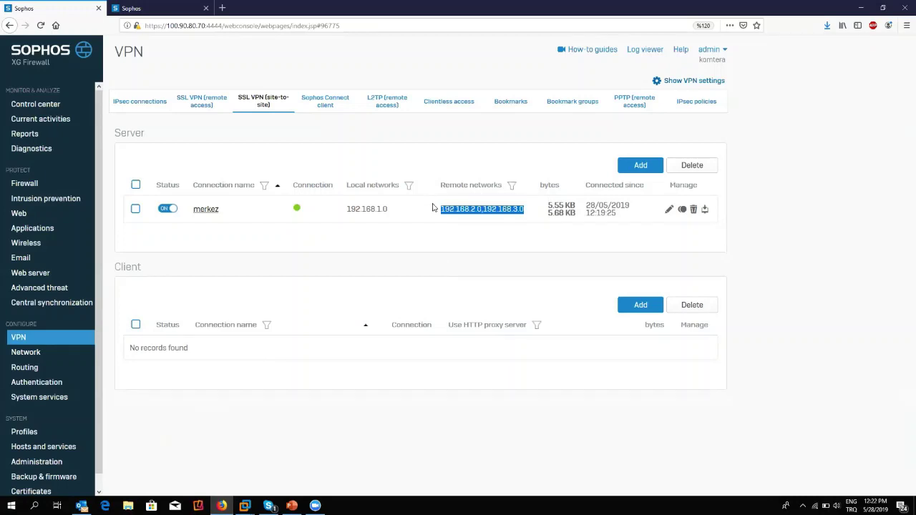
left_click(181, 7)
left_click(212, 89)
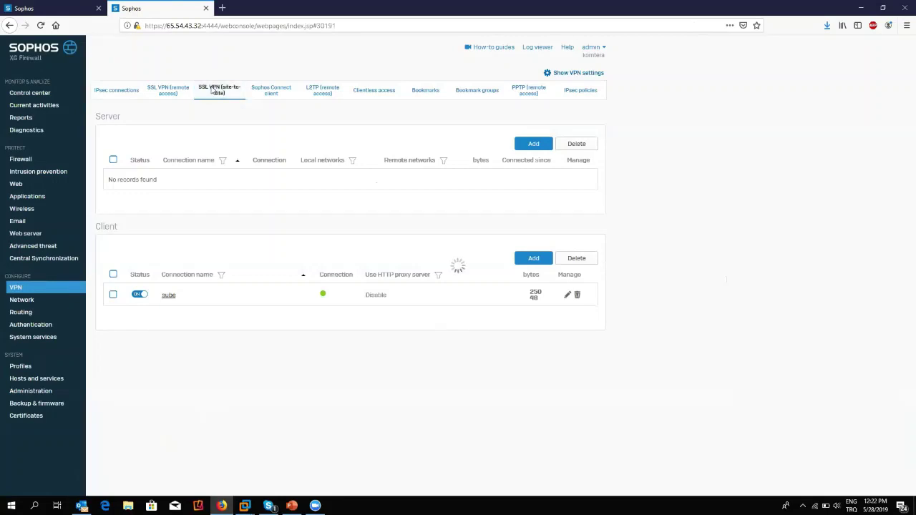
left_click(67, 6)
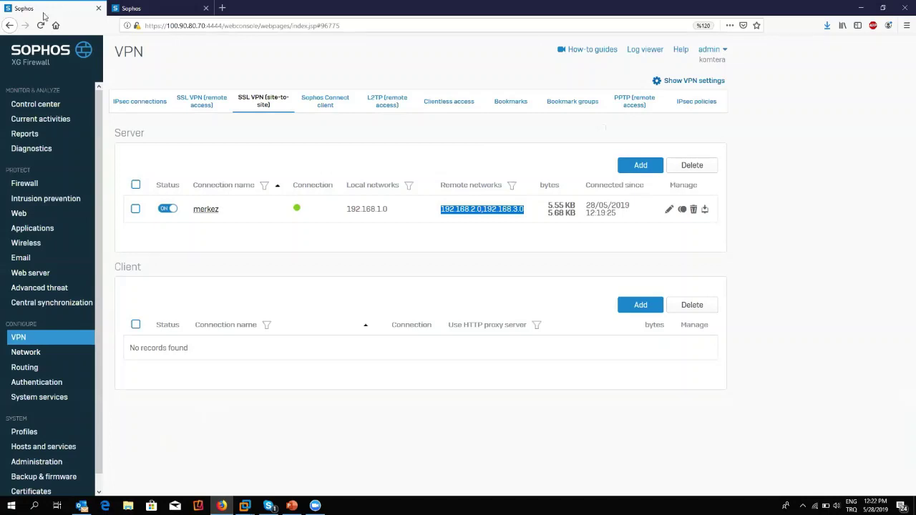
left_click(37, 353)
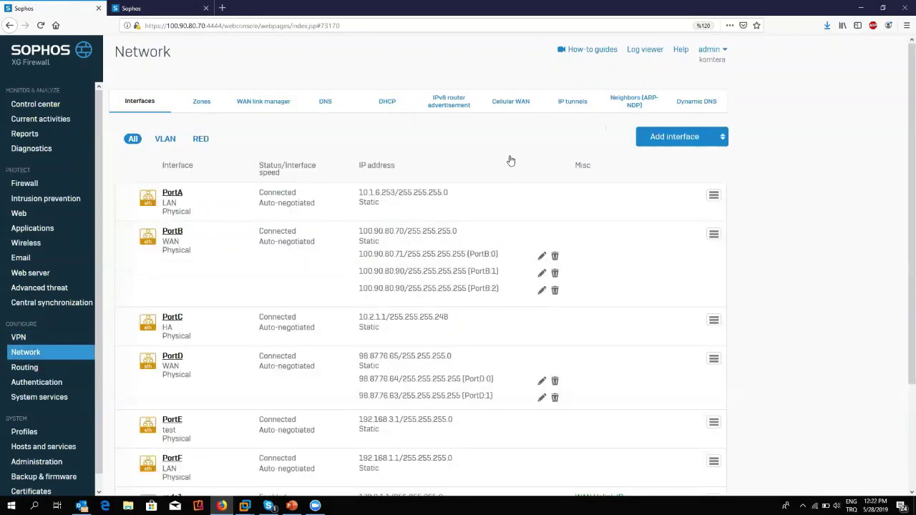
scroll(509, 158, "down", 4)
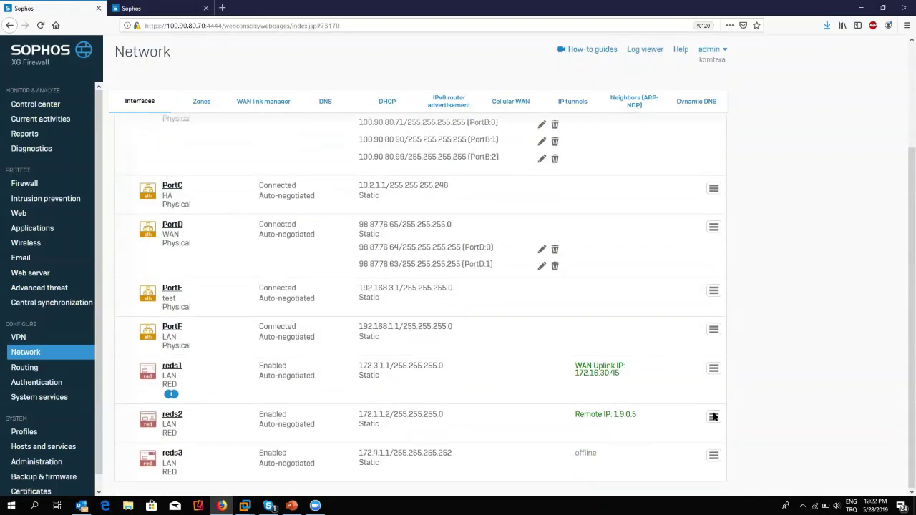
left_click(714, 456)
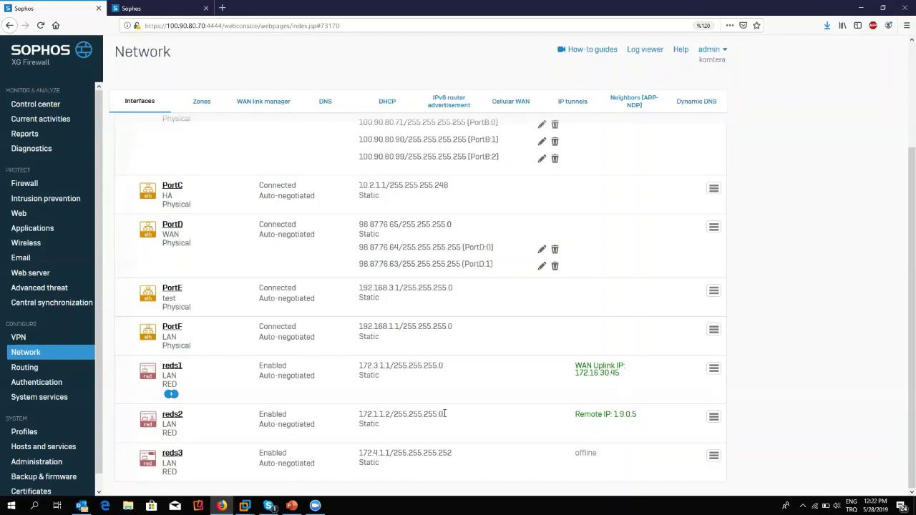
left_click_drag(184, 415, 143, 415)
left_click(217, 420)
mouse_move(145, 371)
mouse_move(151, 422)
left_click(178, 415)
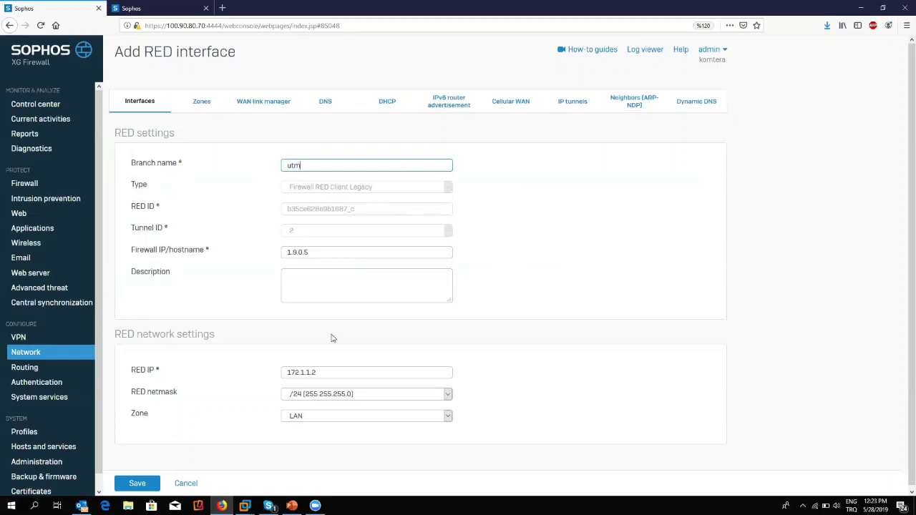
left_click_drag(311, 253, 261, 252)
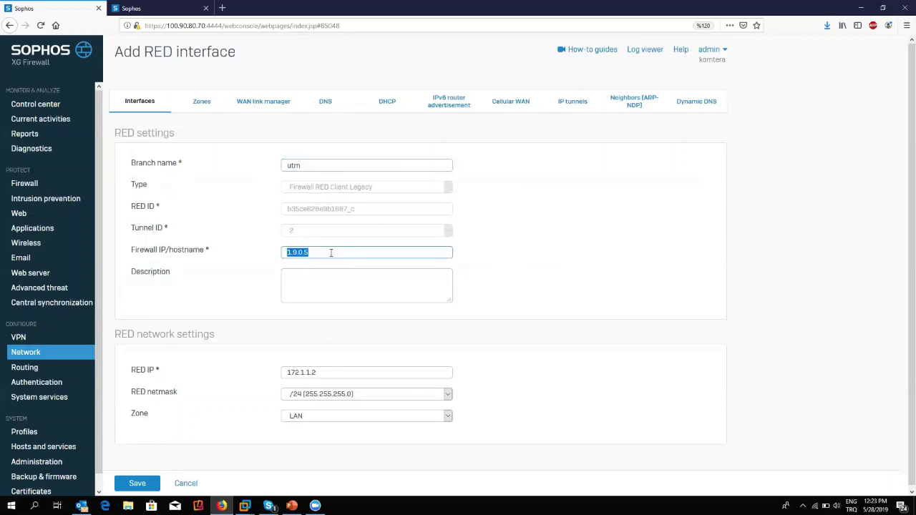
left_click(198, 483)
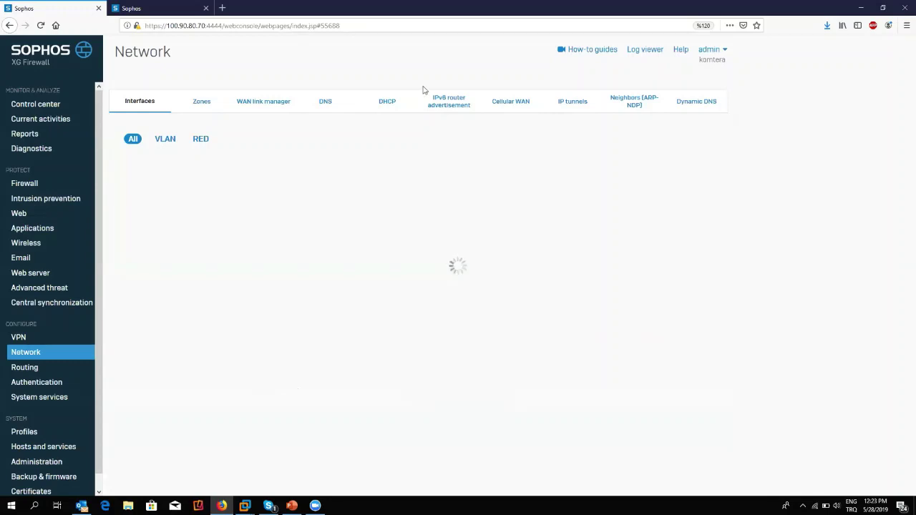
left_click(147, 8)
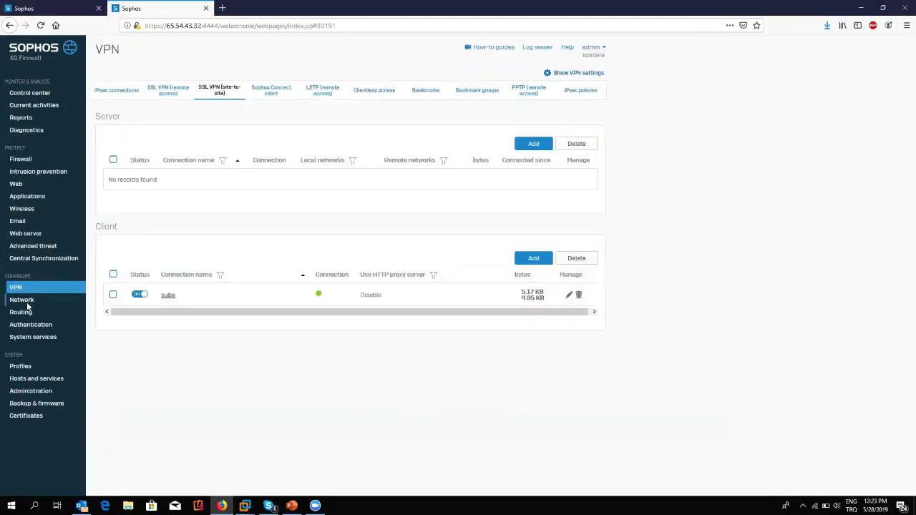
left_click(25, 300)
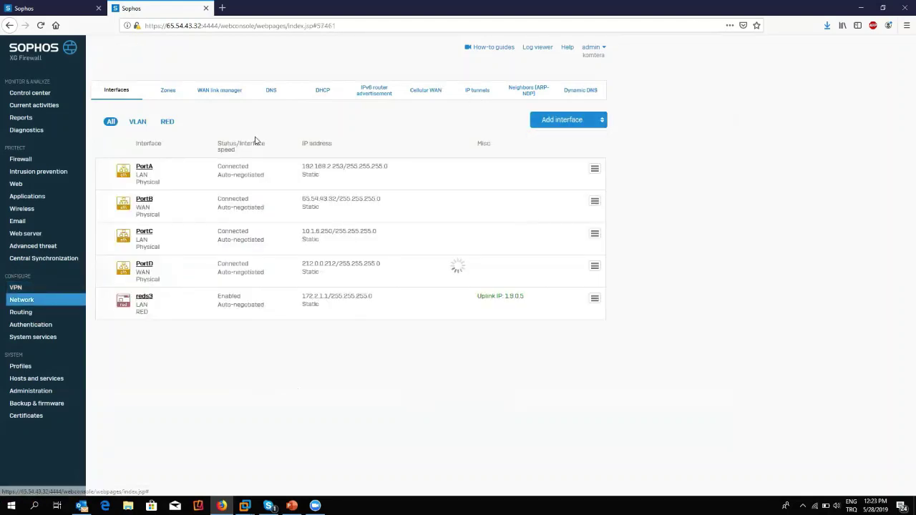
left_click(313, 164)
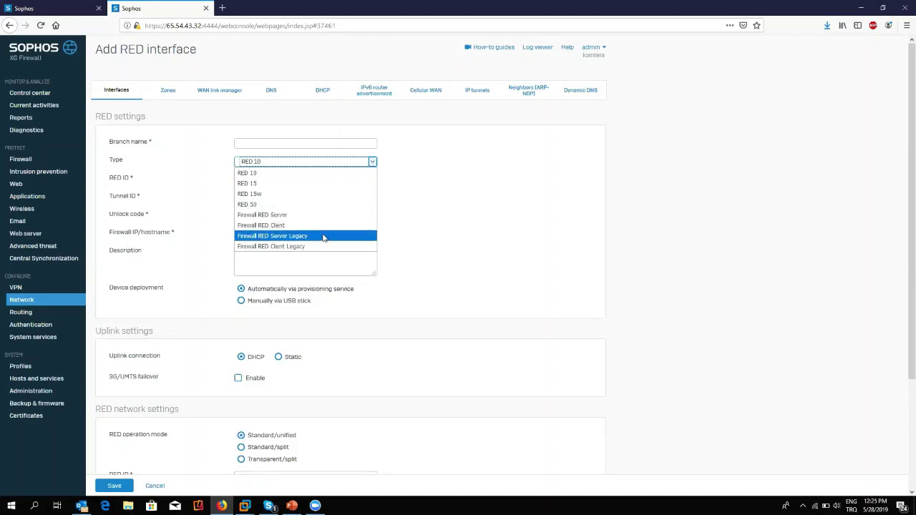
left_click(61, 7)
scroll(691, 326, "down", 1)
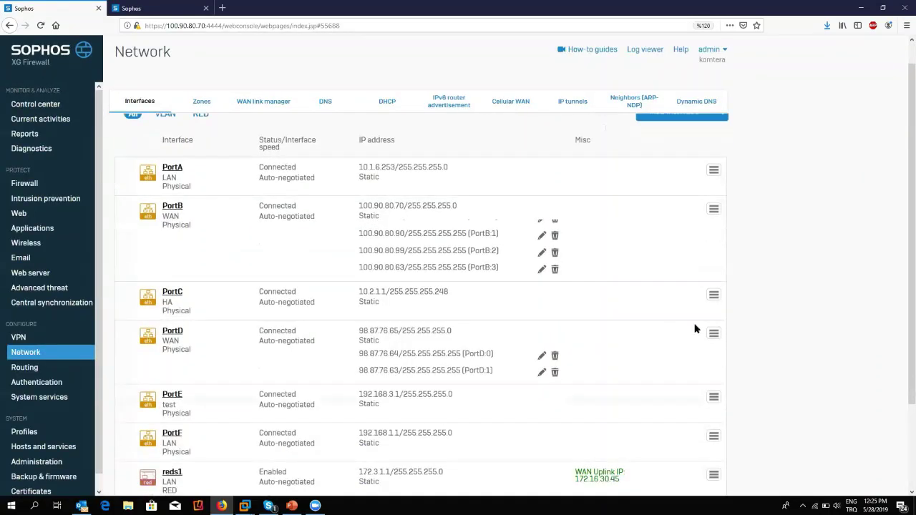
scroll(694, 328, "down", 3)
Show the SSL VPN remote access policies, then launch and dismiss the SSL VPN client sign-in.
left_click(29, 338)
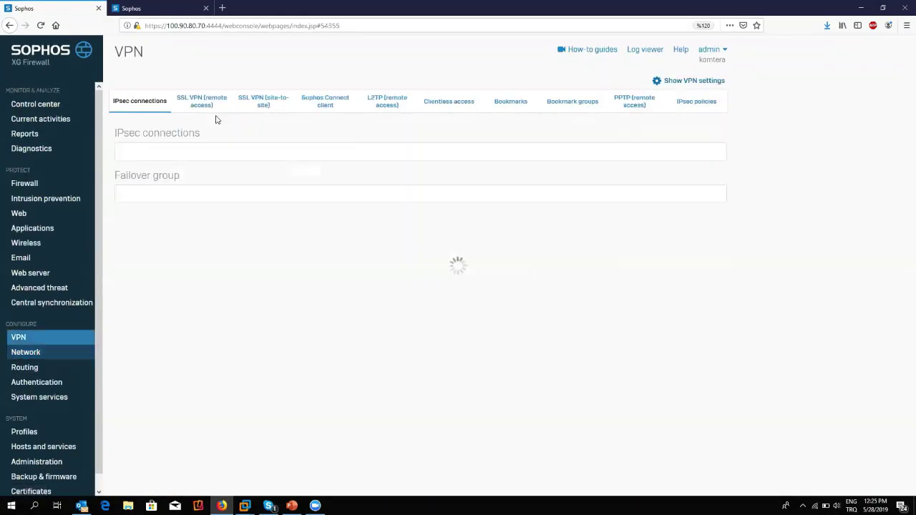
left_click(200, 103)
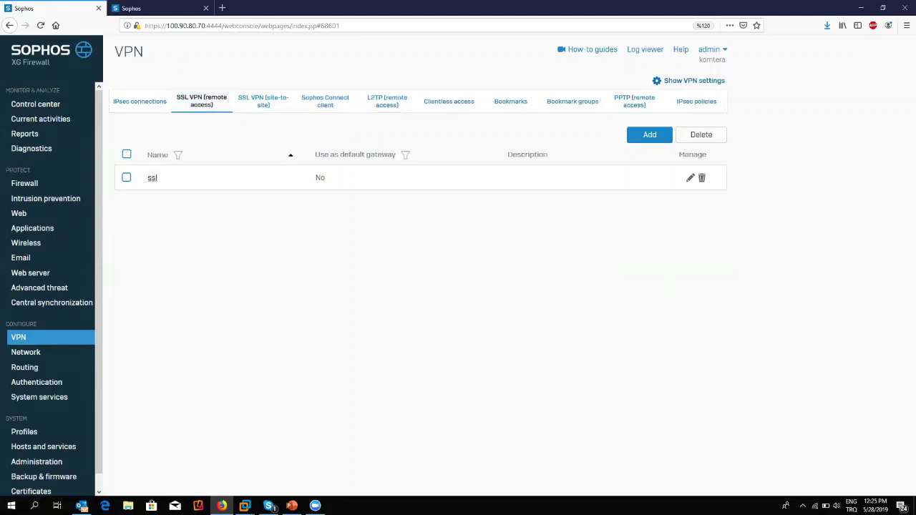
left_click(802, 505)
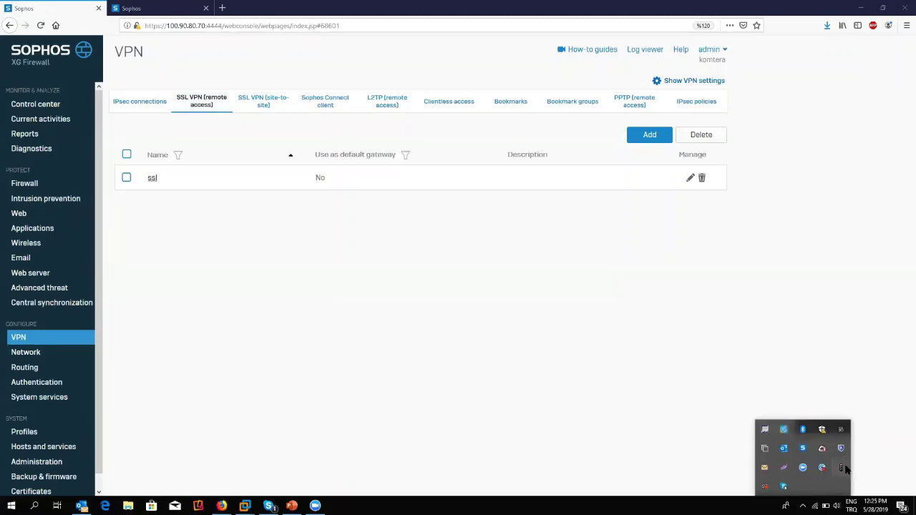
double_click(841, 468)
right_click(841, 468)
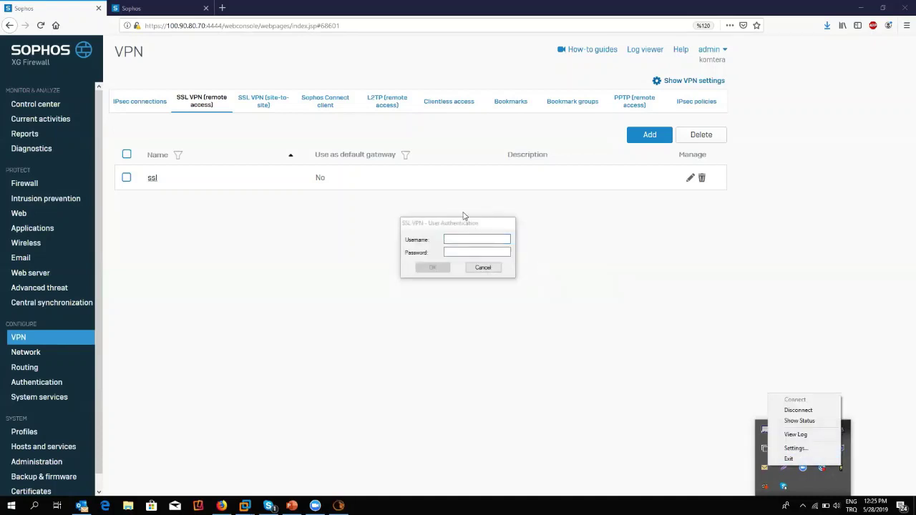
left_click(470, 226)
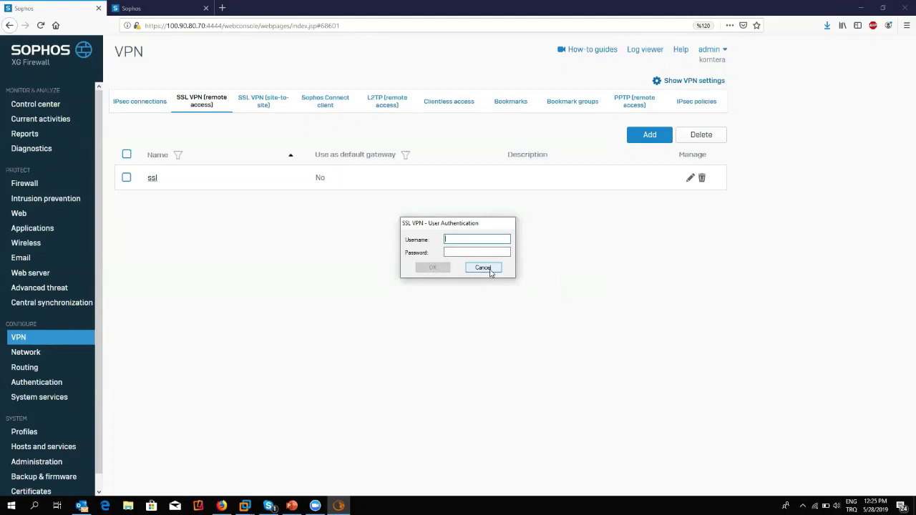
left_click(489, 271)
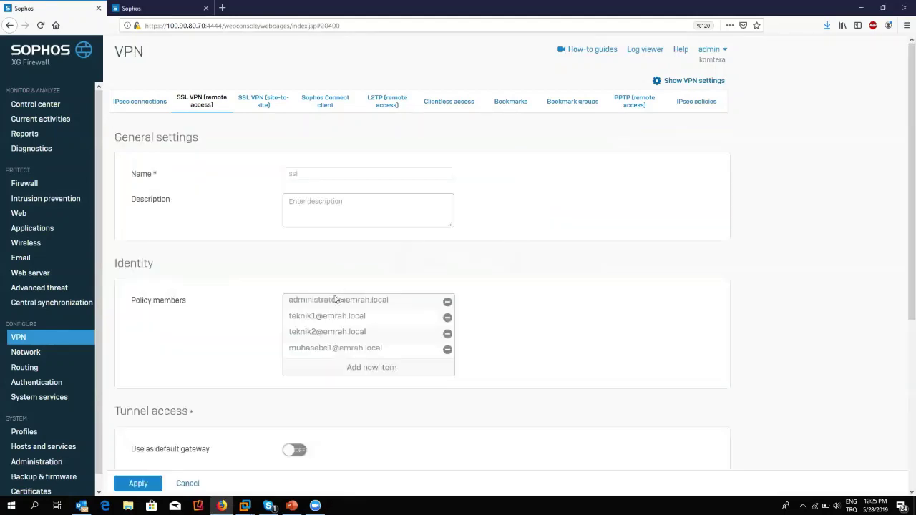
Review the ssl policy's permitted IPv4 network 192.168.1.0.
scroll(322, 308, "down", 3)
double_click(358, 303)
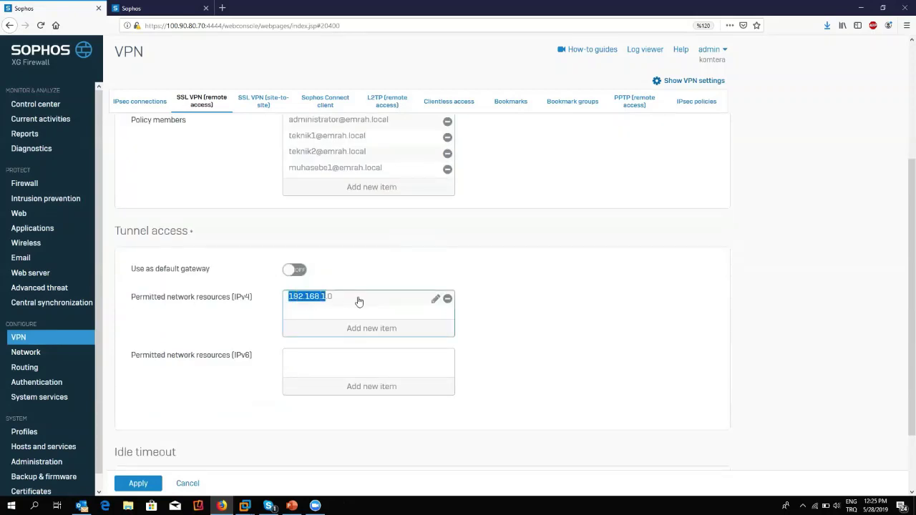
scroll(326, 243, "up", 3)
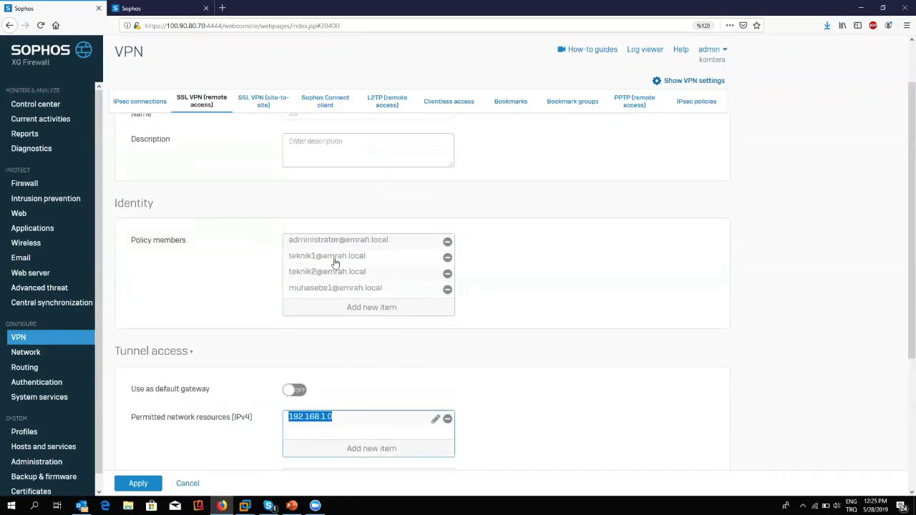
scroll(342, 215, "down", 3)
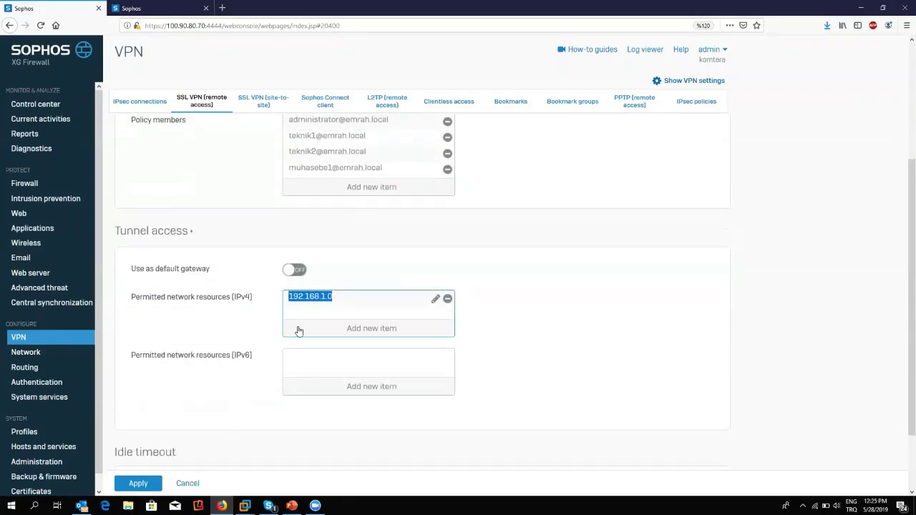
left_click(325, 318)
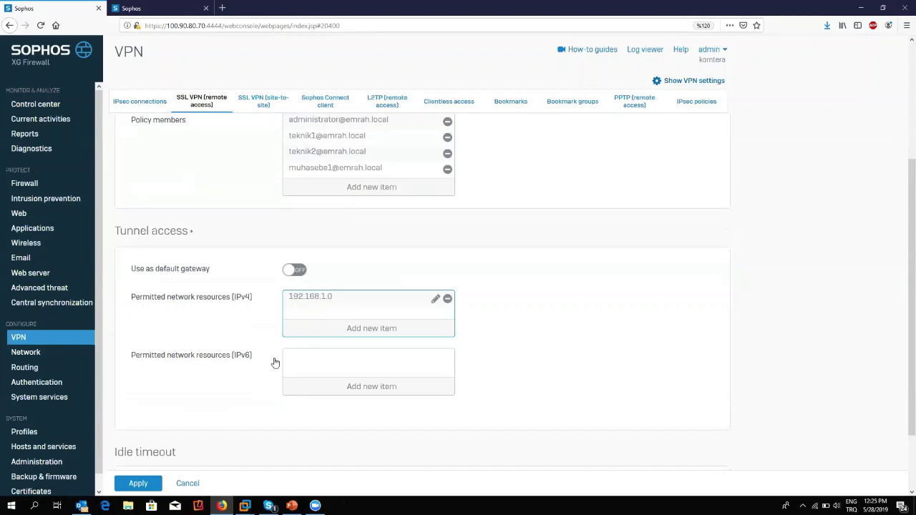
Discard the ssl policy edits and bring up the Sophos Connect client settings.
left_click(187, 484)
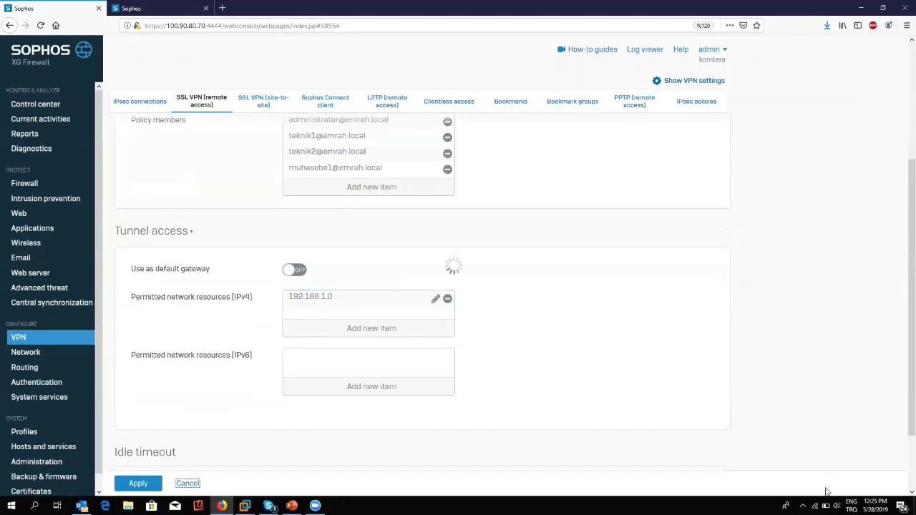
left_click(802, 506)
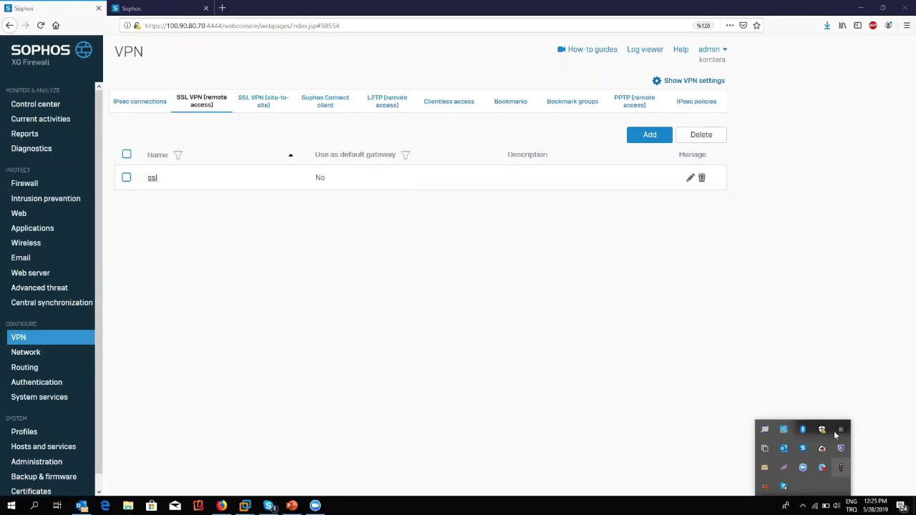
left_click(312, 111)
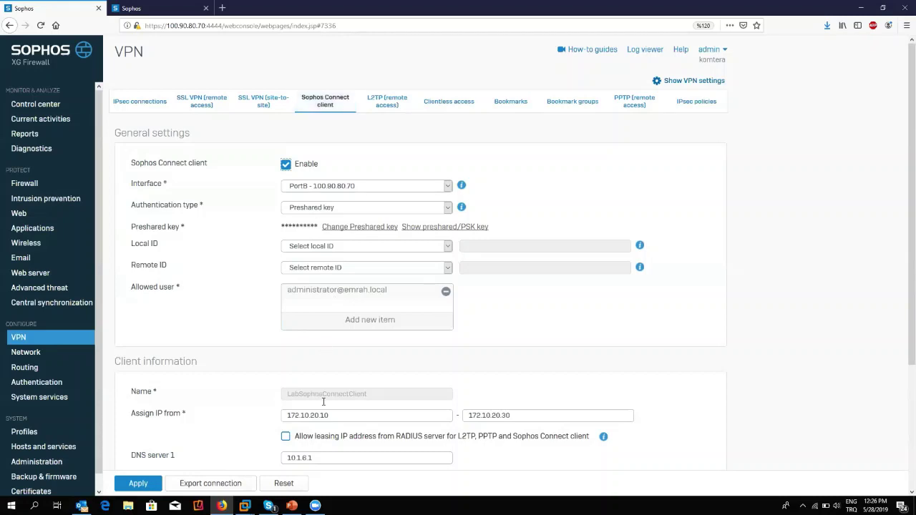
Check the client IP range, review the ssl policy unchanged, and return to Sophos Connect client.
left_click_drag(339, 415, 275, 434)
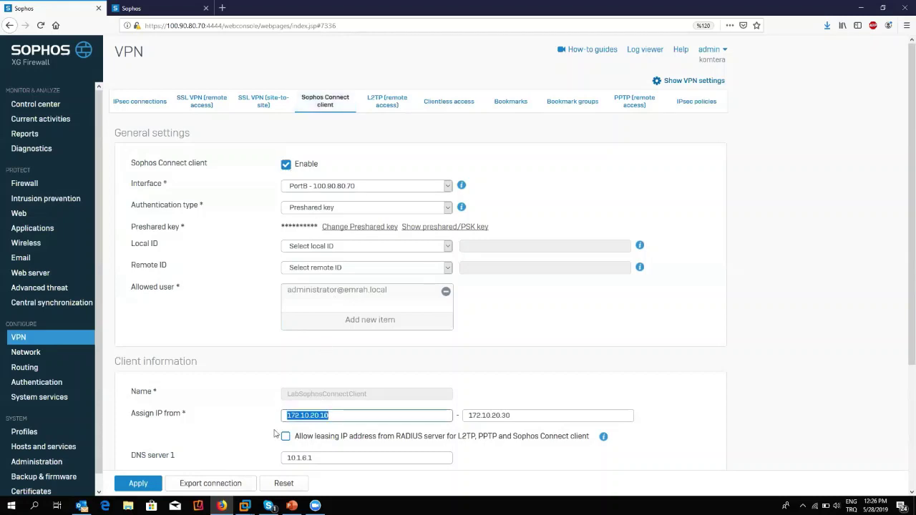
left_click(188, 111)
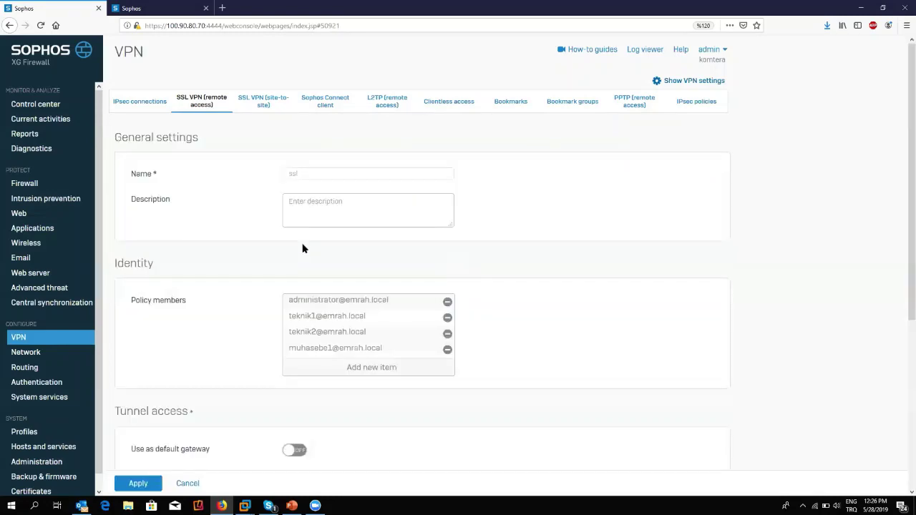
scroll(337, 231, "down", 3)
scroll(337, 231, "up", 3)
scroll(367, 249, "down", 5)
left_click(189, 484)
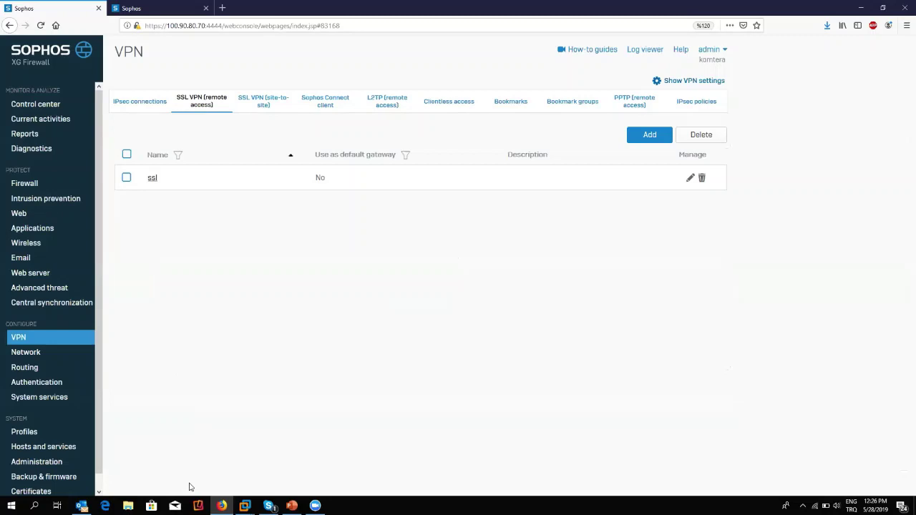
left_click(348, 101)
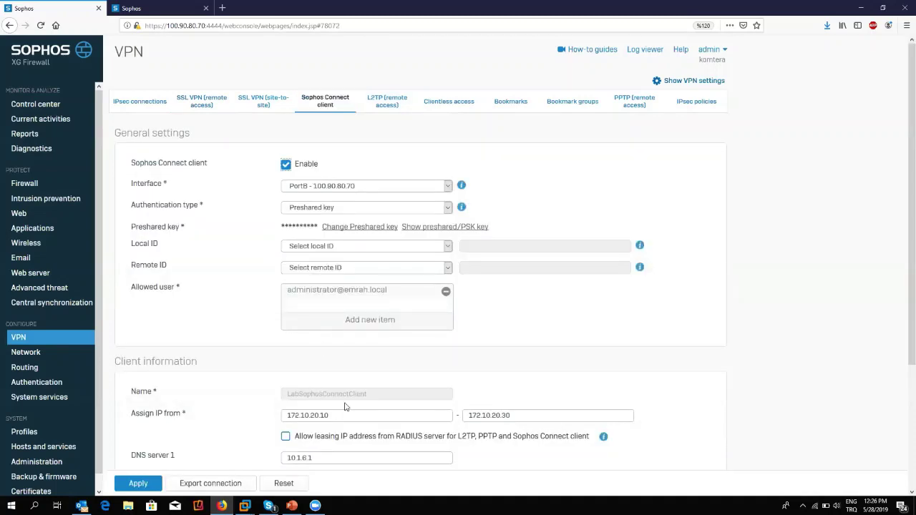
Open Authentication and scroll through the Users list across groups like satis and teknik.
scroll(344, 407, "down", 2)
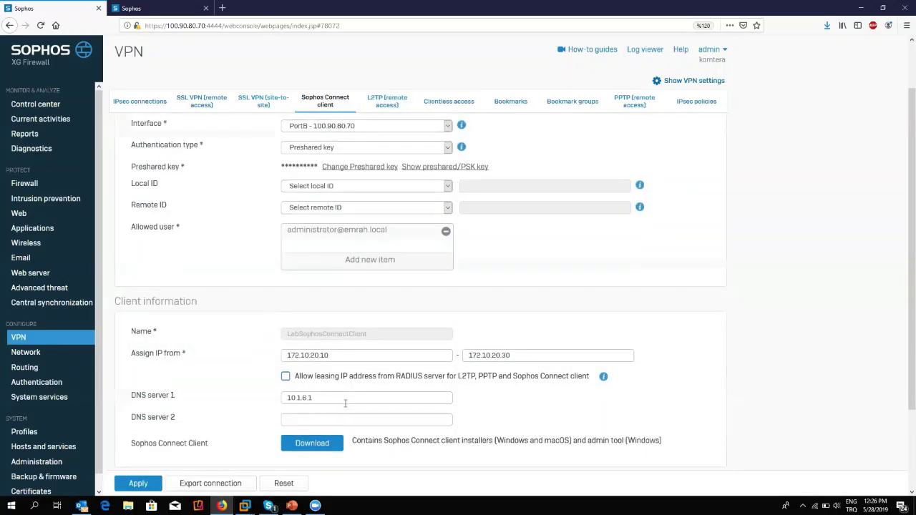
left_click(49, 386)
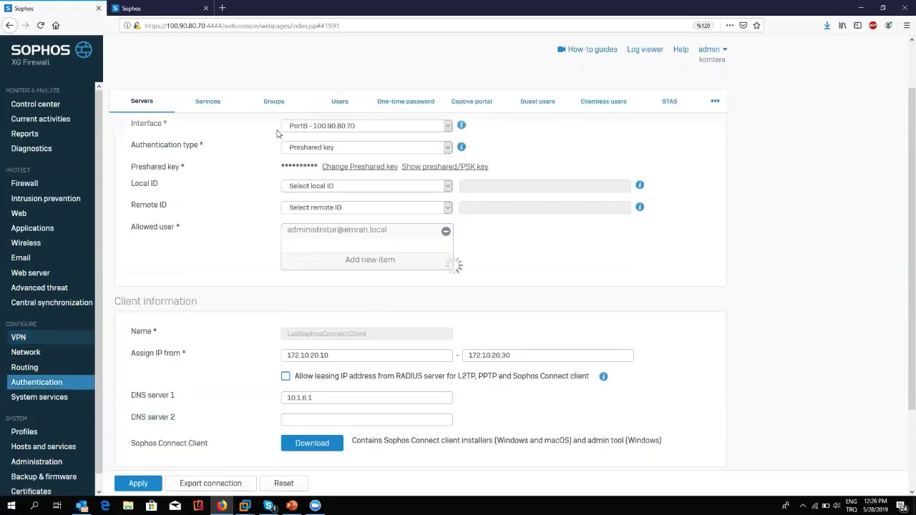
left_click(341, 103)
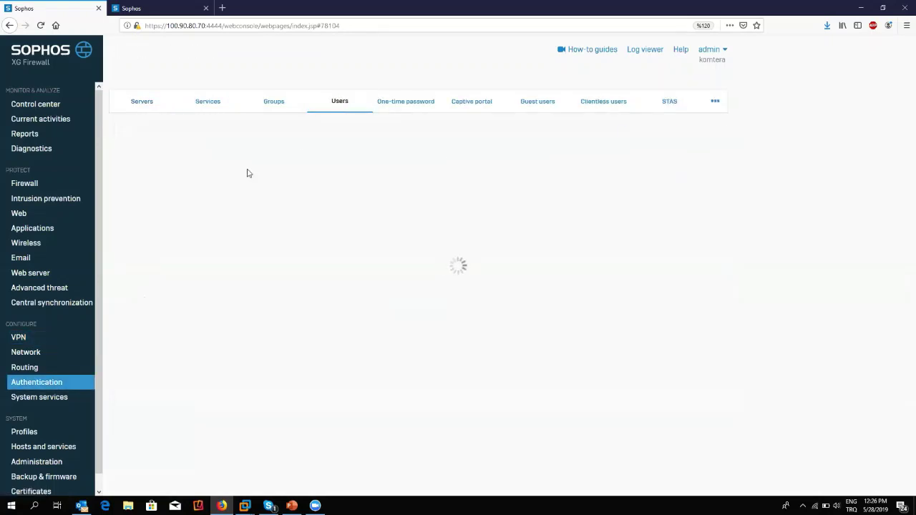
scroll(205, 238, "down", 2)
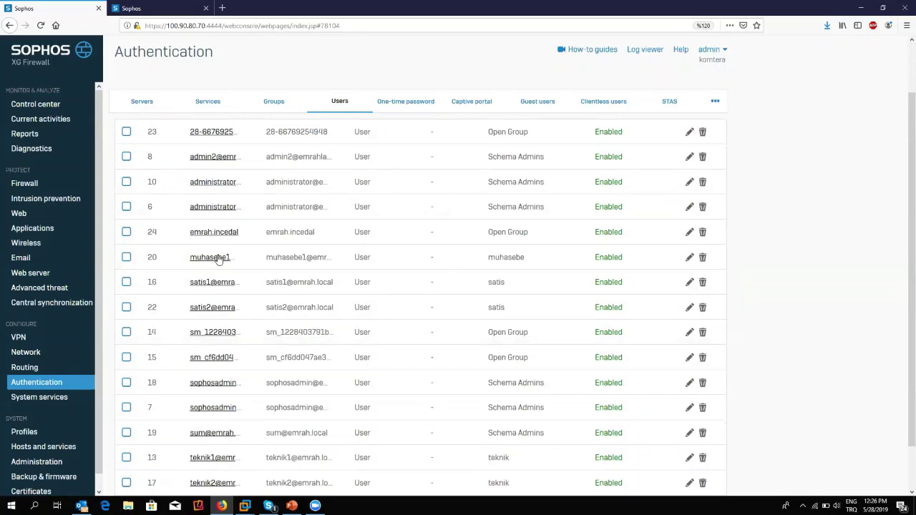
Enable Sophos Connect client in the muhasebe group user's settings.
left_click(218, 258)
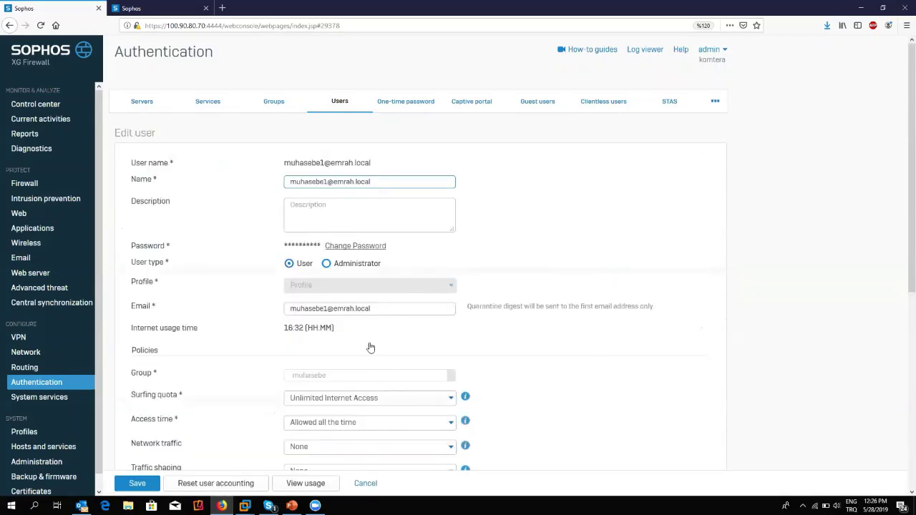
scroll(317, 375, "down", 2)
scroll(317, 375, "down", 3)
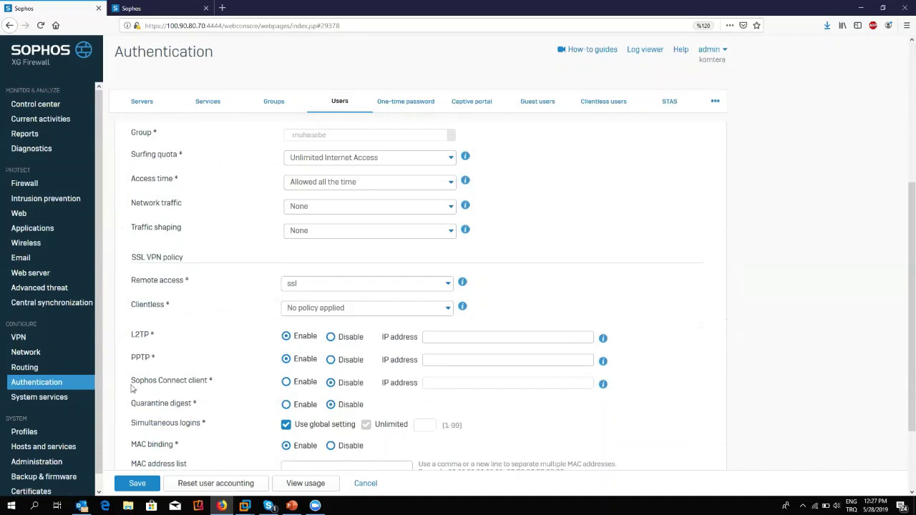
left_click_drag(131, 380, 231, 380)
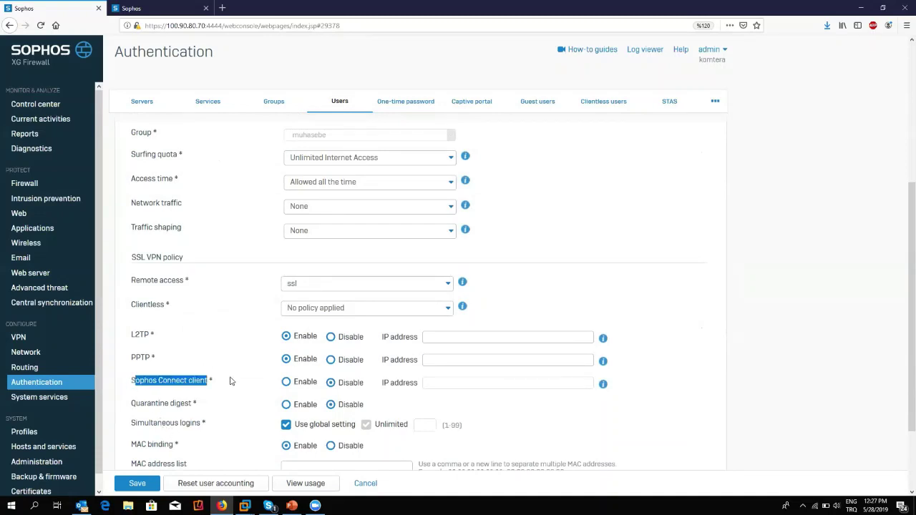
left_click(286, 382)
left_click(445, 380)
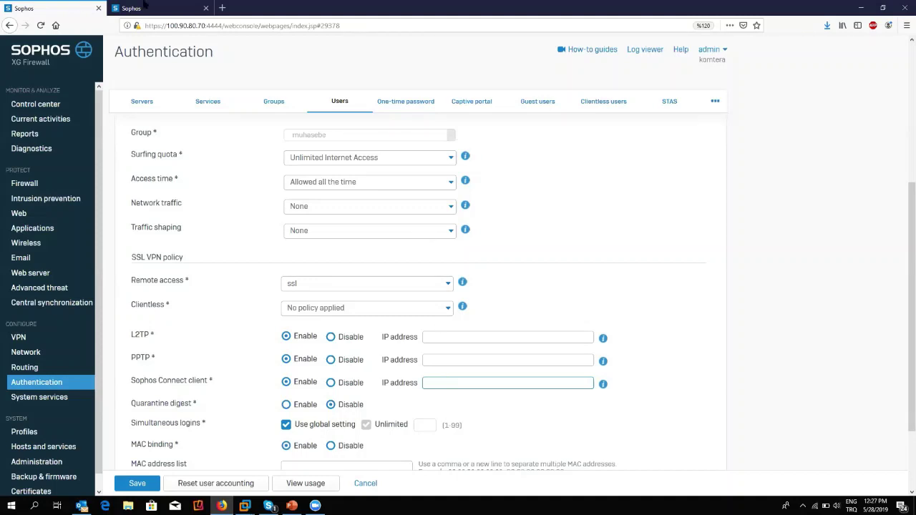
Glance at the other firewall's tab, then return and go to the VPN section.
left_click(120, 6)
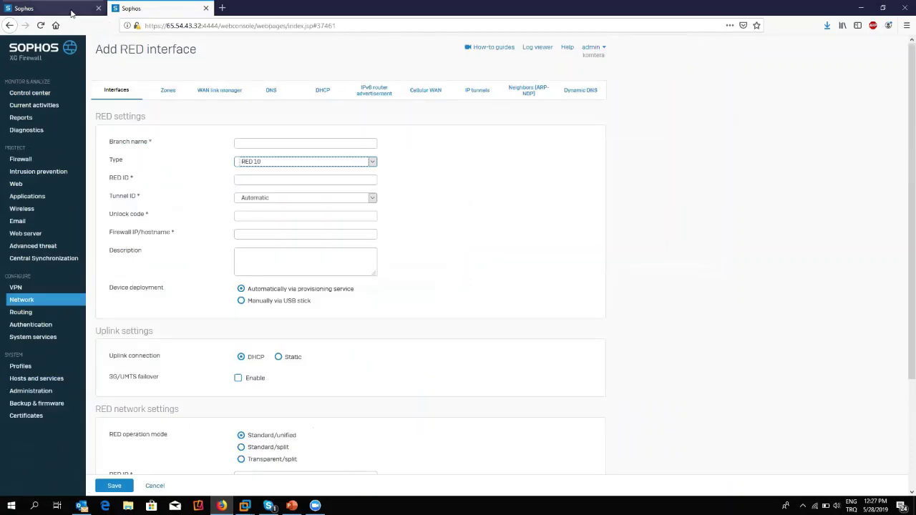
left_click(72, 9)
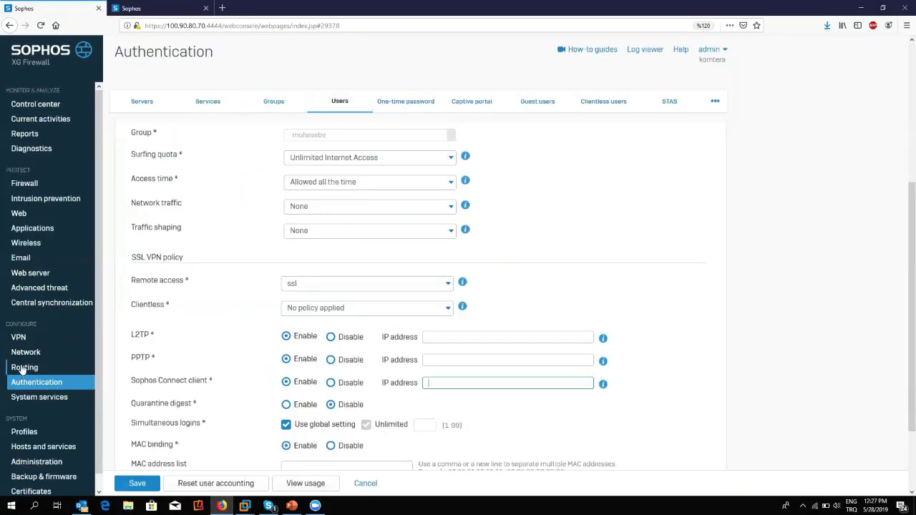
scroll(532, 260, "down", 3)
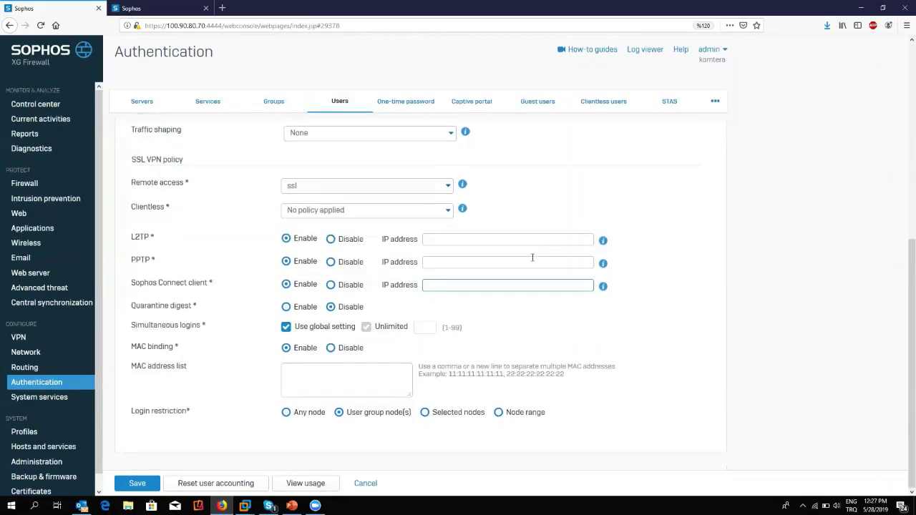
scroll(233, 303, "up", 5)
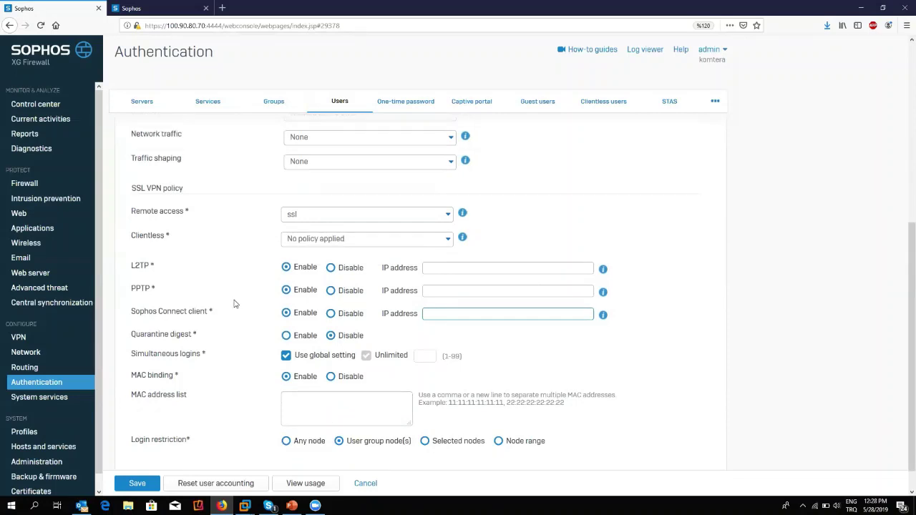
left_click(21, 338)
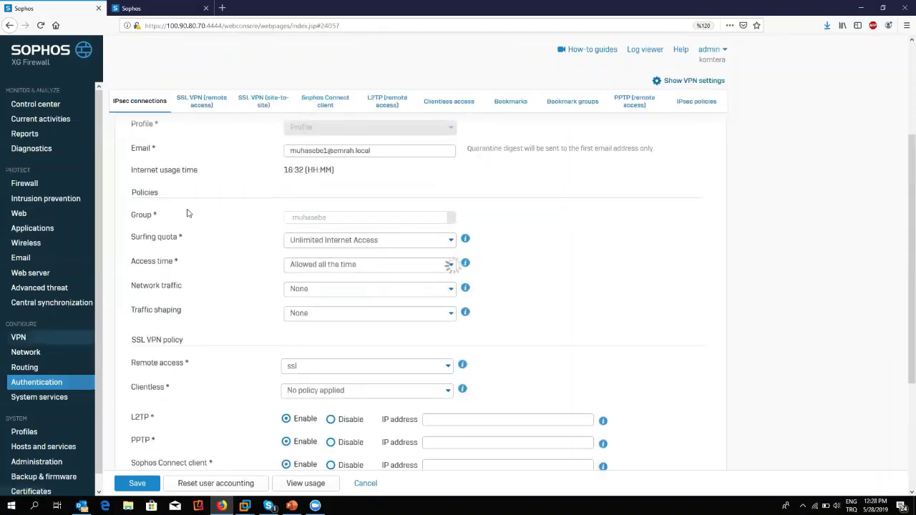
Point out the Sophos Connect Client installer download and its Windows and macOS support.
left_click(333, 109)
scroll(395, 290, "down", 3)
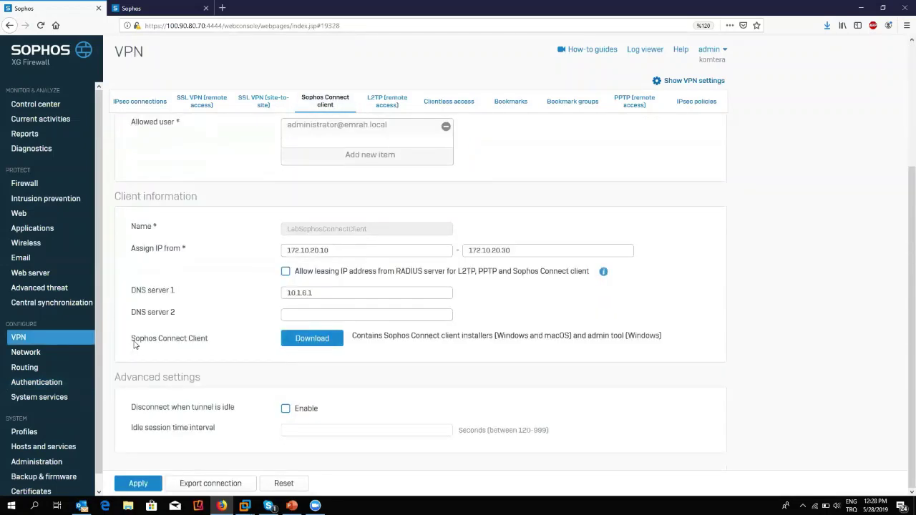
left_click_drag(133, 344, 207, 344)
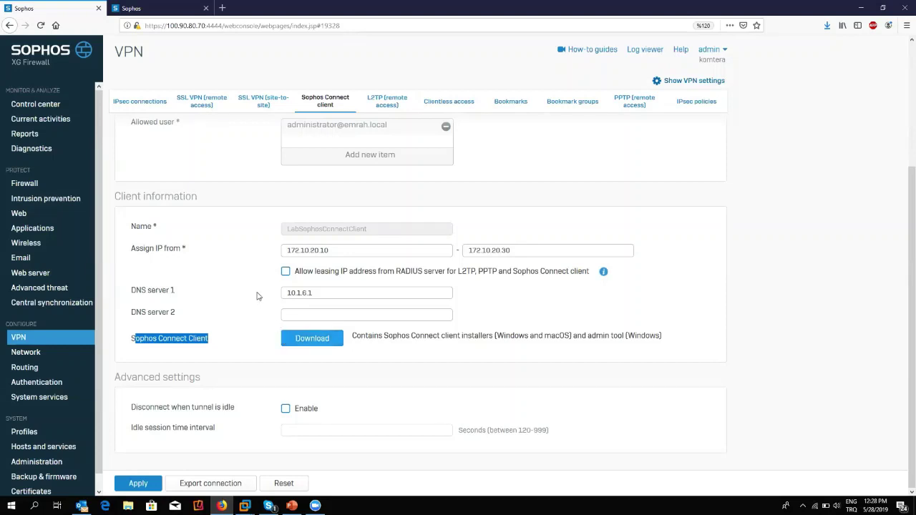
left_click(226, 341)
left_click_drag(143, 346, 229, 342)
left_click_drag(504, 337, 570, 345)
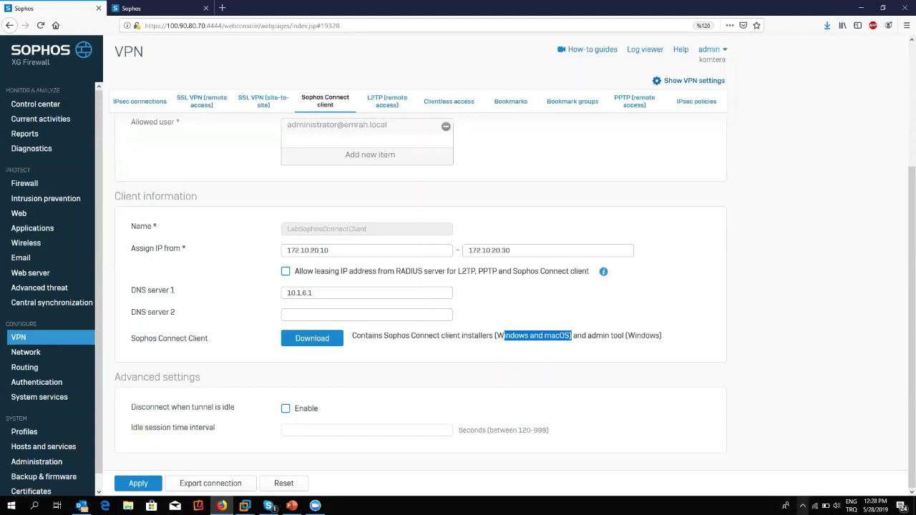
left_click(802, 505)
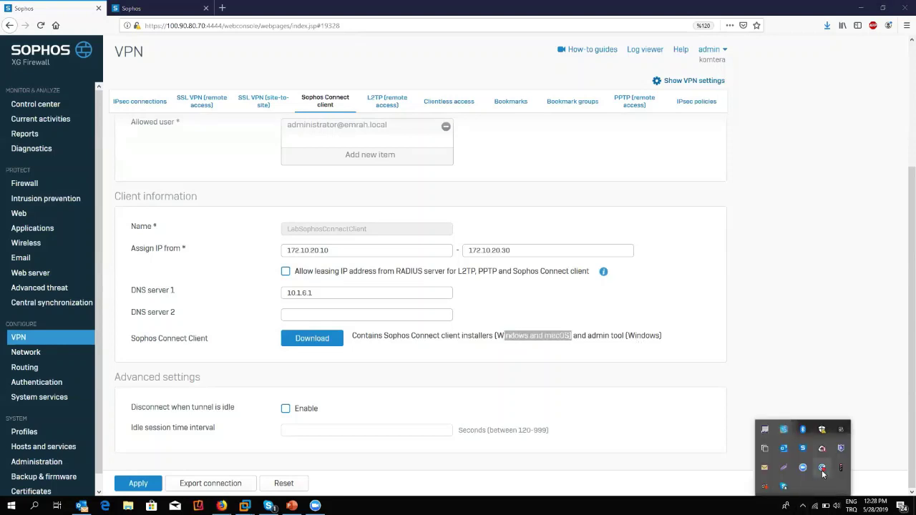
left_click(822, 470)
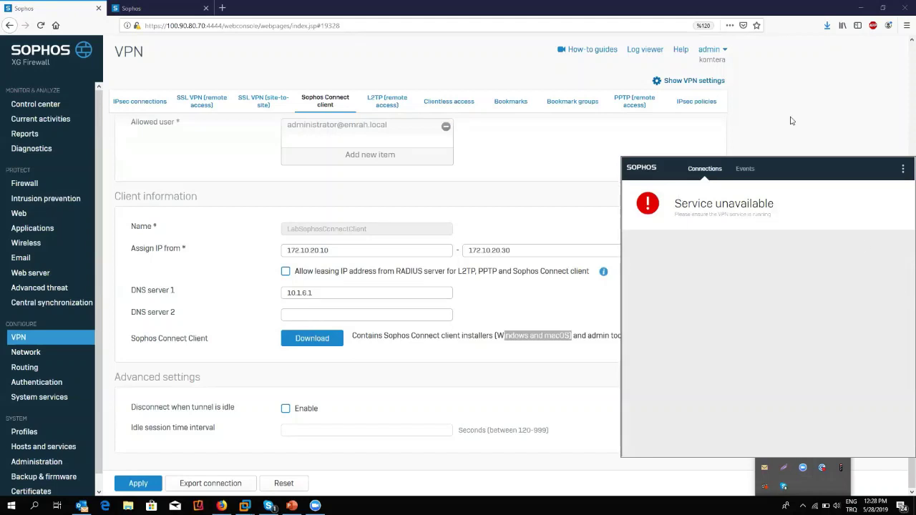
left_click(737, 171)
left_click(696, 172)
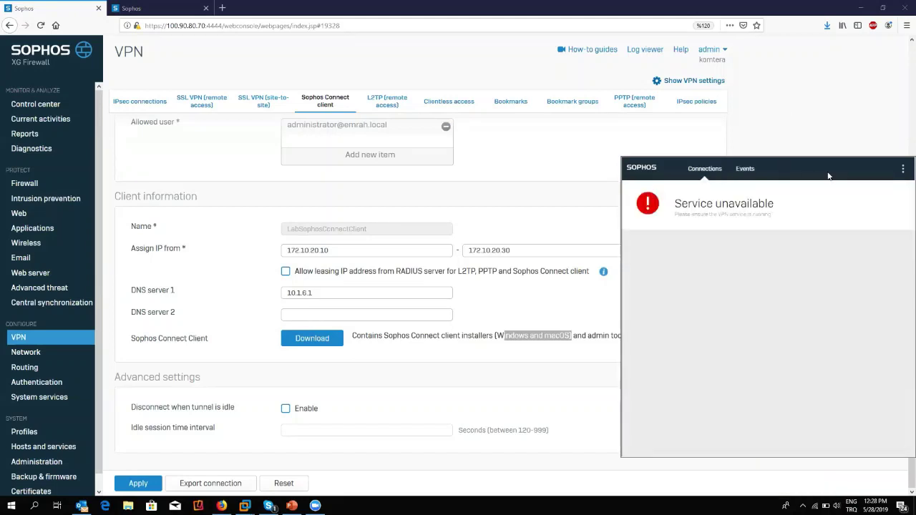
left_click(733, 135)
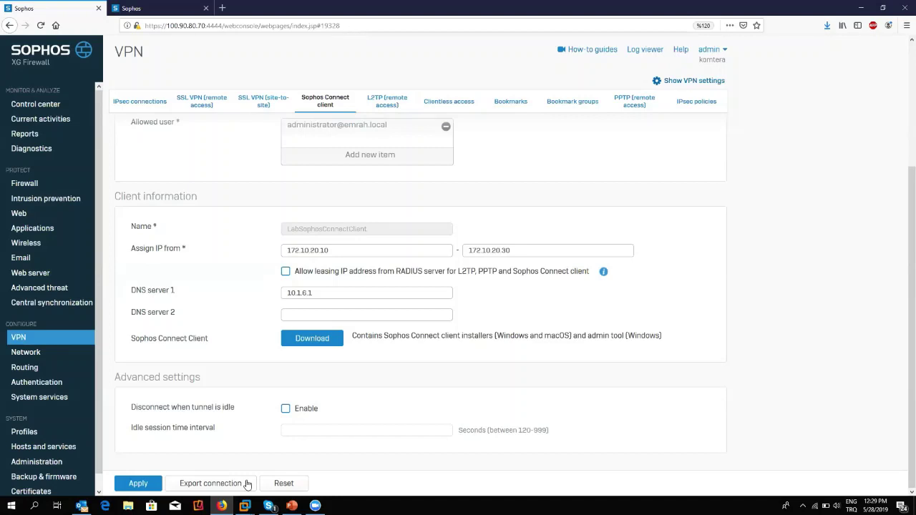
Highlight the bundled admin tool mention and search Windows for 'sopho' to find Sophos Connect Admin.
left_click_drag(130, 342, 213, 349)
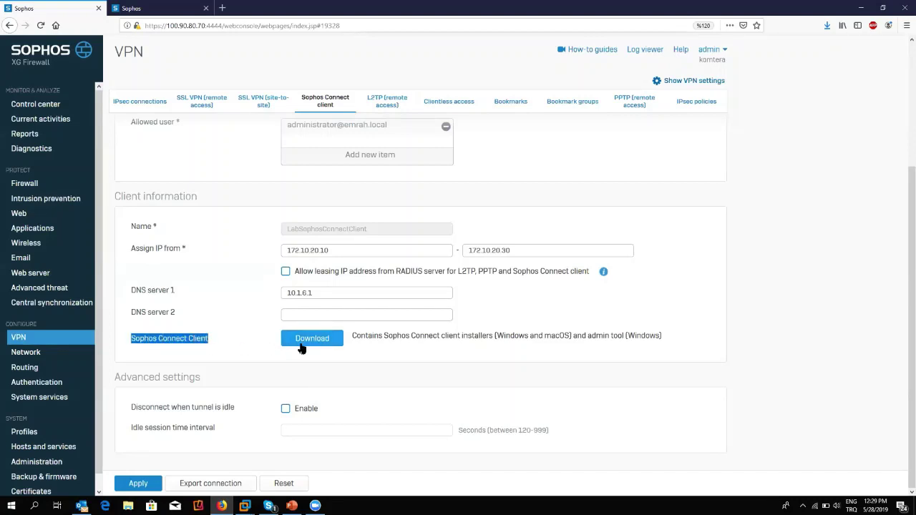
left_click_drag(581, 337, 623, 346)
left_click(10, 506)
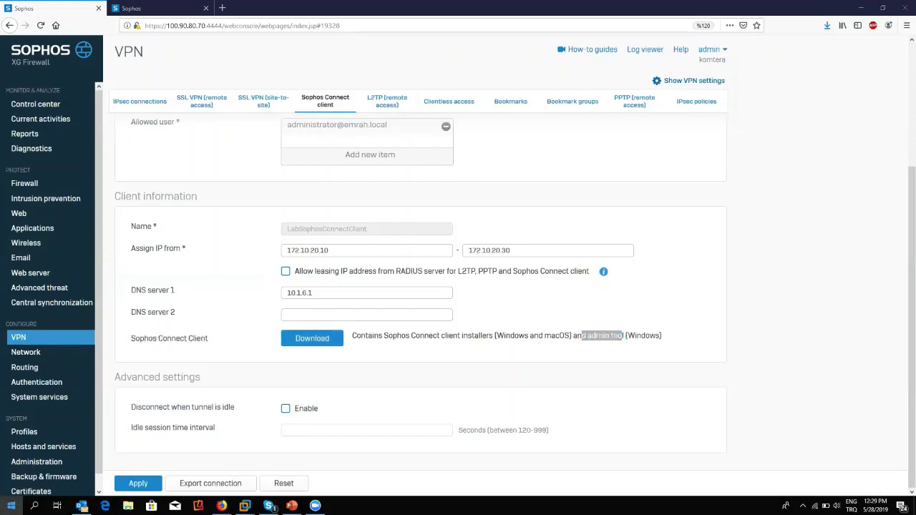
type("sopho")
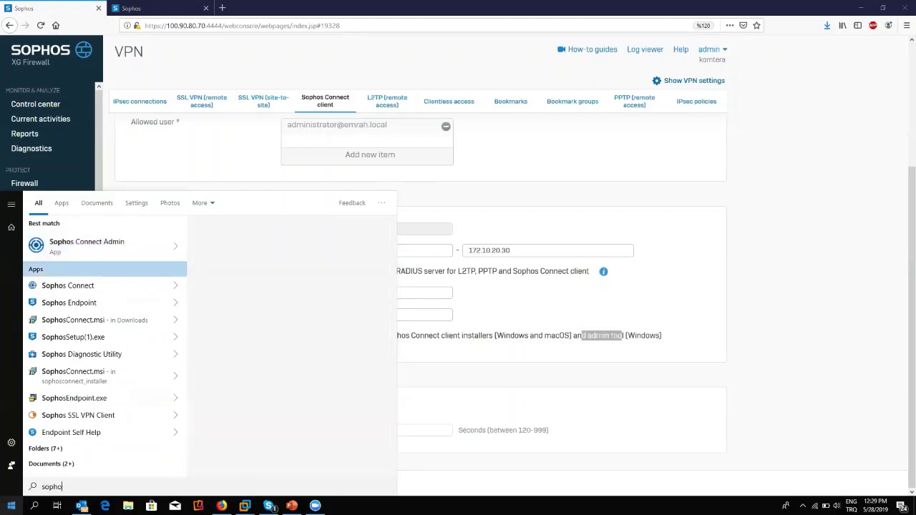
Launch Sophos Connect Admin and load LabSophosConnectClient.tgb from Desktop > Sophos Connect Client > sophosconnect_installer.
key("Return")
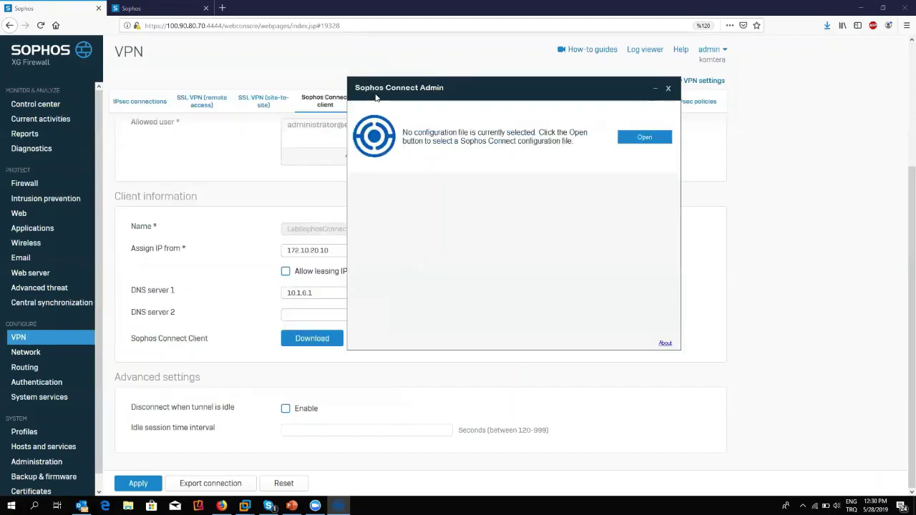
left_click(652, 141)
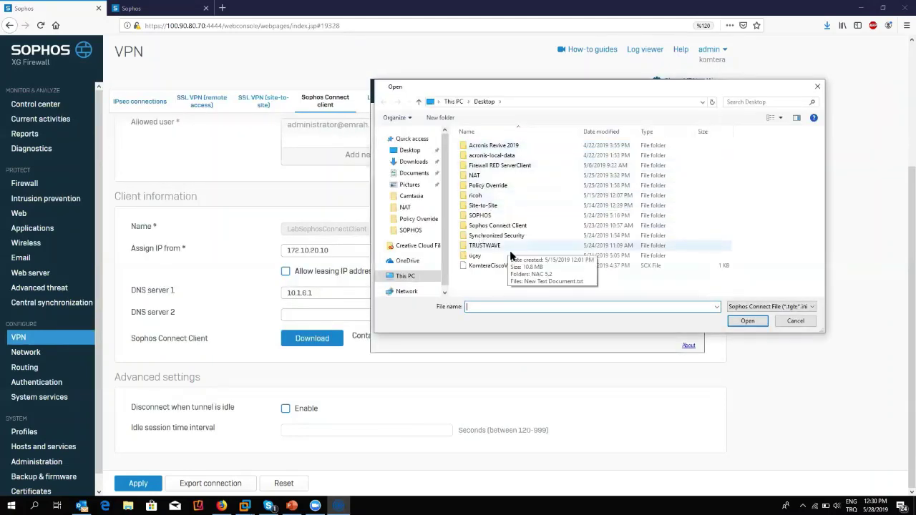
double_click(479, 215)
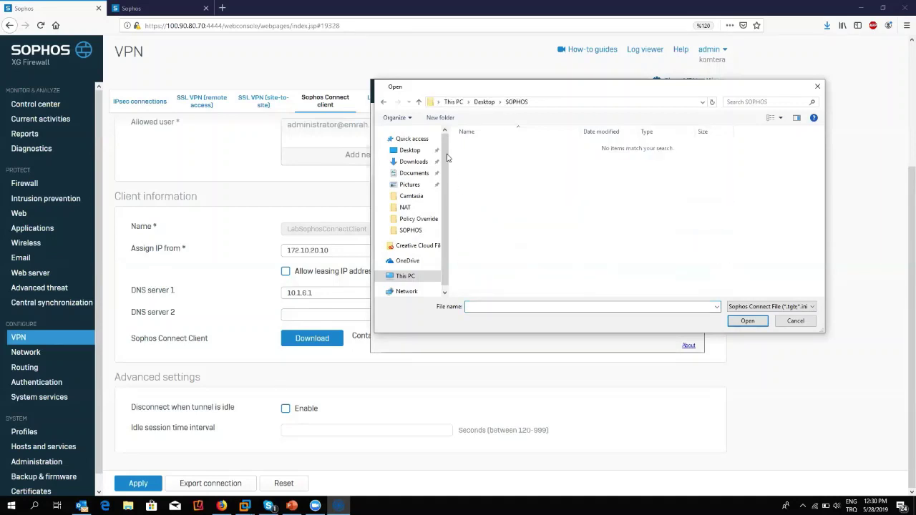
left_click(420, 102)
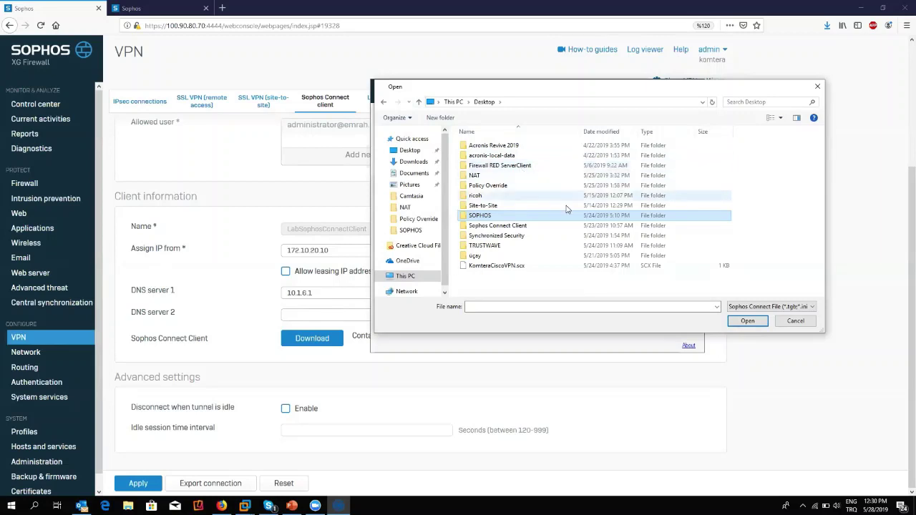
double_click(529, 226)
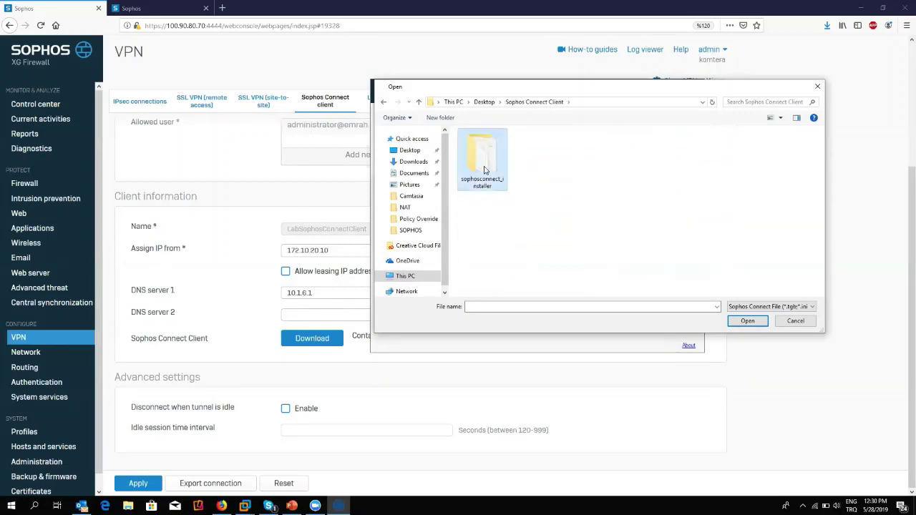
double_click(483, 170)
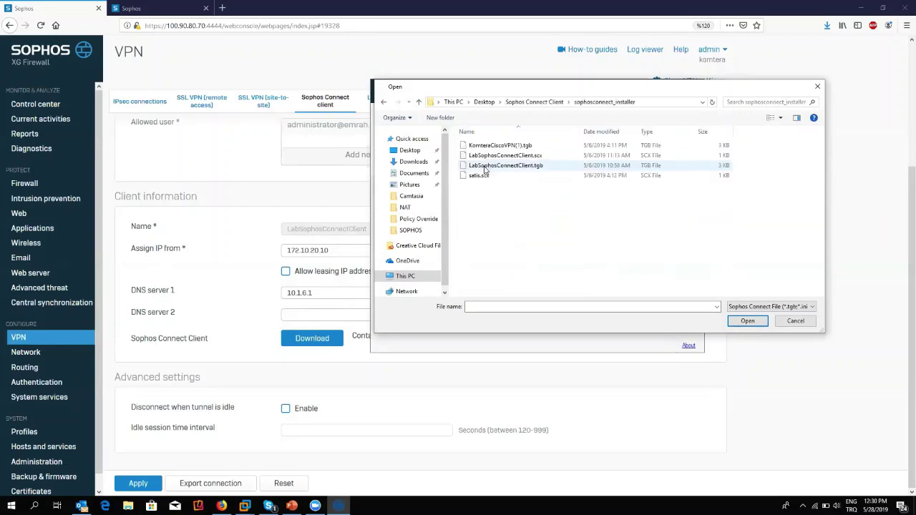
left_click(529, 165)
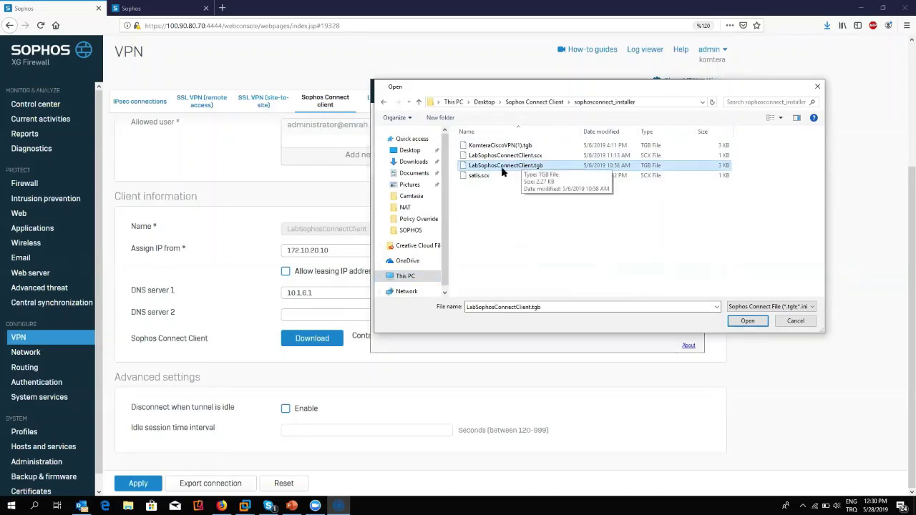
double_click(525, 169)
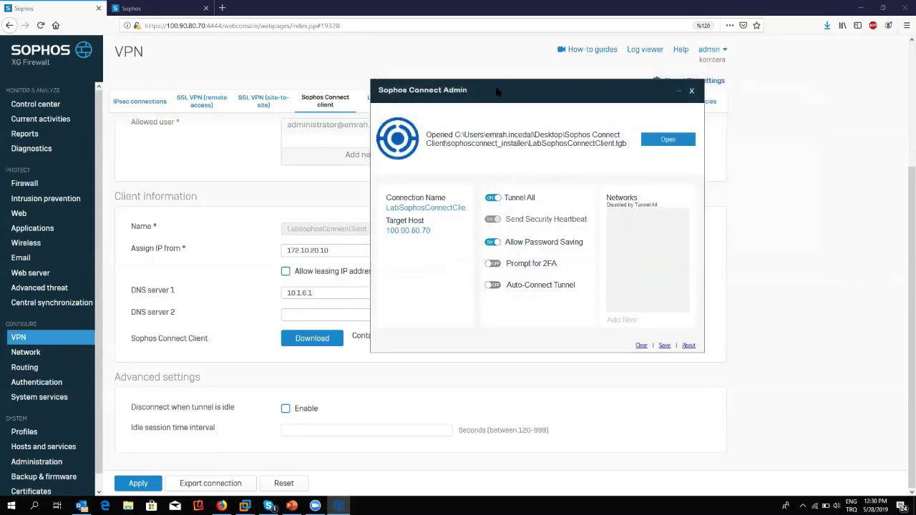
Add tunnelled networks 192.168.1.0/24 and 172.16.16.16/32 in Sophos Connect Admin.
left_click_drag(419, 92, 339, 92)
left_click_drag(308, 230, 351, 231)
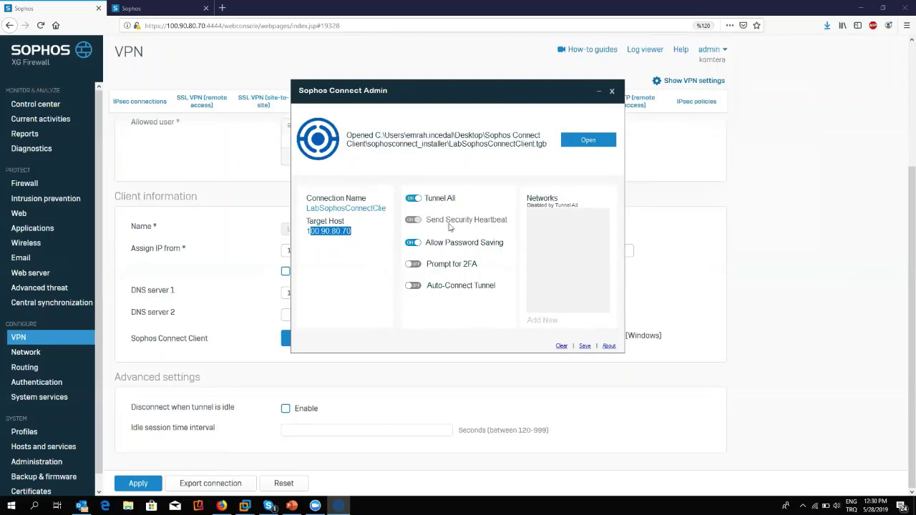
left_click(552, 325)
type("192.168.1")
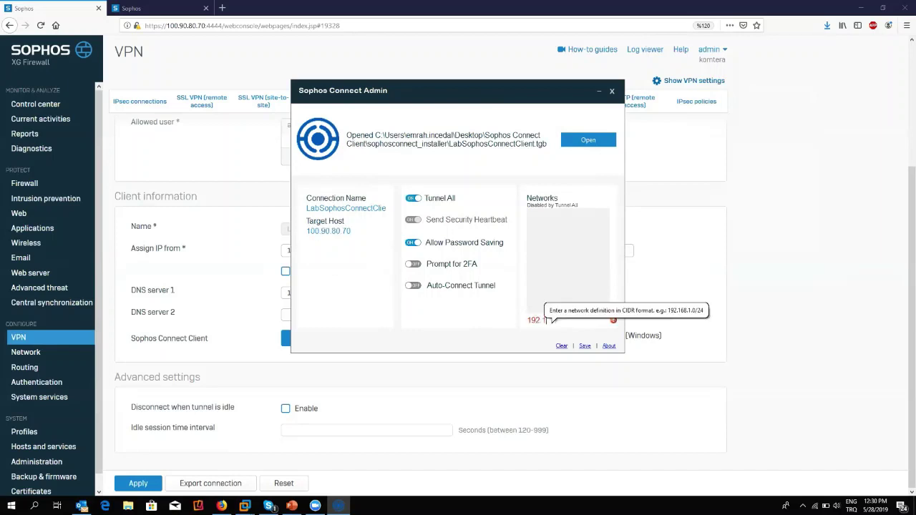
type(".0/24")
key("Return")
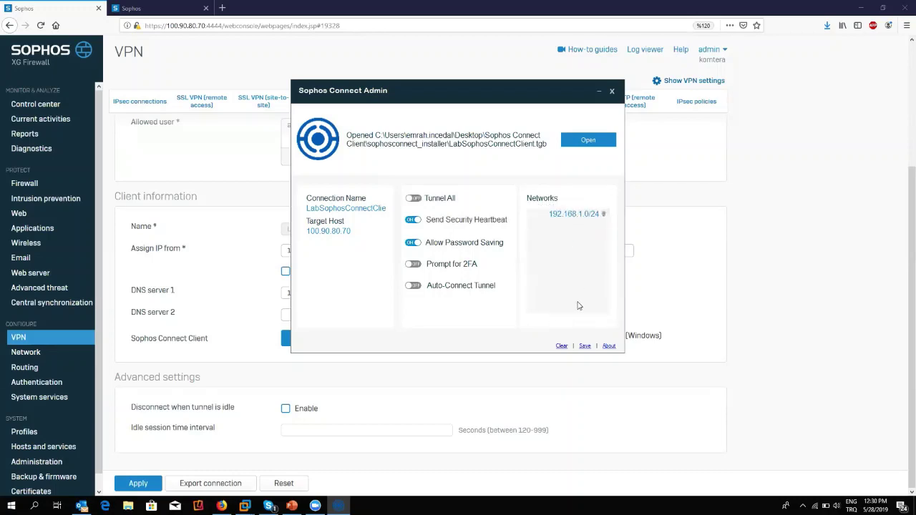
type("172.16.16.16/32")
key("Return")
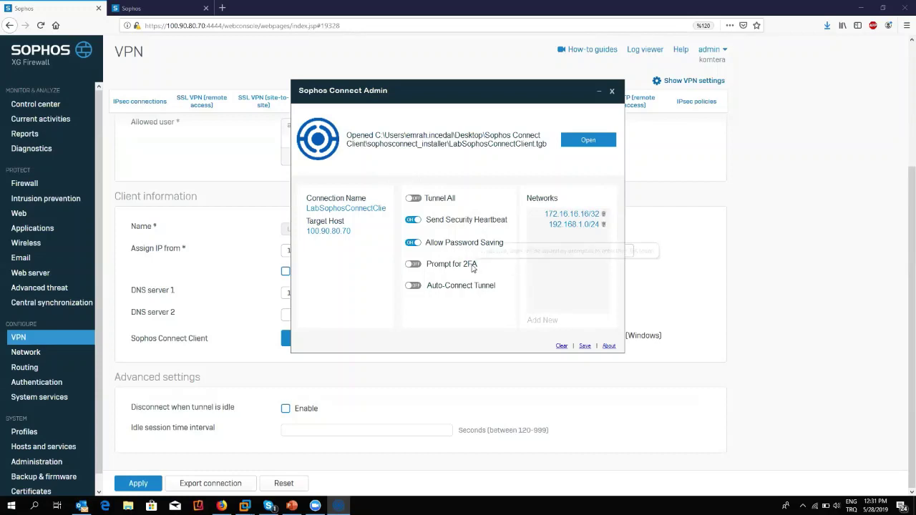
Try the 2FA and Auto-Connect Tunnel toggles, leaving both turned off.
left_click(420, 265)
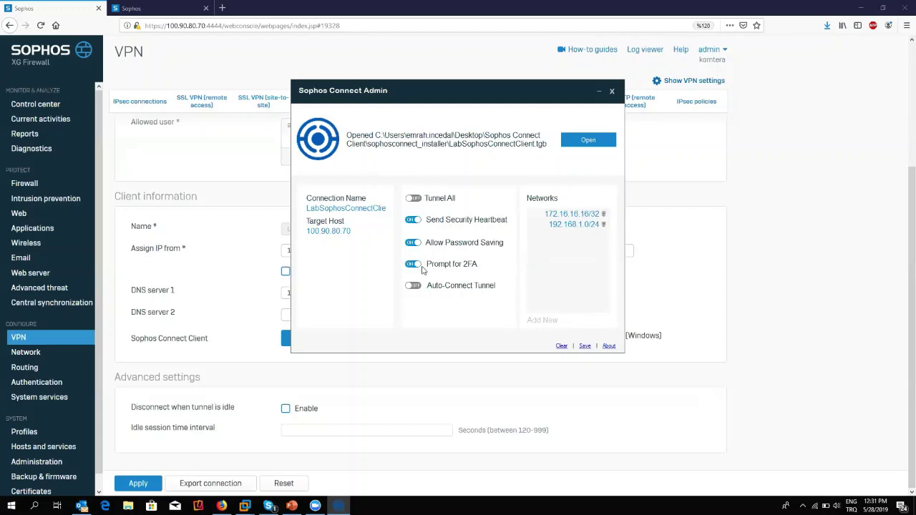
left_click(421, 266)
left_click(420, 286)
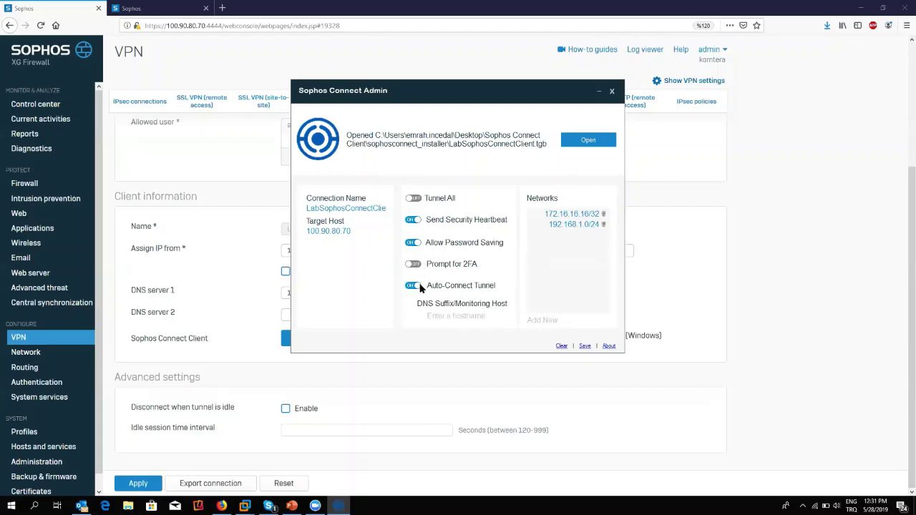
left_click(421, 286)
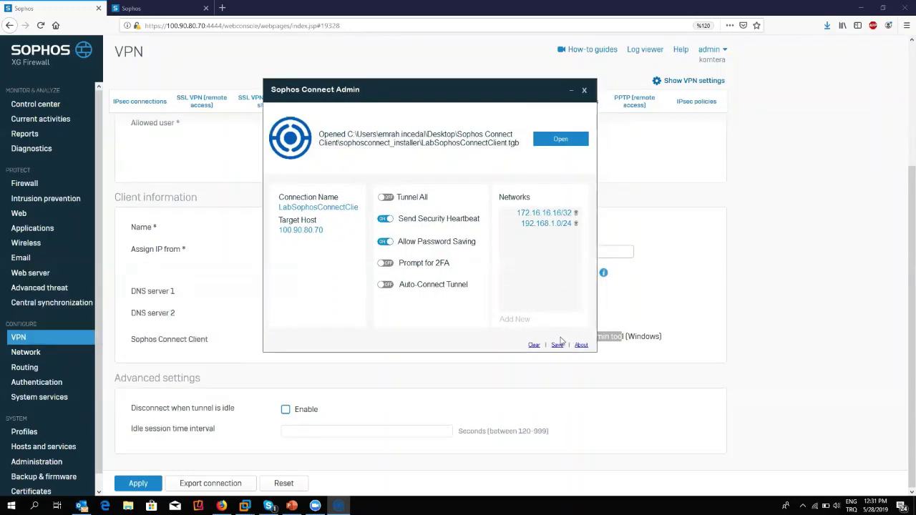
left_click(557, 346)
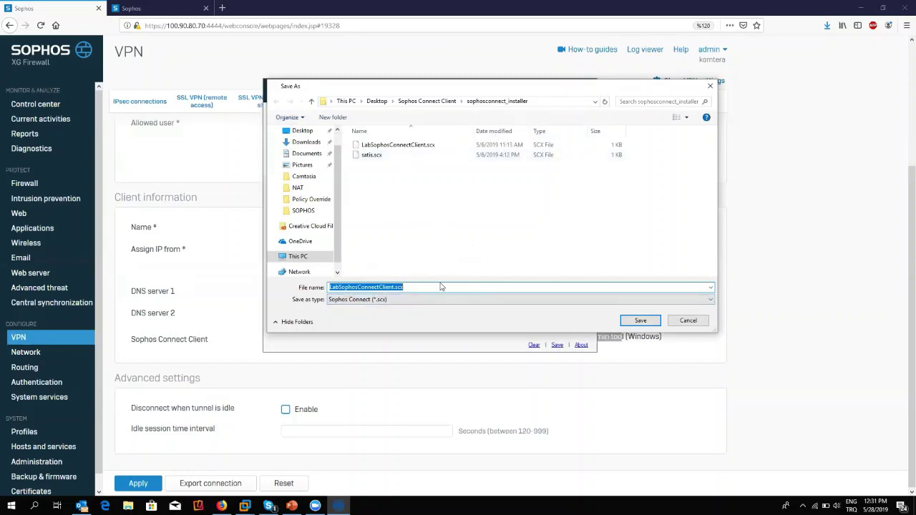
left_click(404, 287)
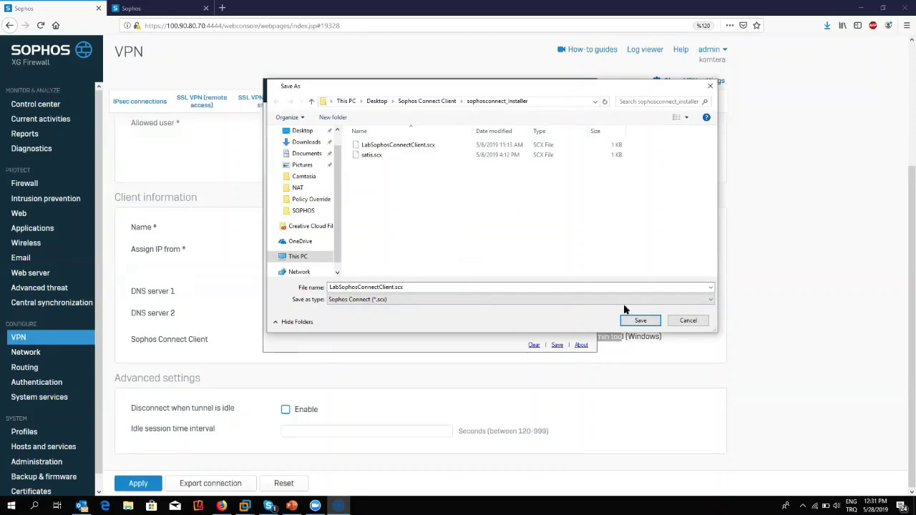
left_click(685, 322)
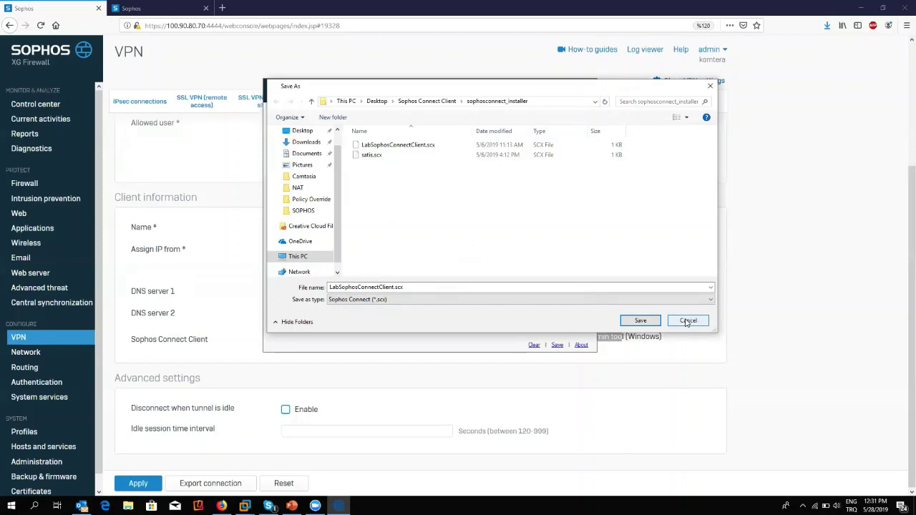
left_click(687, 320)
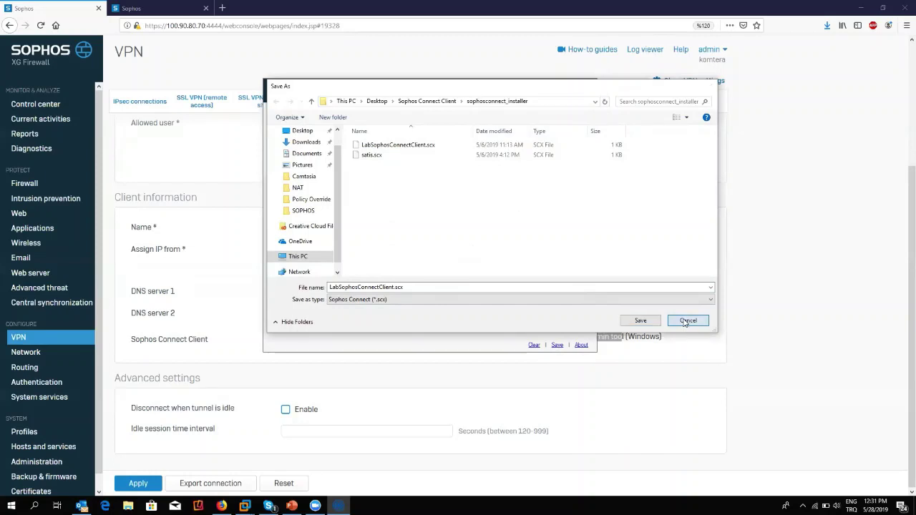
left_click(803, 506)
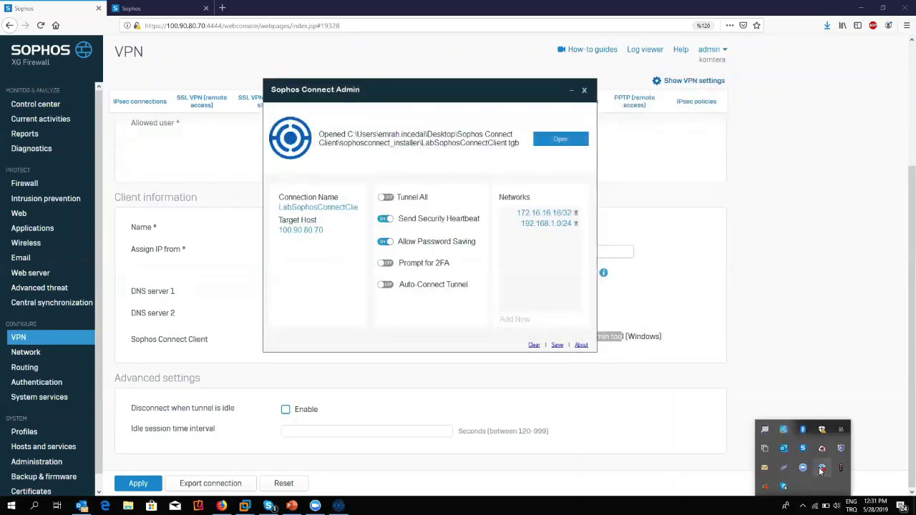
Check the Sophos Connect client's Events list showing the VPN service unavailable.
left_click(822, 467)
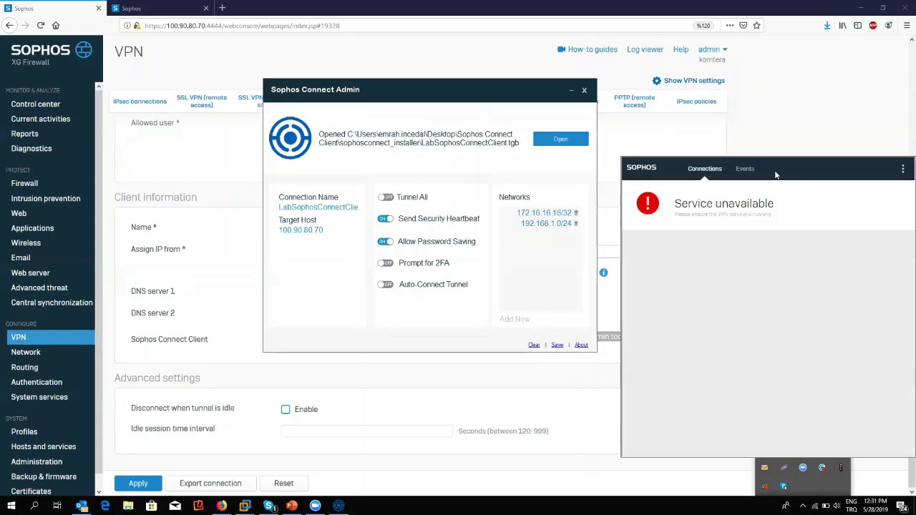
left_click(746, 171)
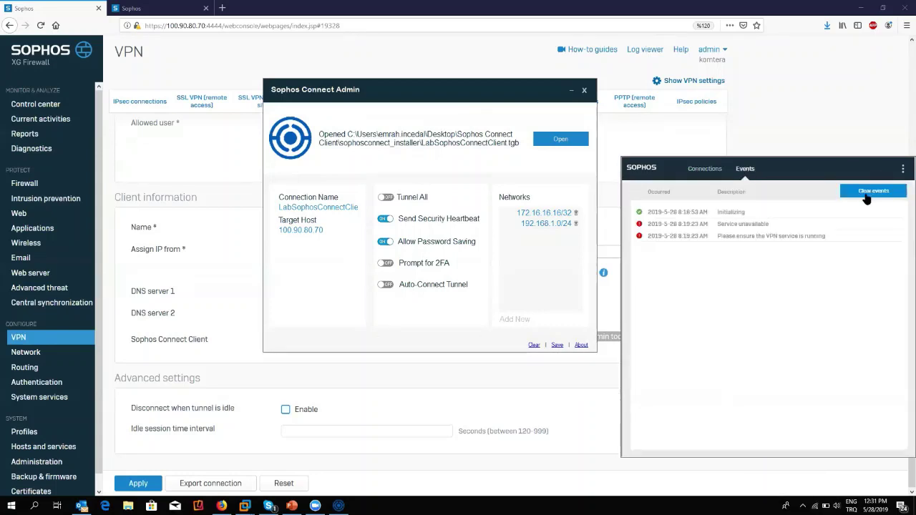
left_click(902, 169)
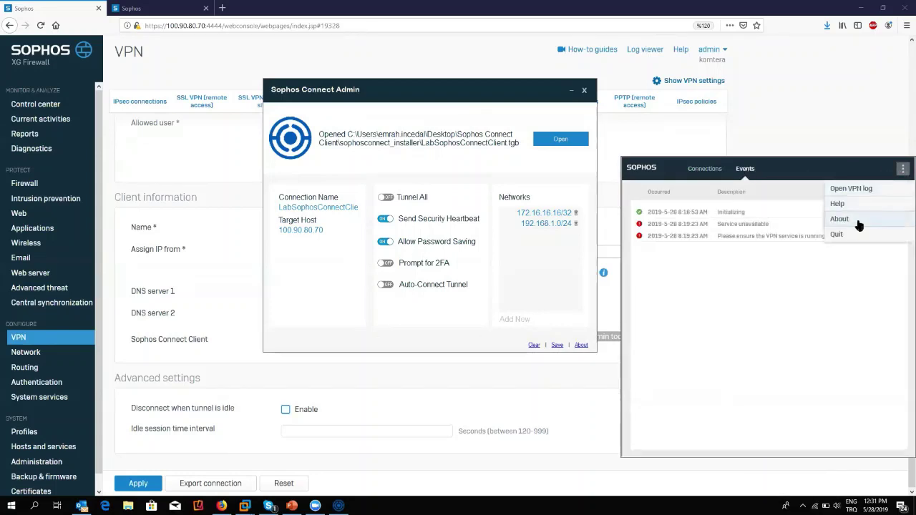
left_click(794, 179)
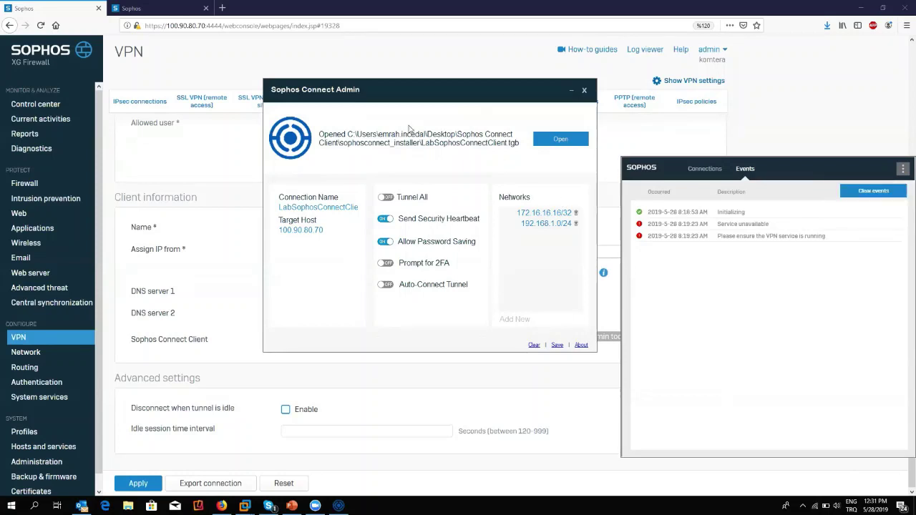
mouse_move(904, 206)
Close the Sophos Connect Admin window, returning to the firewall's VPN settings page.
left_click(565, 414)
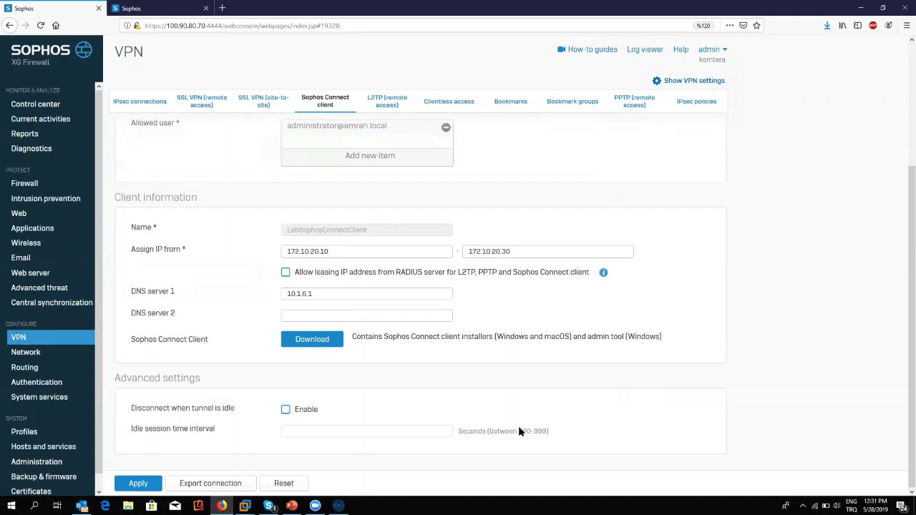
left_click(339, 505)
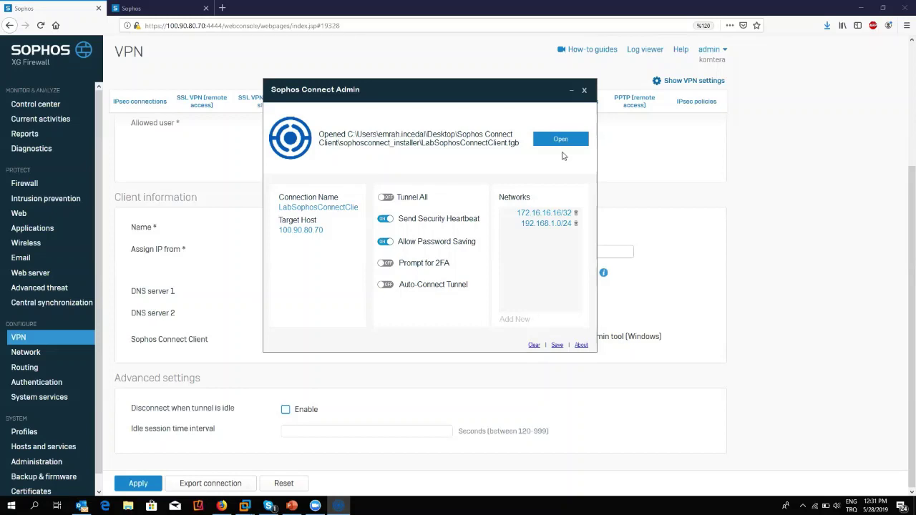
left_click(583, 92)
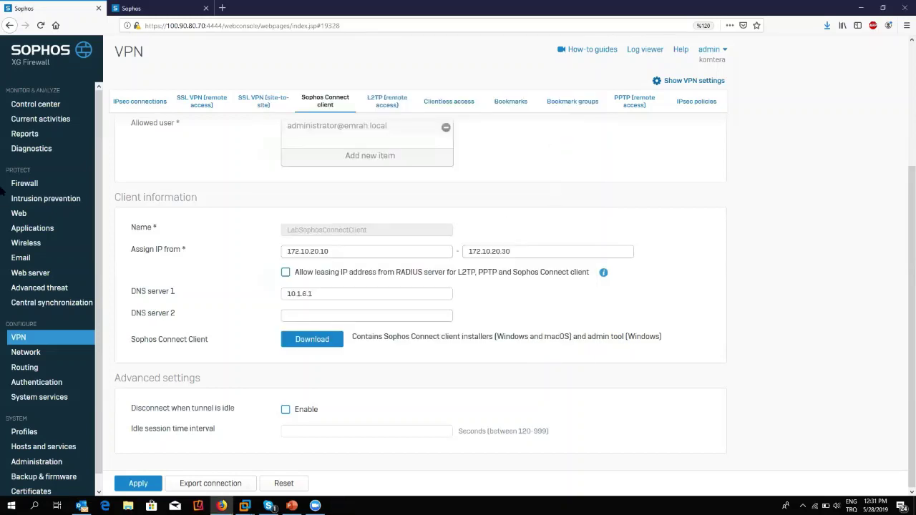
Show the Network page's Interfaces tab, listing WAN PortB at 100.90.80.70.
left_click(38, 184)
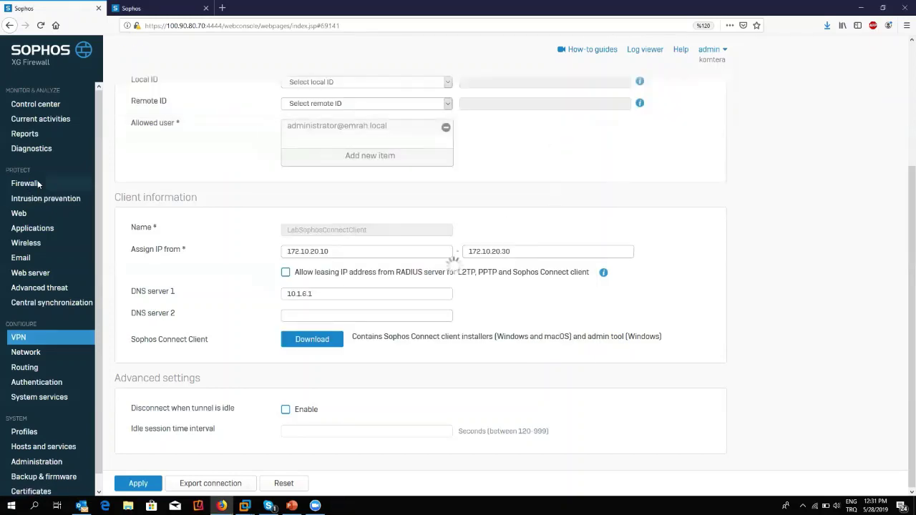
left_click(37, 354)
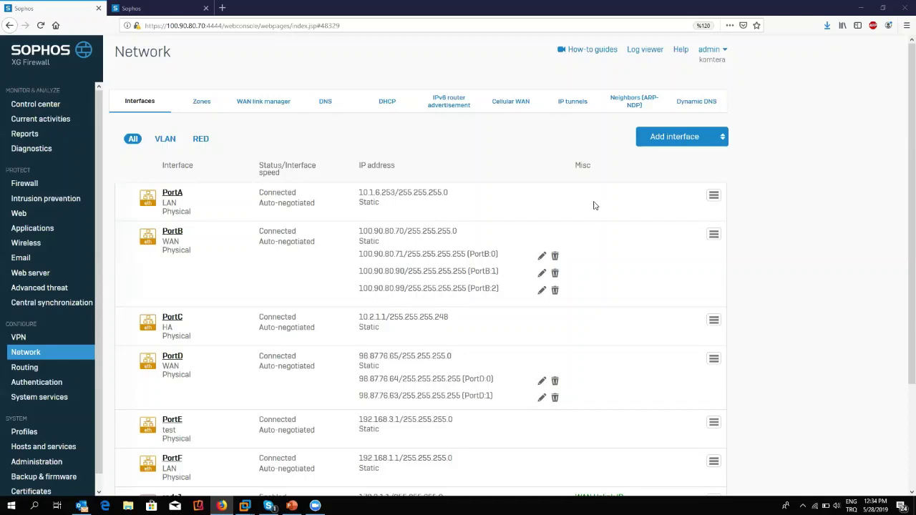
Expand the SSL SITE-TO-SITE group and review the VPN ACCESS rule's source, destination and service.
left_click(30, 184)
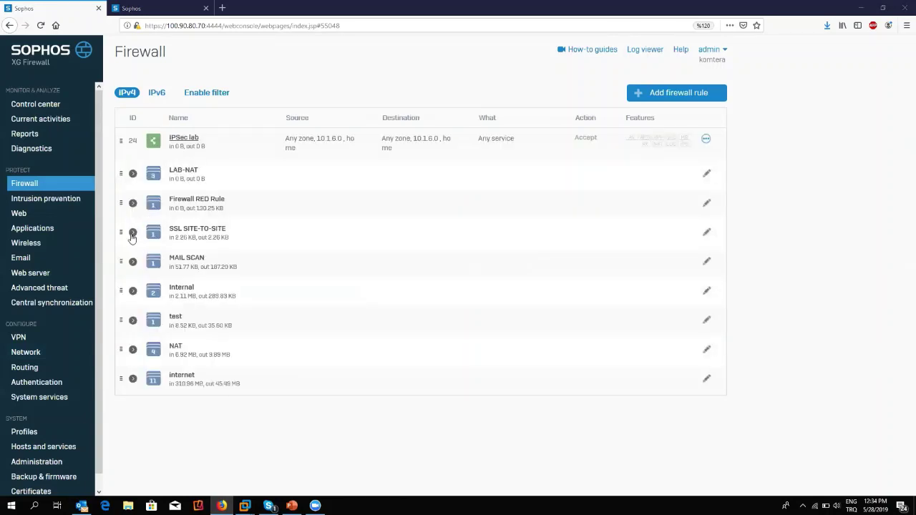
left_click(132, 234)
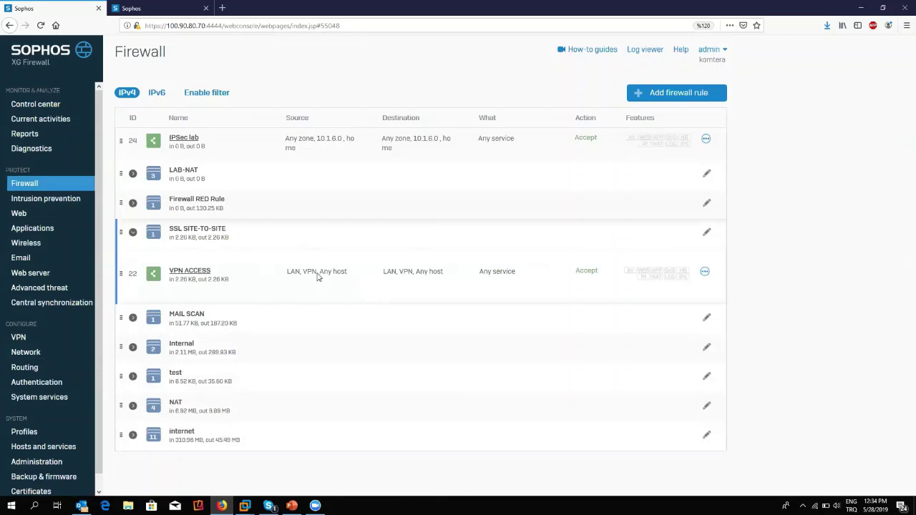
left_click_drag(301, 276, 346, 278)
left_click_drag(472, 269, 517, 272)
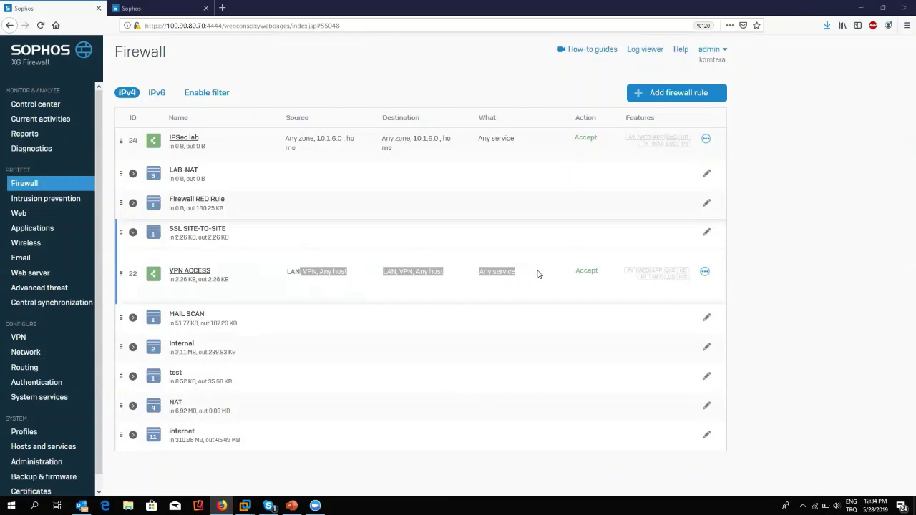
Show Current activities' Live connections grouped by Source IP address.
left_click(40, 119)
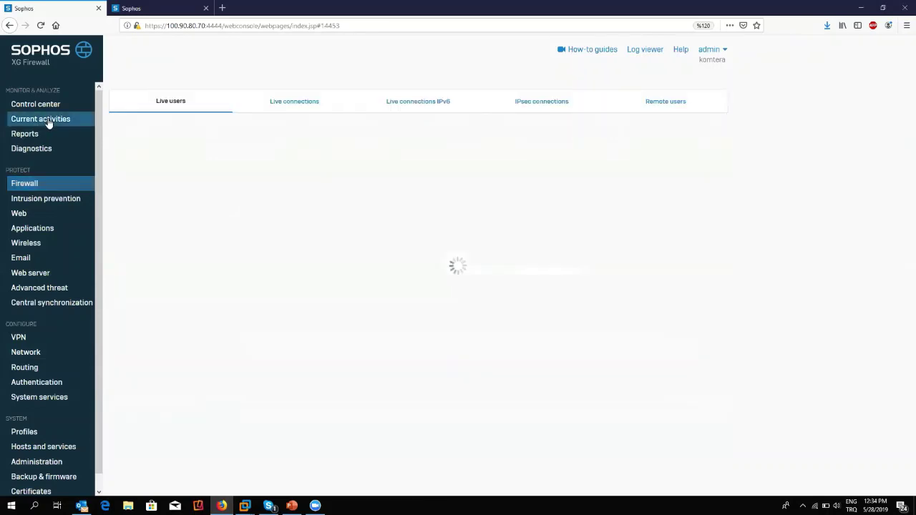
left_click(297, 110)
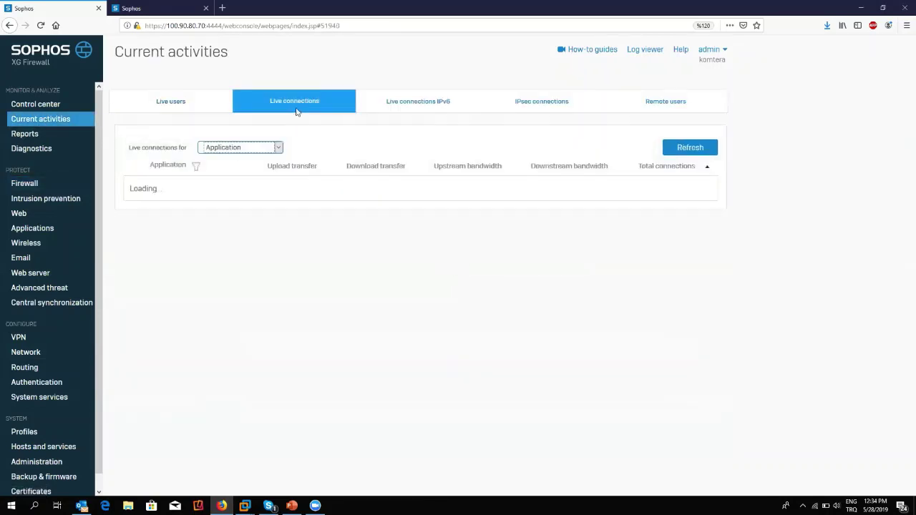
left_click(237, 150)
left_click(218, 184)
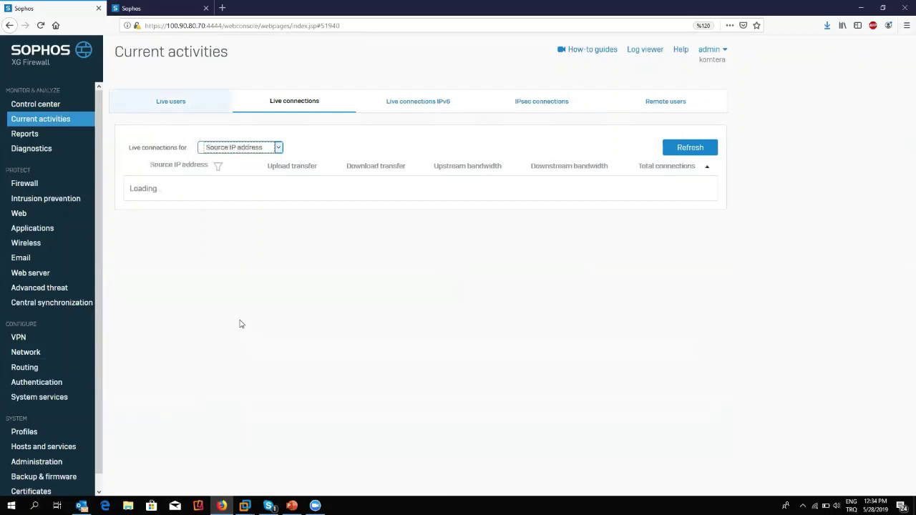